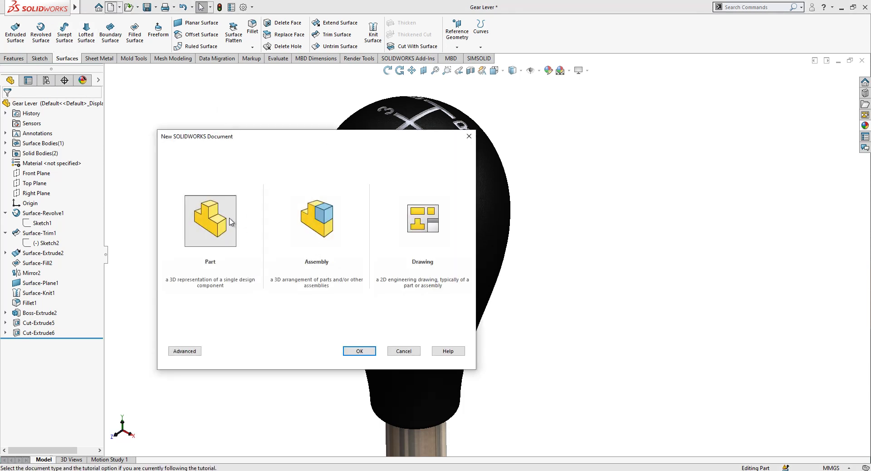
Create a new part document and start a sketch on the Front Plane.
click(375, 352)
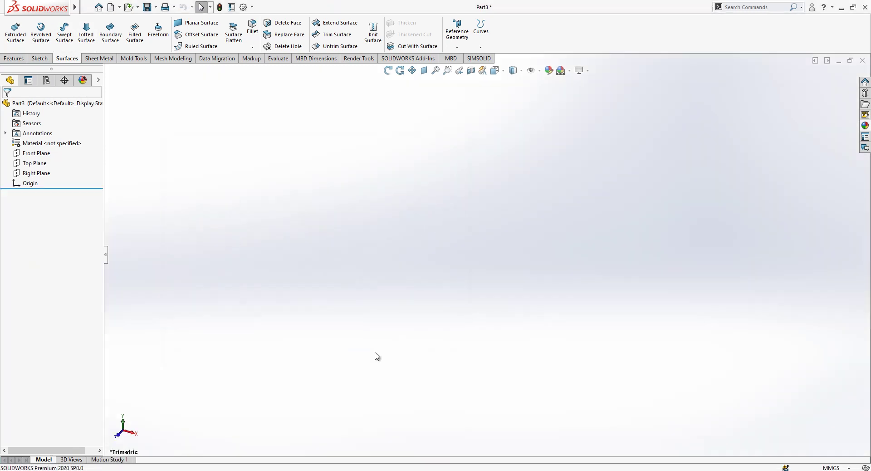
click(43, 154)
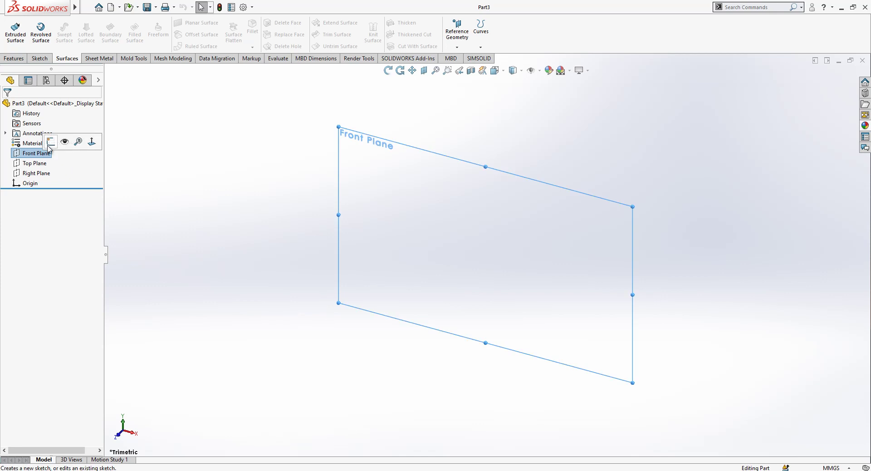
click(51, 142)
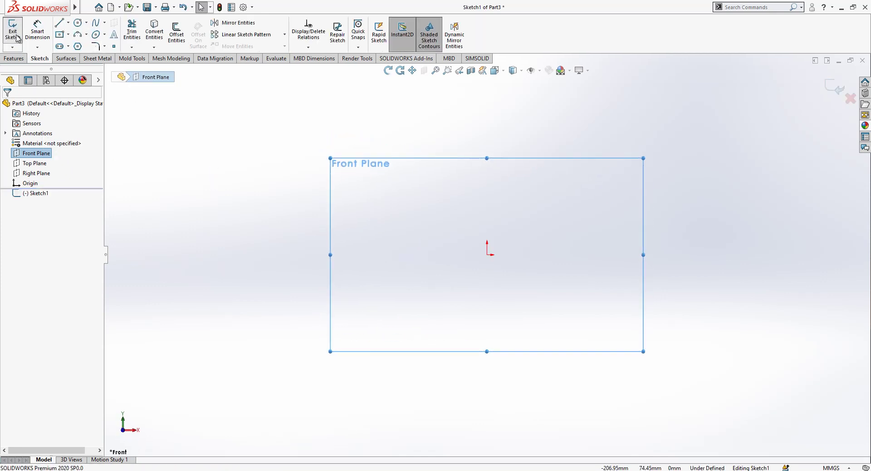
Sketch three connected construction lines: a horizontal one ending at the origin, a vertical one about 141 mm up, and a horizontal one back left.
click(59, 24)
click(402, 254)
click(487, 254)
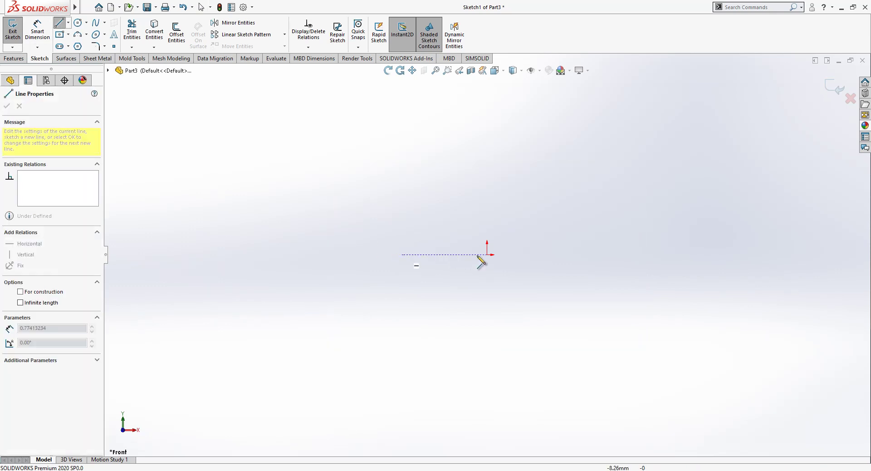
click(486, 110)
click(394, 110)
key(Escape)
drag(520, 100, 336, 328)
click(374, 297)
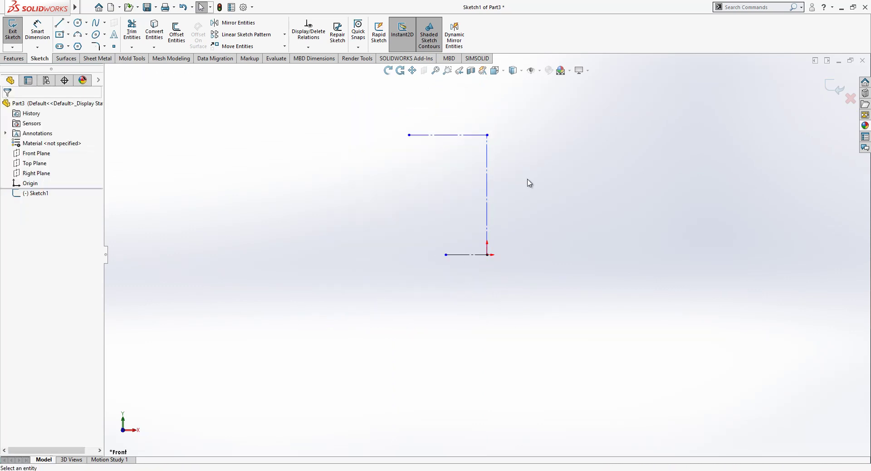
Dimension the vertical centerline's length to 90 mm.
click(40, 27)
click(463, 232)
click(514, 235)
text(90)
key(Return)
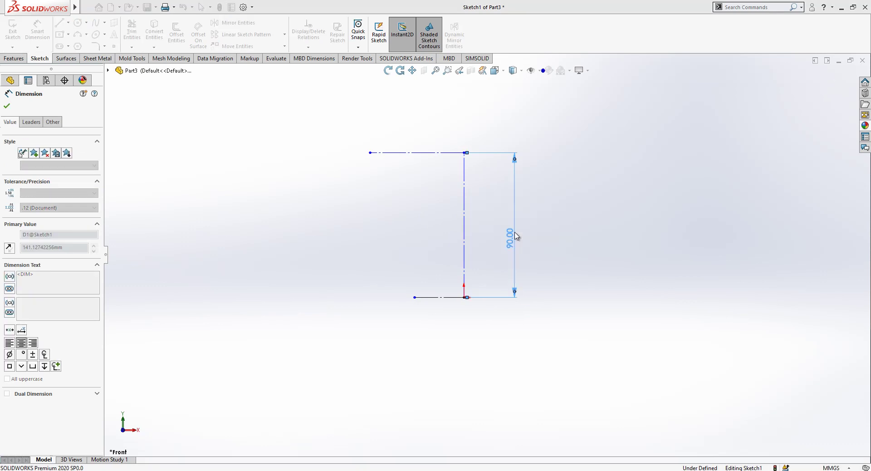
click(624, 352)
Add a doubled diameter dimension of 25 mm between the vertical centerline and the outer endpoint of the bottom line.
click(467, 257)
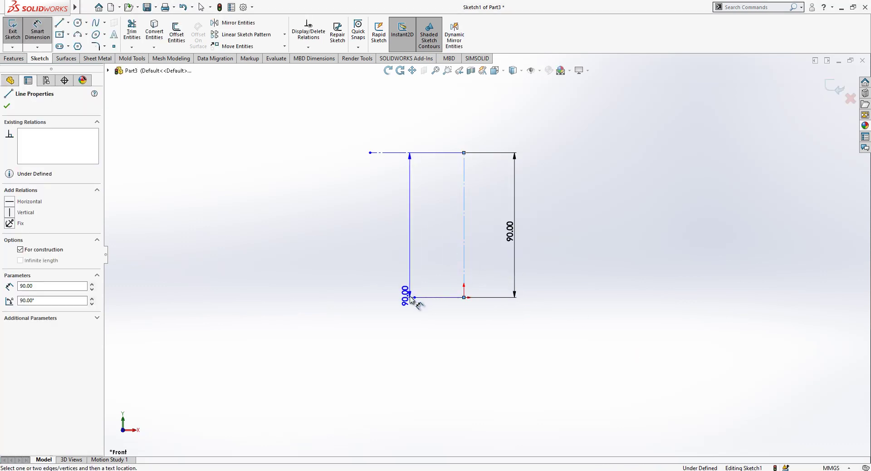
click(413, 297)
click(536, 342)
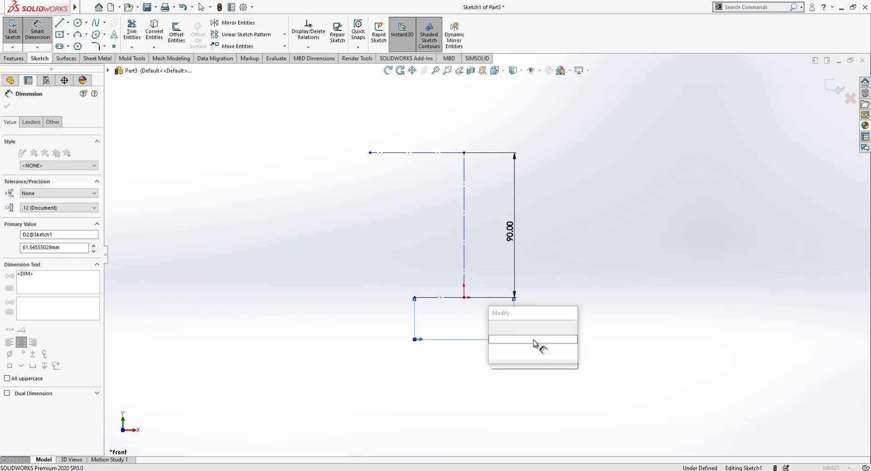
text(25)
key(Return)
click(778, 240)
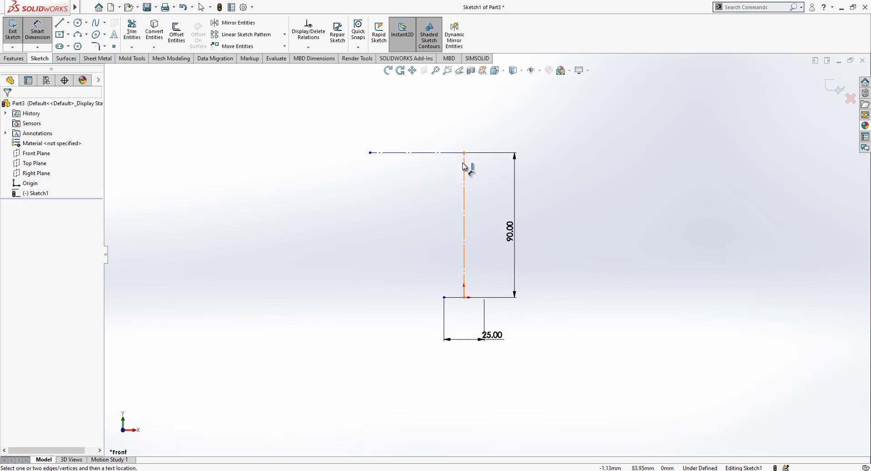
Add a doubled diameter dimension of 45 mm between the vertical centerline and the outer endpoint of the top line.
click(463, 166)
click(371, 152)
click(496, 126)
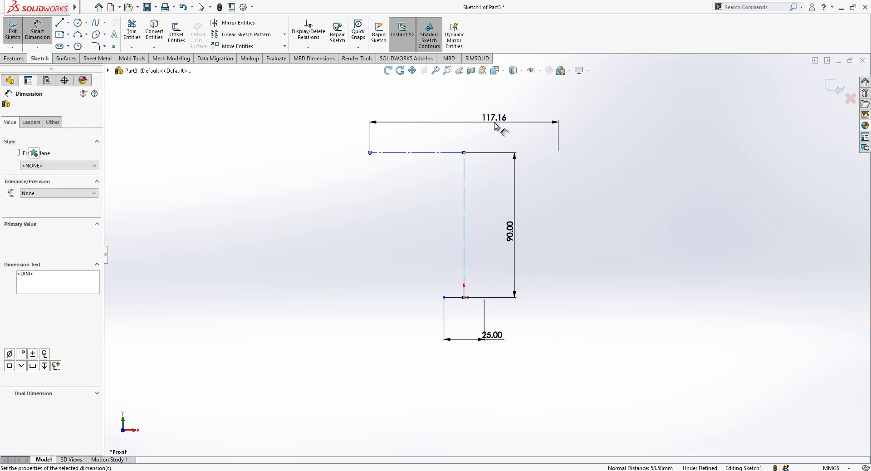
text(45)
key(Return)
key(Escape)
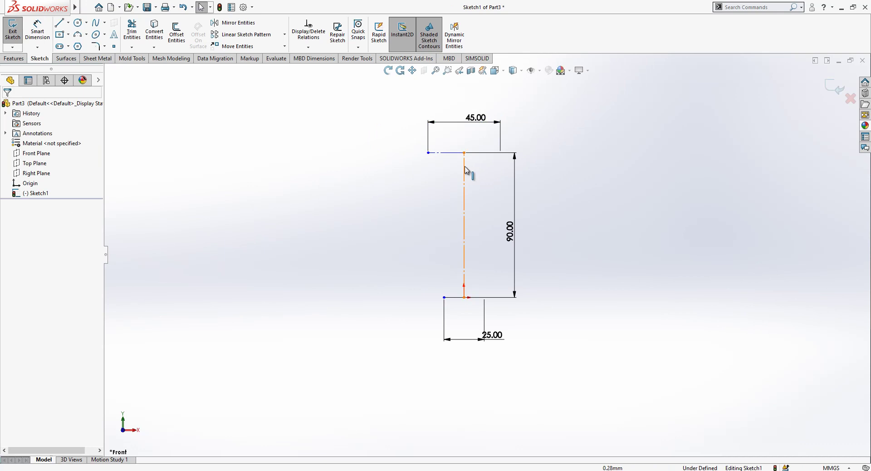
click(465, 170)
click(500, 139)
scroll(508, 159, down, 1)
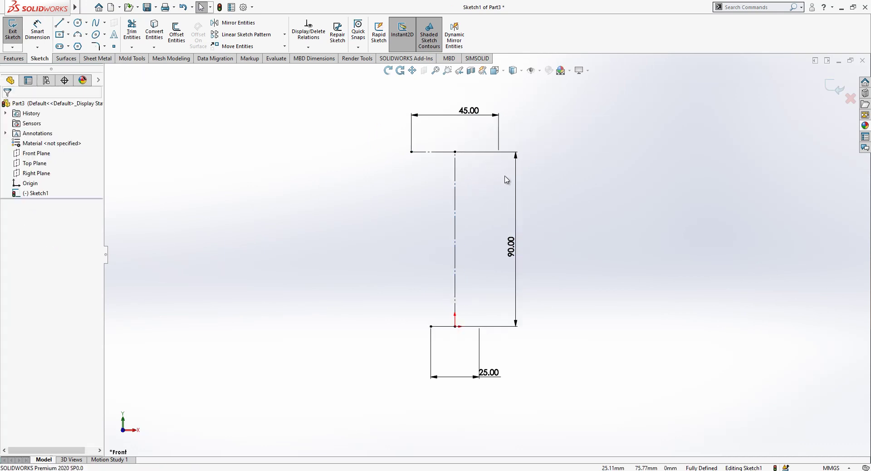
click(472, 112)
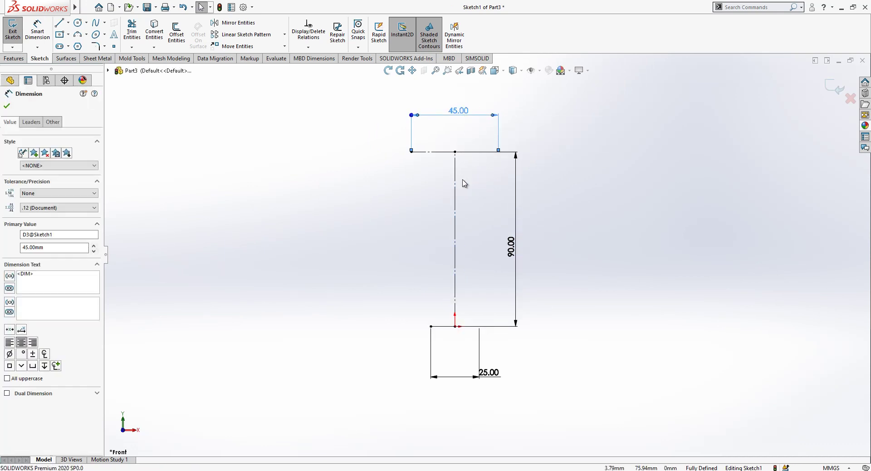
click(412, 214)
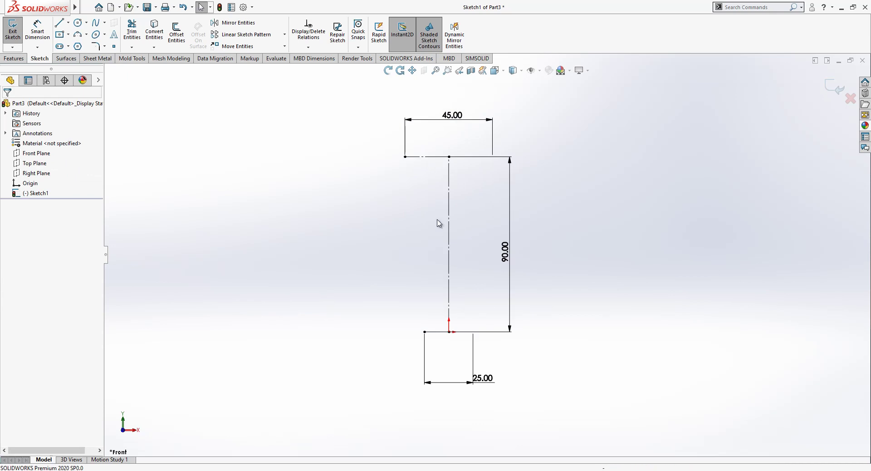
click(449, 212)
click(380, 228)
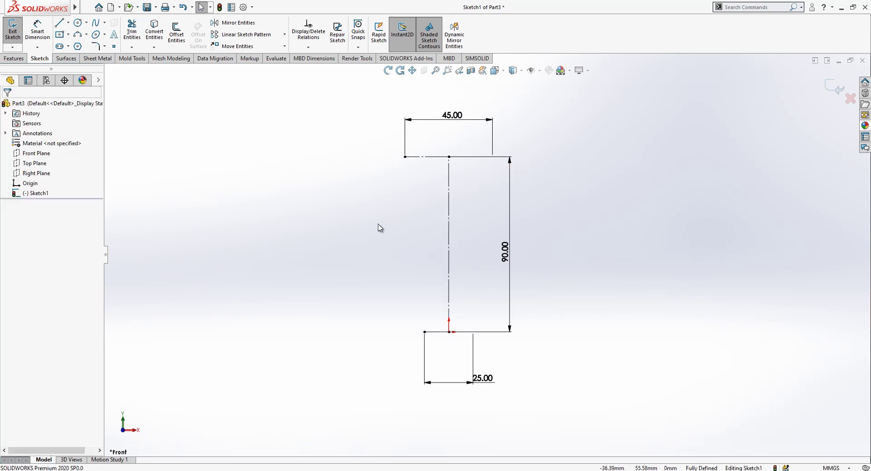
click(449, 241)
click(428, 242)
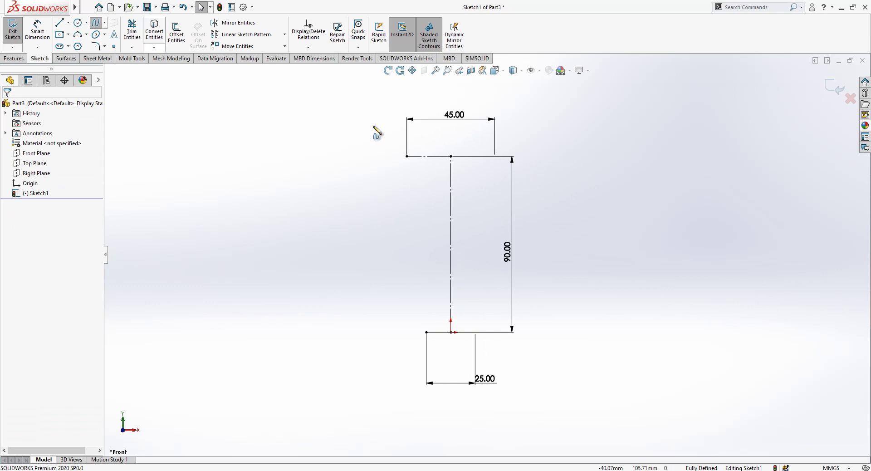
Draw a two-point spline between the outer endpoints of the top and bottom lines and bend it into an S-shaped profile using its end handles.
click(407, 157)
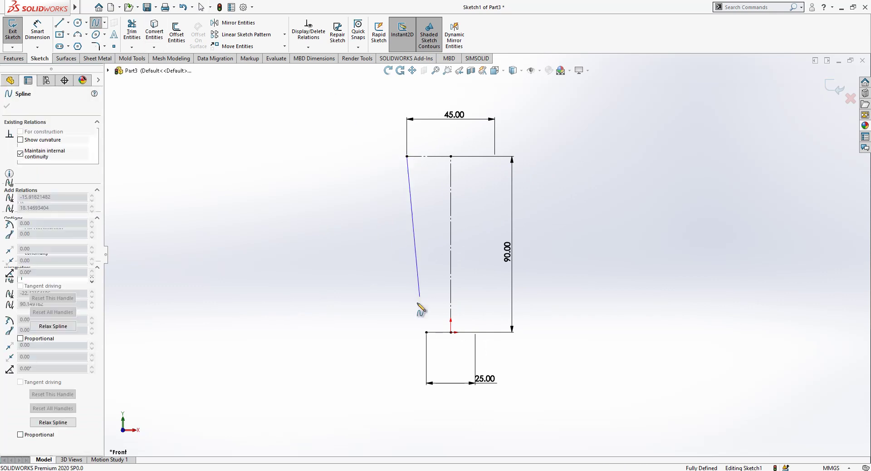
double_click(427, 332)
click(416, 240)
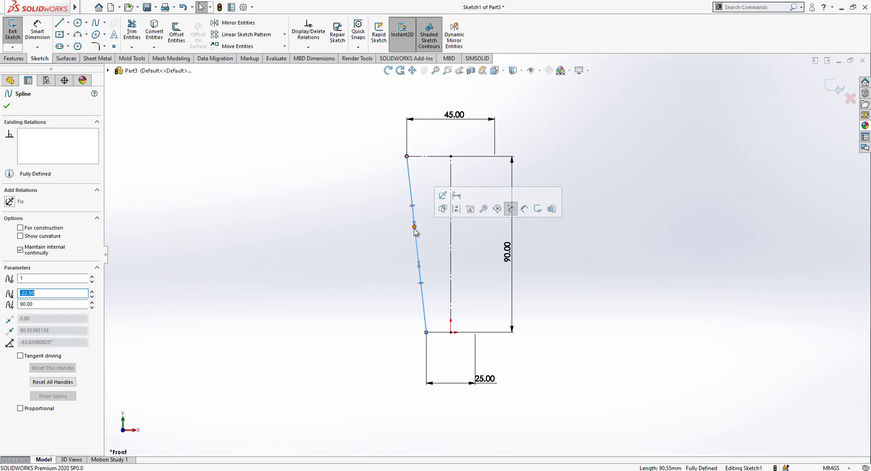
drag(414, 227, 391, 235)
drag(404, 292, 429, 256)
key(Escape)
Make the spline's lower tangent handle parallel to the vertical centerline.
click(429, 279)
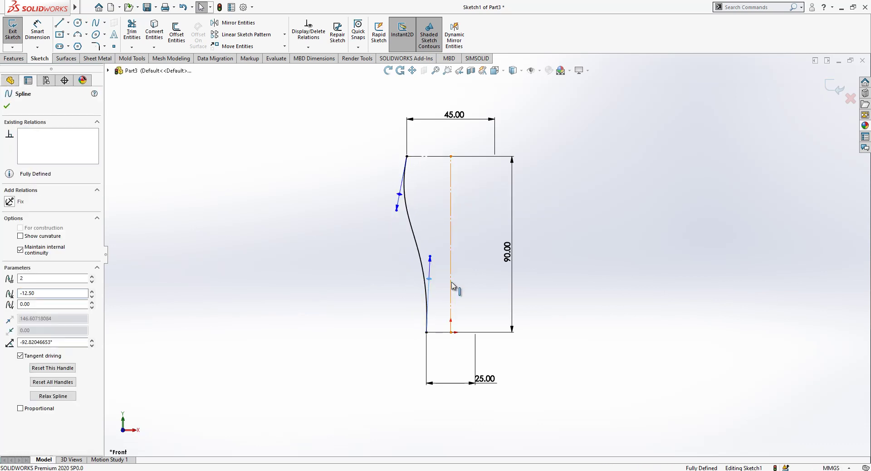
ctrl+click(450, 287)
click(26, 296)
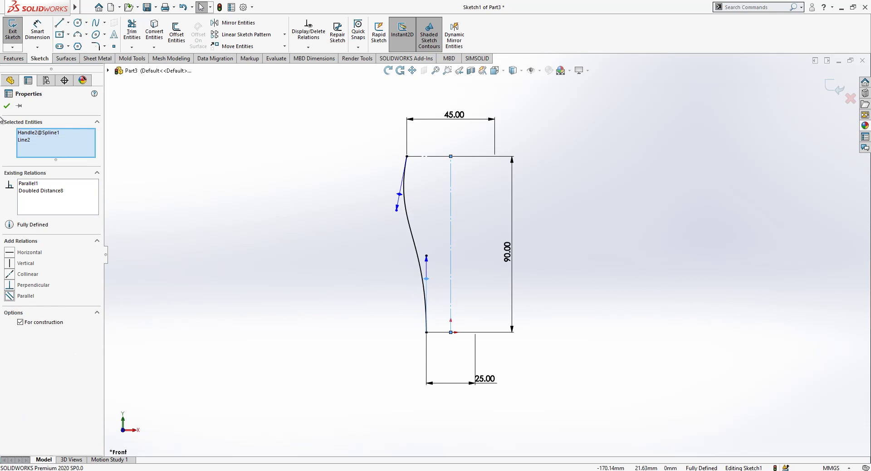
Dimension the spline's lower tangent handle to 100.
click(34, 44)
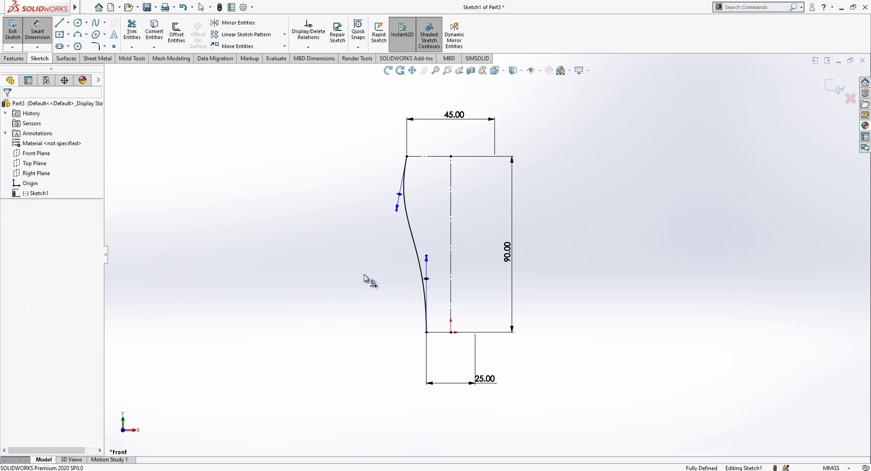
click(363, 291)
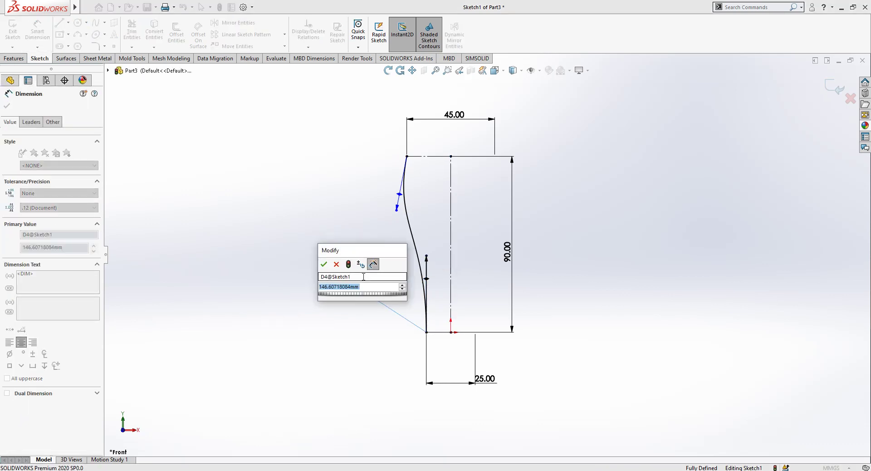
text(100)
key(Return)
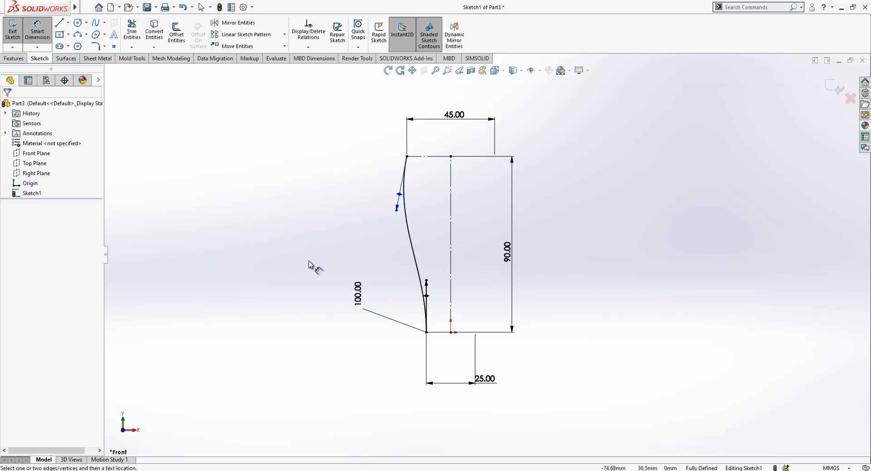
Dimension the angle between the spline's upper tangent handle and the vertical centerline to 25°.
click(396, 210)
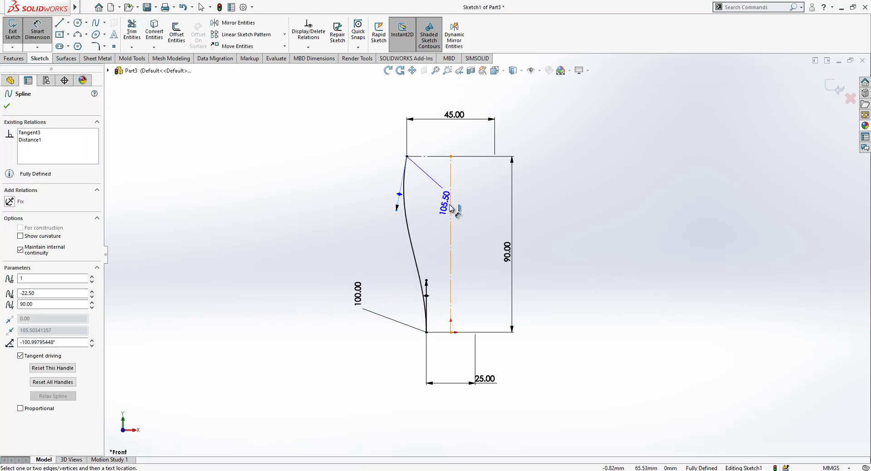
click(450, 205)
click(432, 206)
key(Return)
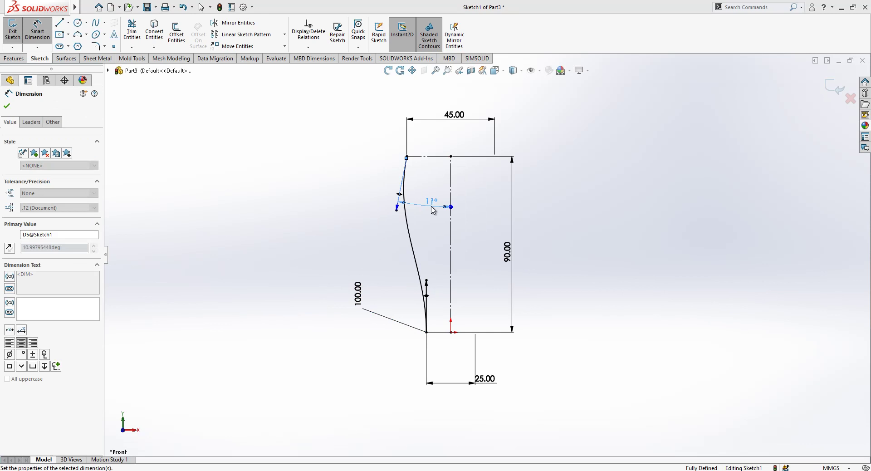
click(356, 194)
Dimension the spline's upper tangent handle to 112 and change the lower handle's dimension to 125, finishing the sketch.
click(384, 205)
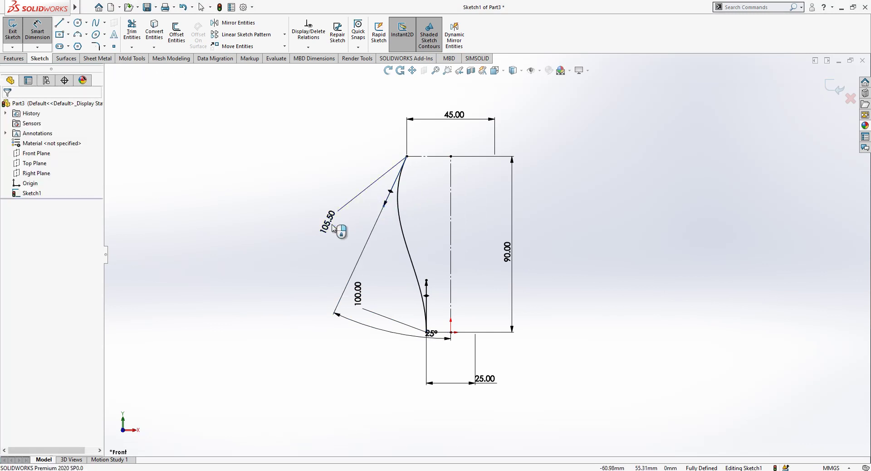
click(334, 227)
text(11)
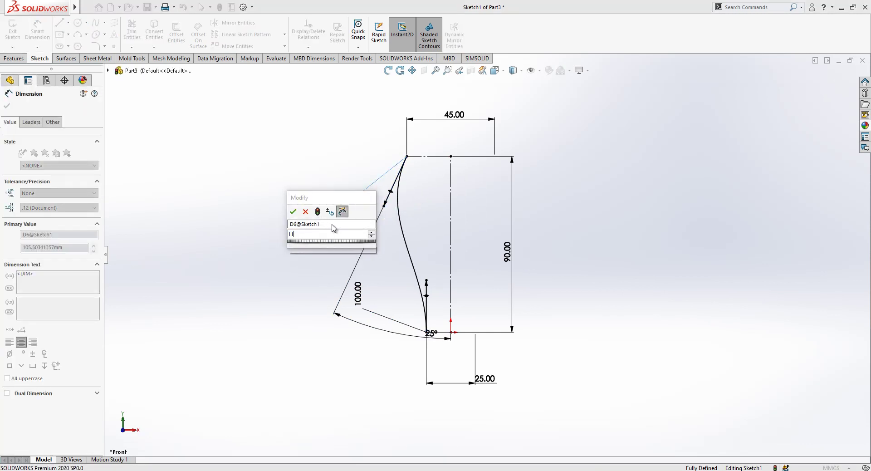
text(2)
key(Return)
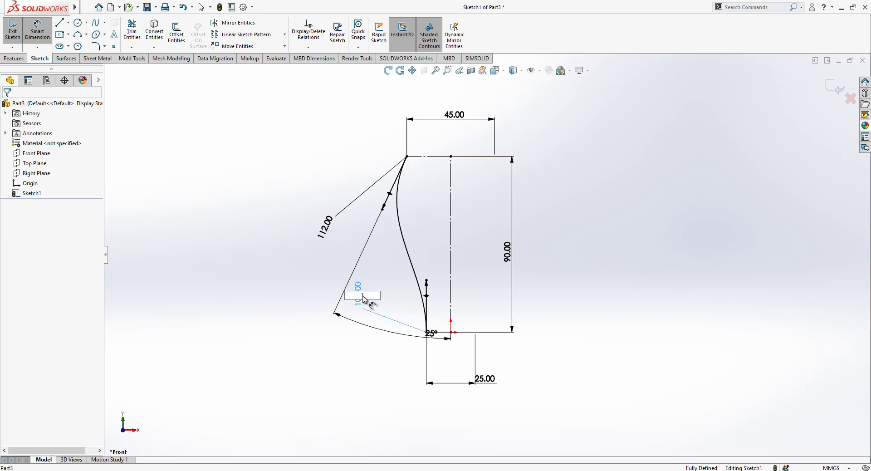
key(Return)
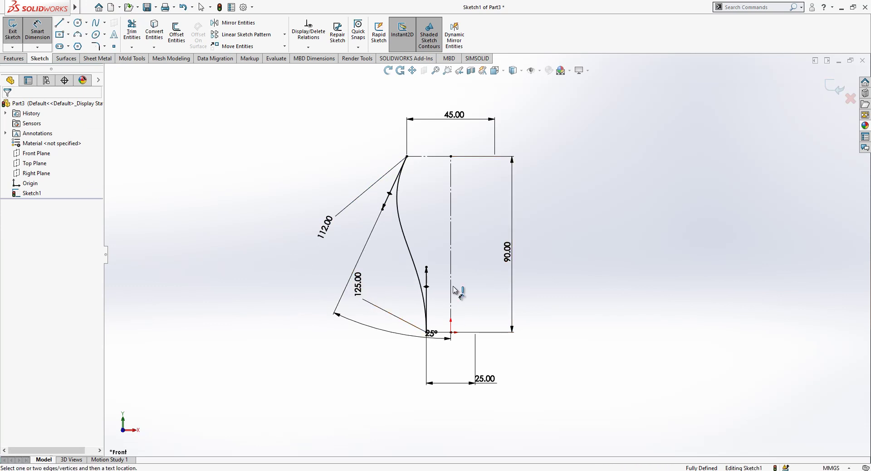
click(833, 87)
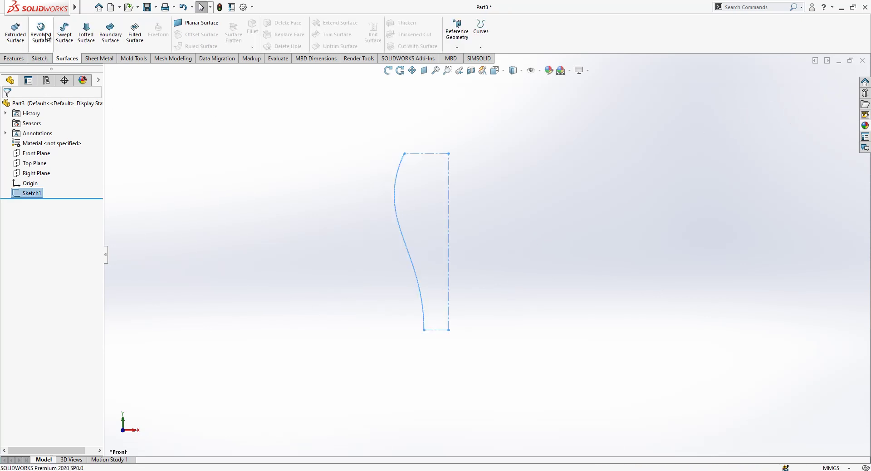
Create a revolved surface from the spline sketch, turned 180° about the vertical centerline.
click(47, 37)
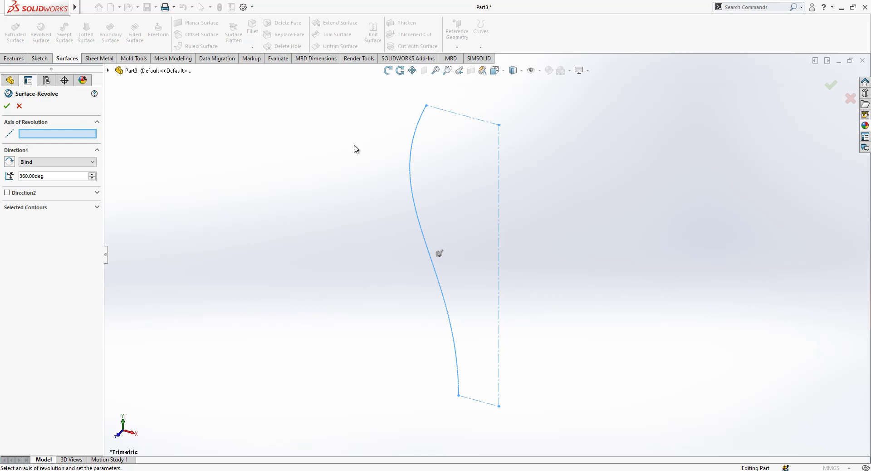
click(499, 157)
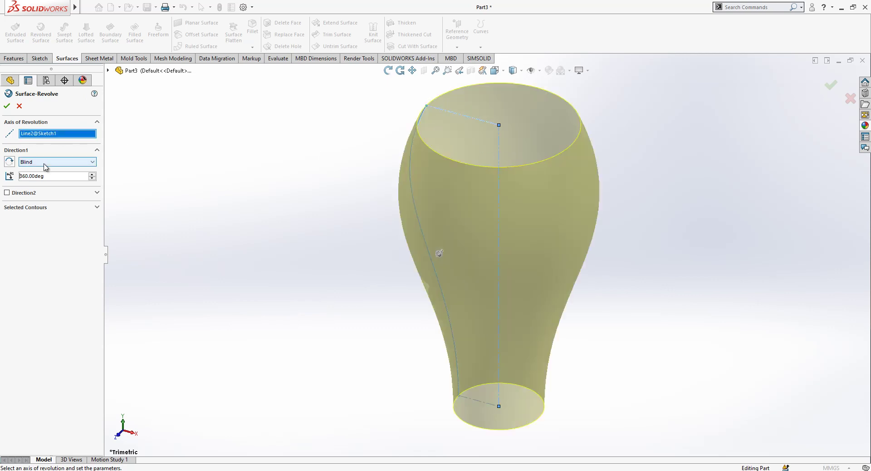
text(180)
key(Return)
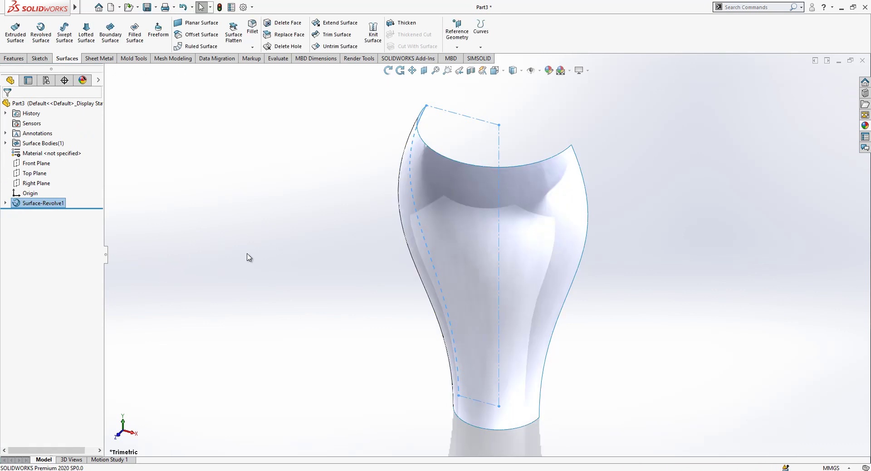
Start a sketch on the Front Plane and draw a line sloping down from the surface's upper left edge past its right edge.
click(249, 257)
click(34, 164)
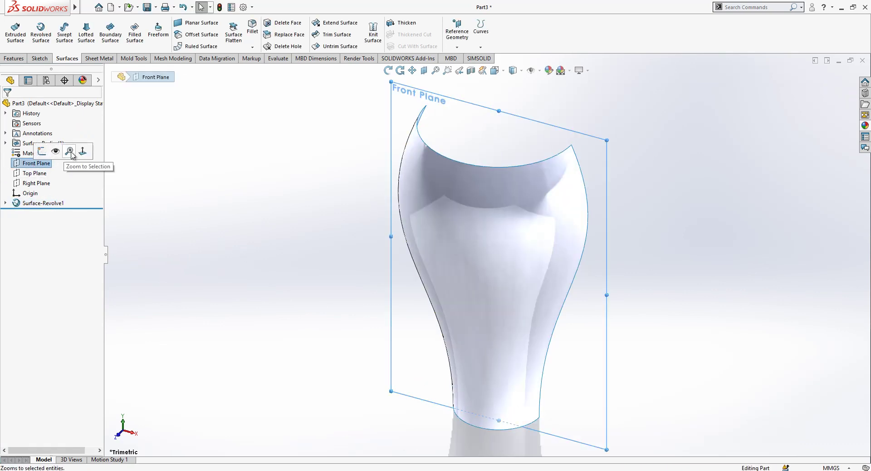
click(83, 153)
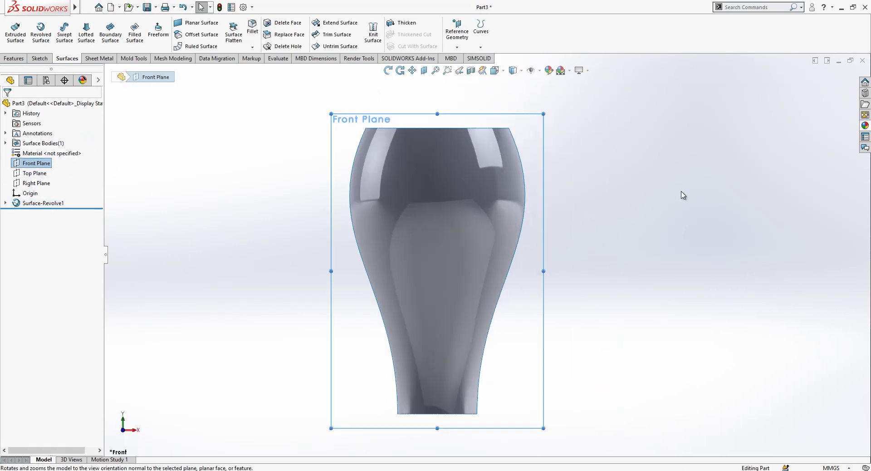
right_click(43, 164)
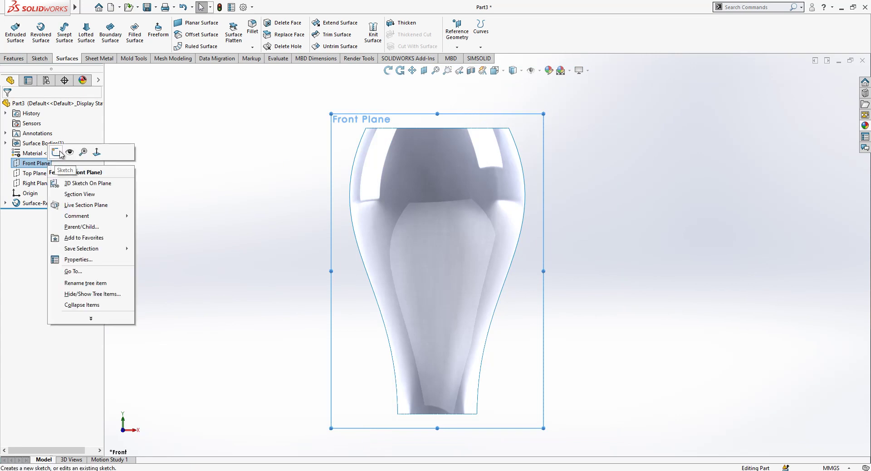
click(68, 151)
click(59, 23)
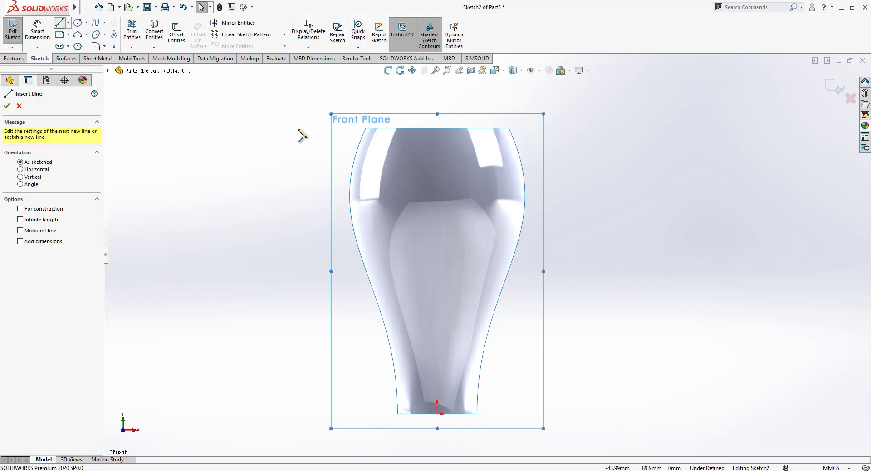
click(367, 164)
click(558, 218)
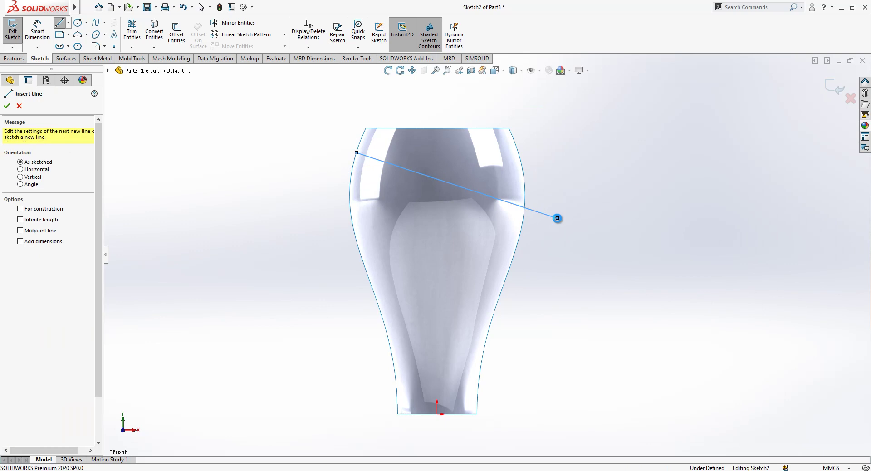
key(Escape)
Draw a vertical line from the origin to the middle of the surface's top edge and make it construction geometry.
key(l)
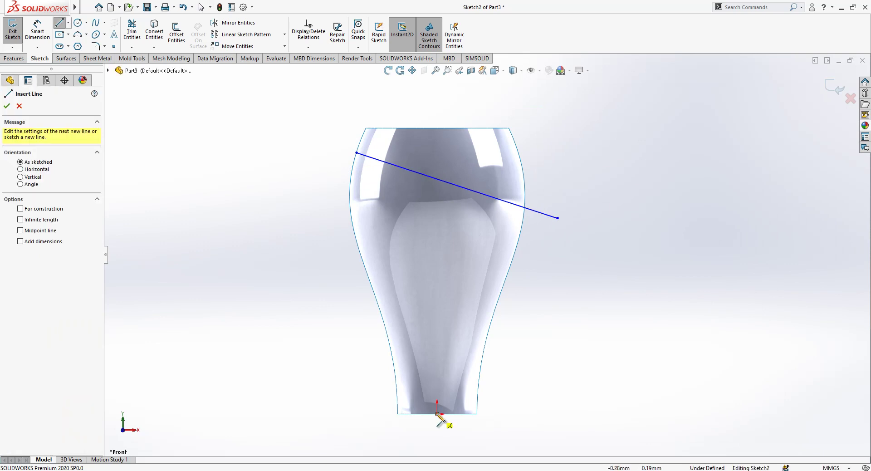
click(437, 413)
click(436, 128)
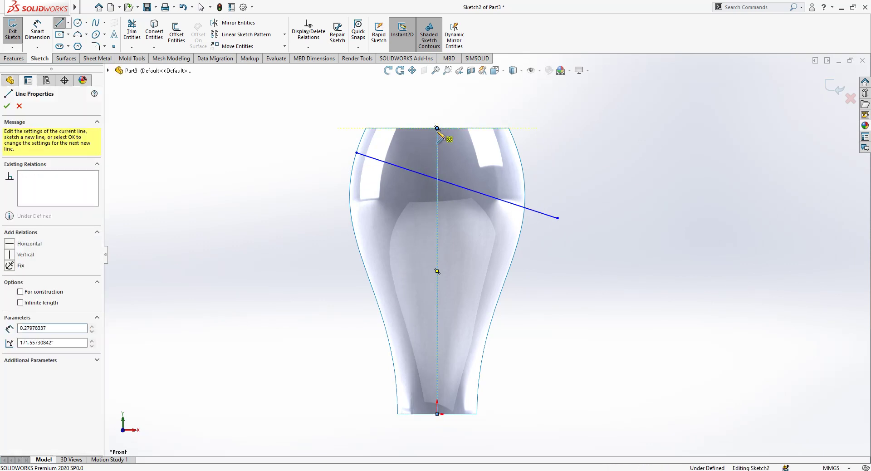
key(Escape)
click(437, 140)
click(531, 112)
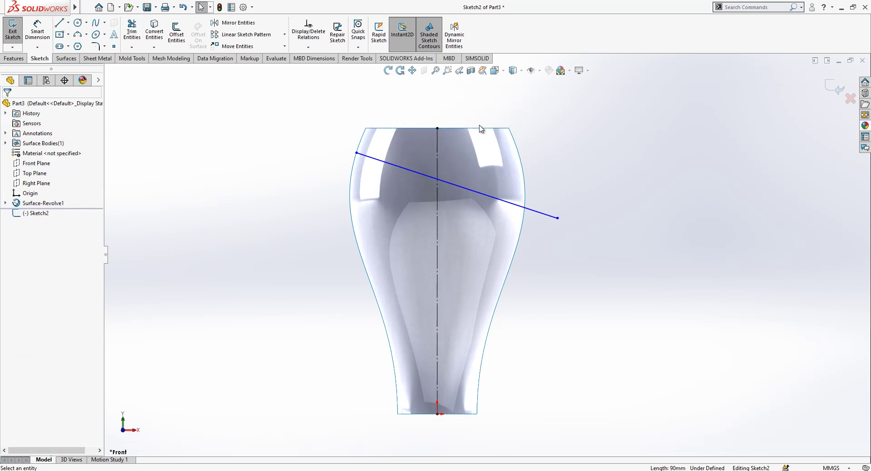
Attach the sloping line's lower end to the surface's right edge and dimension its angle to the vertical centerline to 70°.
drag(558, 219, 524, 215)
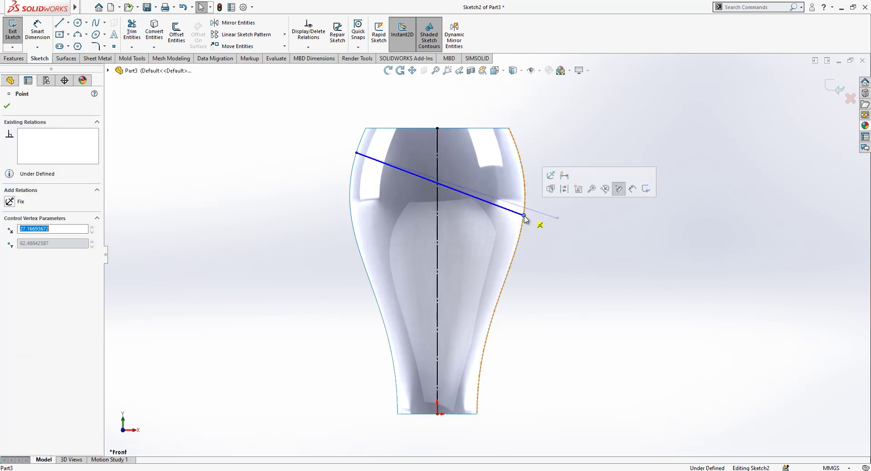
click(191, 171)
click(28, 38)
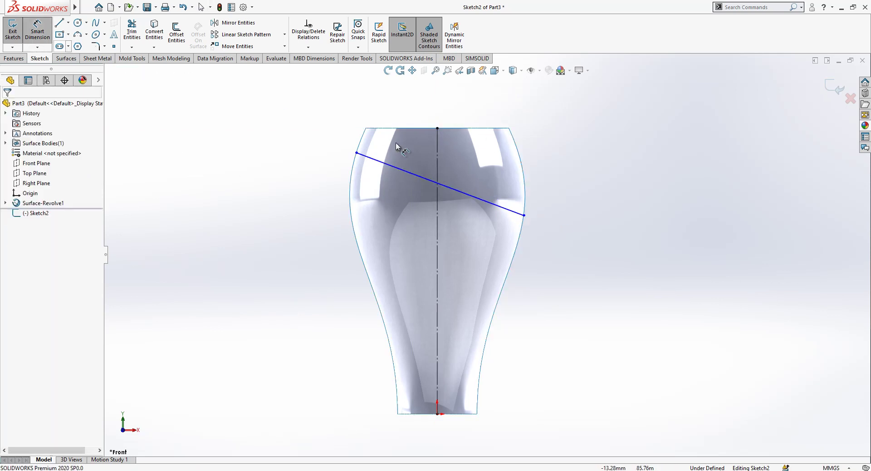
click(411, 177)
click(439, 154)
click(379, 100)
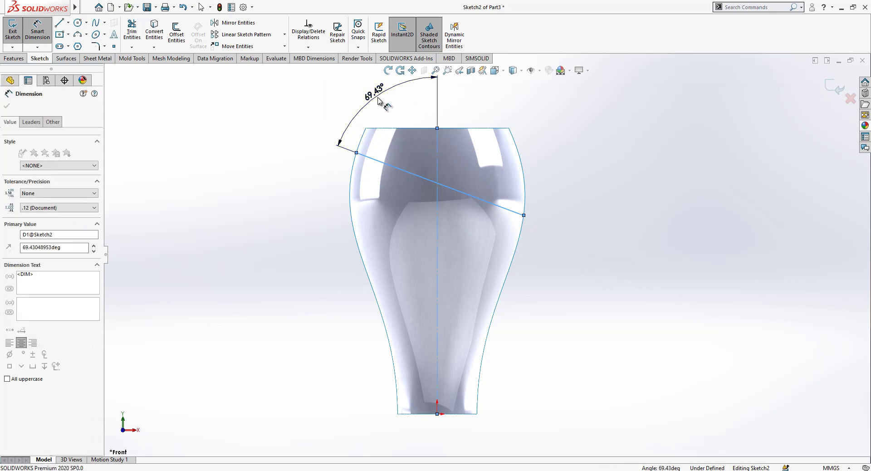
text(70)
key(Return)
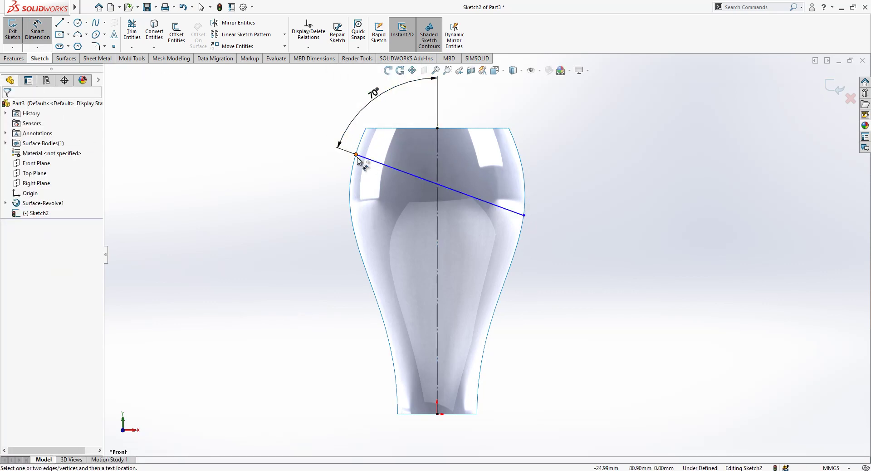
Dimension the vertical distance from the sloping line's upper end to the surface's top edge to 5 mm and finish the sketch.
click(356, 155)
click(369, 128)
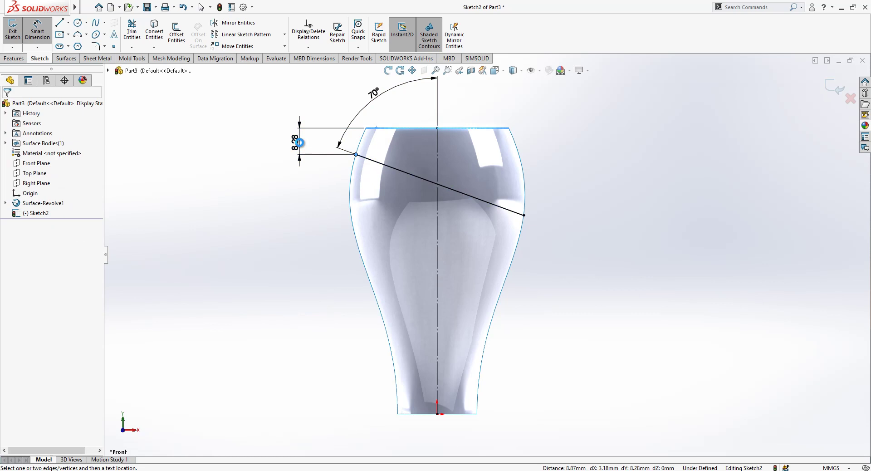
click(299, 143)
text(5)
key(Return)
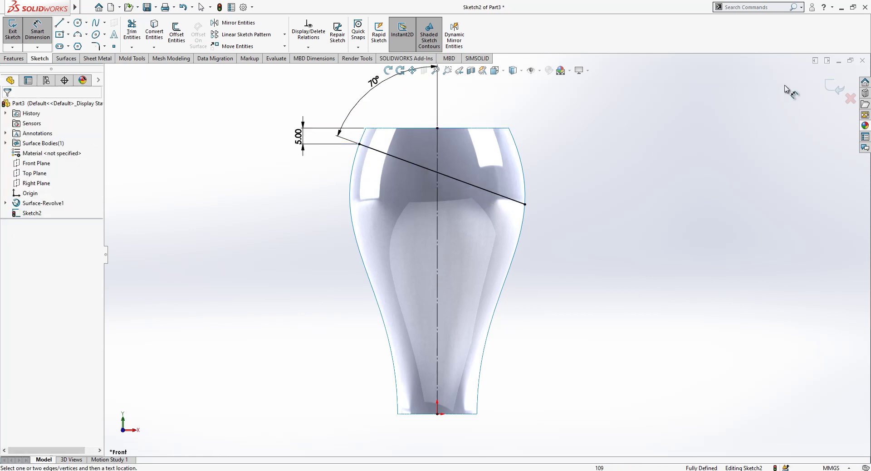
click(828, 88)
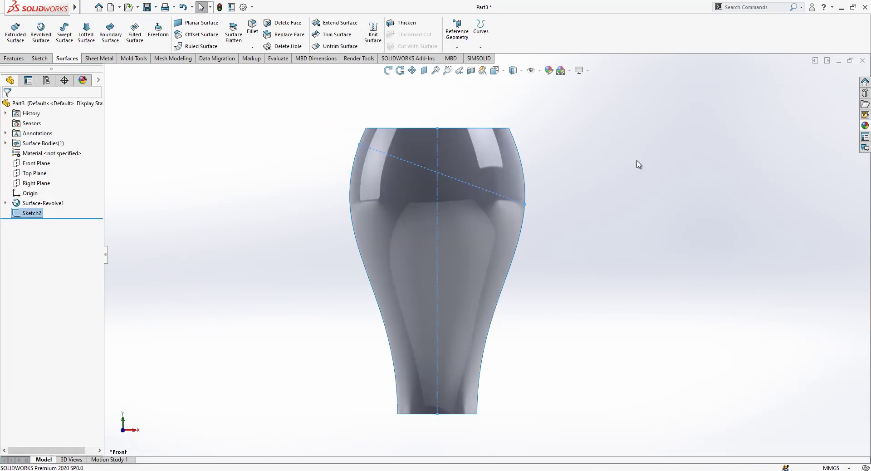
Split the revolved surface along the sloping sketch line with a Split Line.
click(481, 28)
click(492, 58)
click(478, 138)
scroll(475, 190, up, 3)
middle_drag(475, 191, 470, 199)
right_click(470, 199)
click(358, 200)
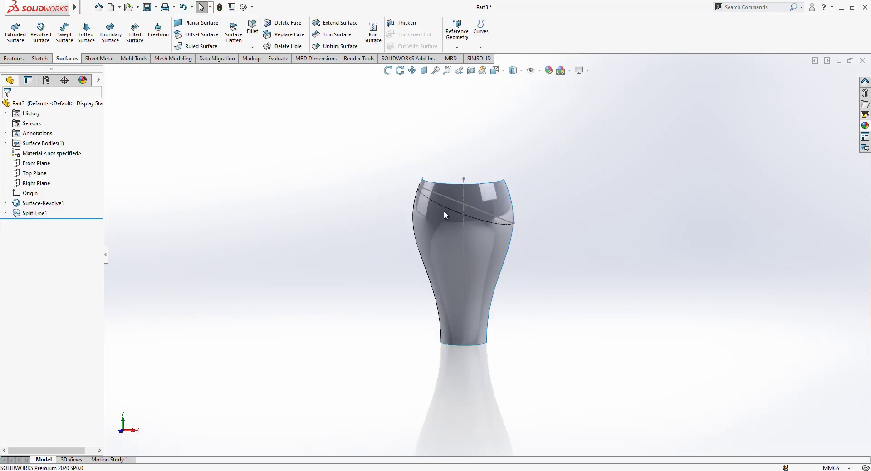
Delete the surface face above the split line.
scroll(508, 194, down, 2)
click(302, 24)
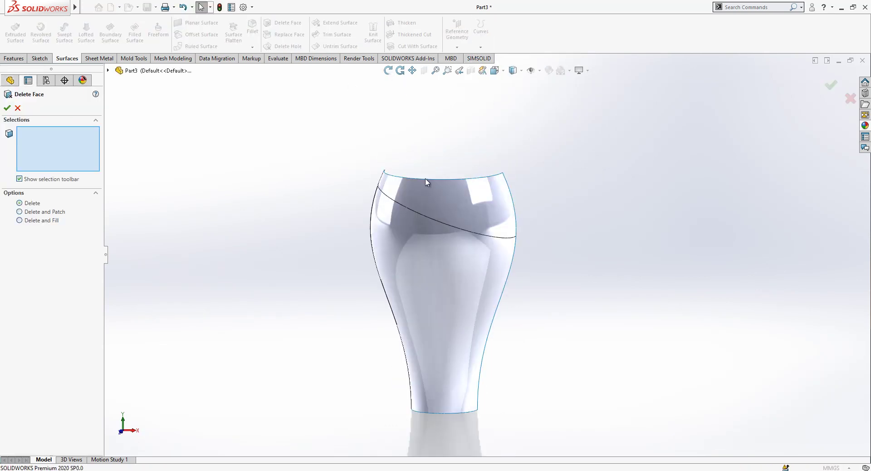
click(430, 189)
key(Return)
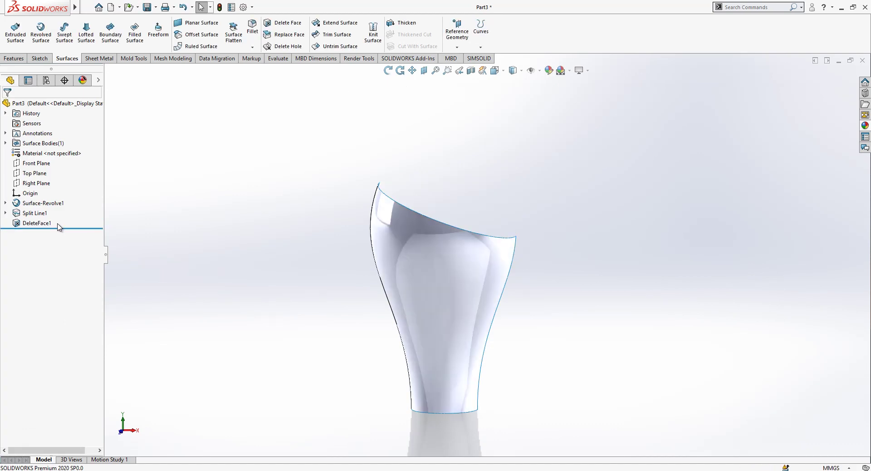
Delete the Split Line feature along with its dependent face deletion.
click(42, 213)
key(Delete)
Trim the revolved surface with the sloping-line sketch, removing the portion above the line.
click(40, 213)
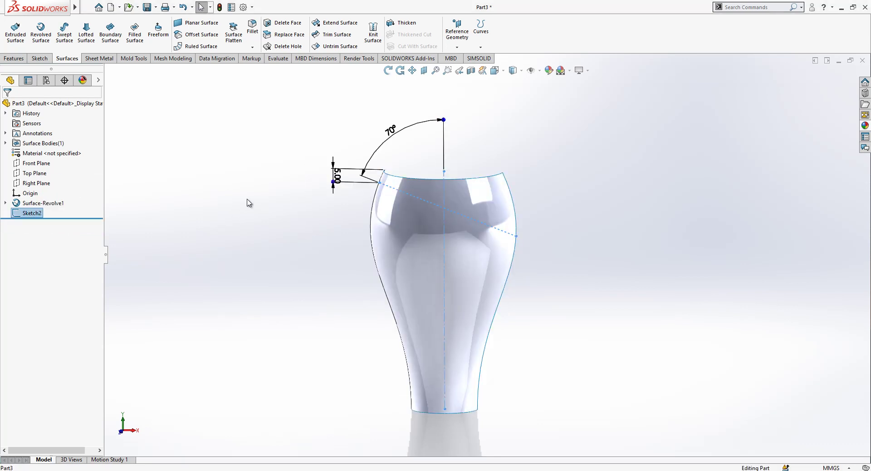
click(336, 35)
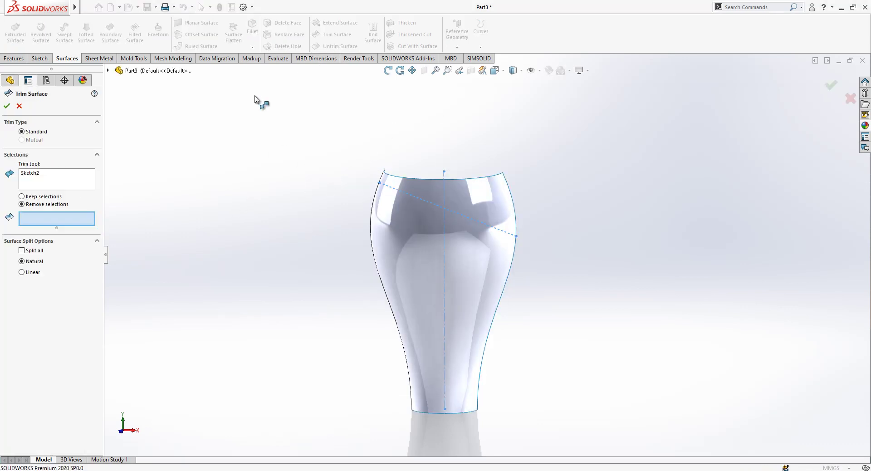
click(39, 173)
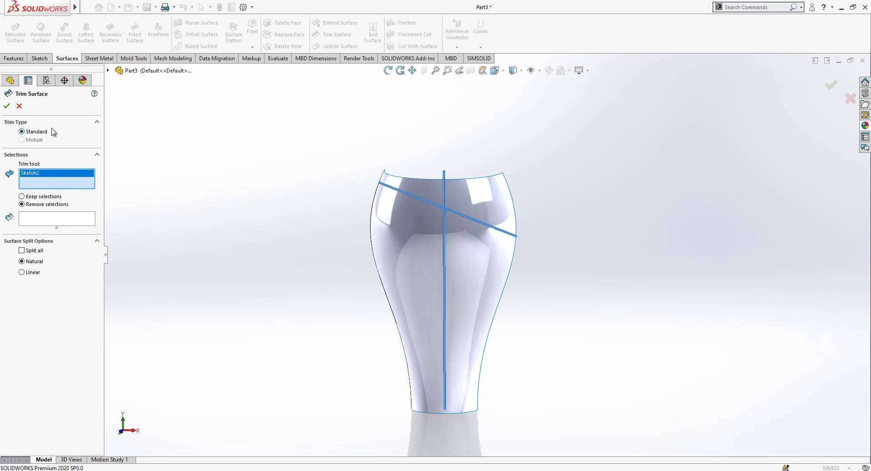
click(85, 222)
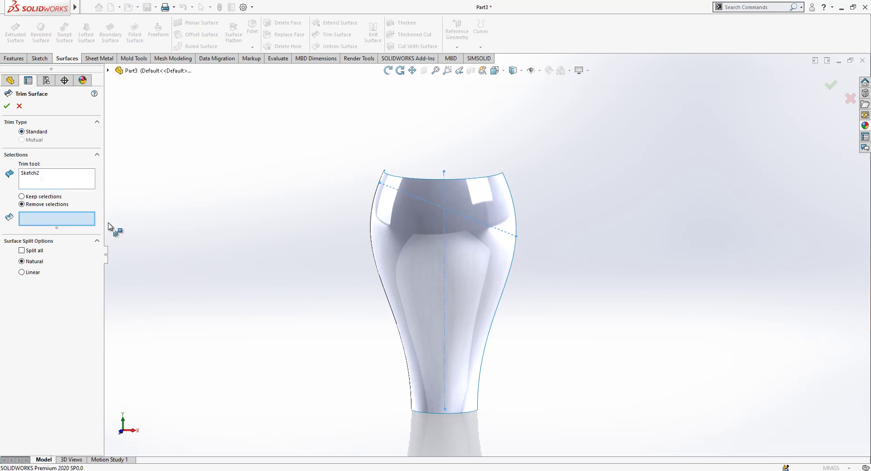
click(455, 196)
key(Return)
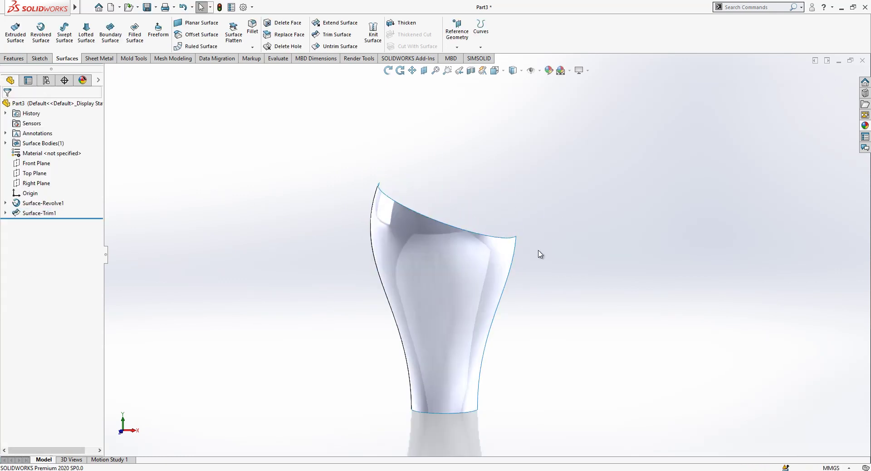
On a new Front Plane sketch, draw two connected three-point arcs spanning the trimmed edge's ends, the first about 16.5 mm in radius.
click(497, 71)
click(325, 282)
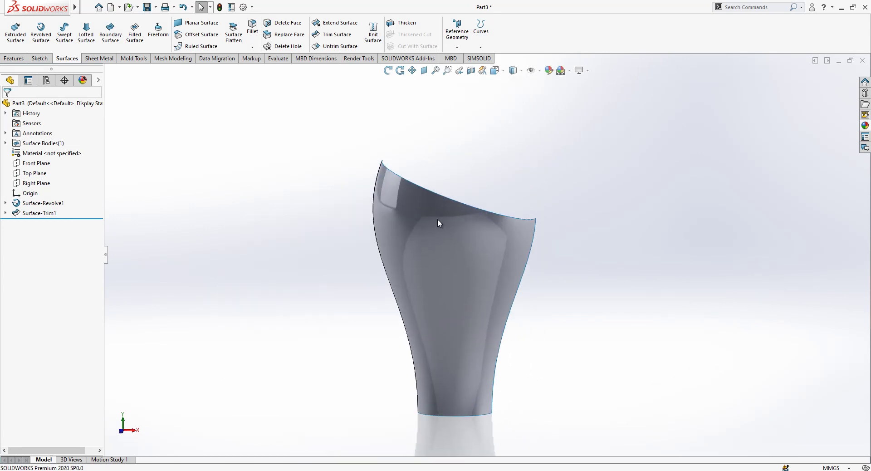
scroll(588, 155, down, 2)
scroll(436, 202, up, 1)
scroll(508, 171, down, 1)
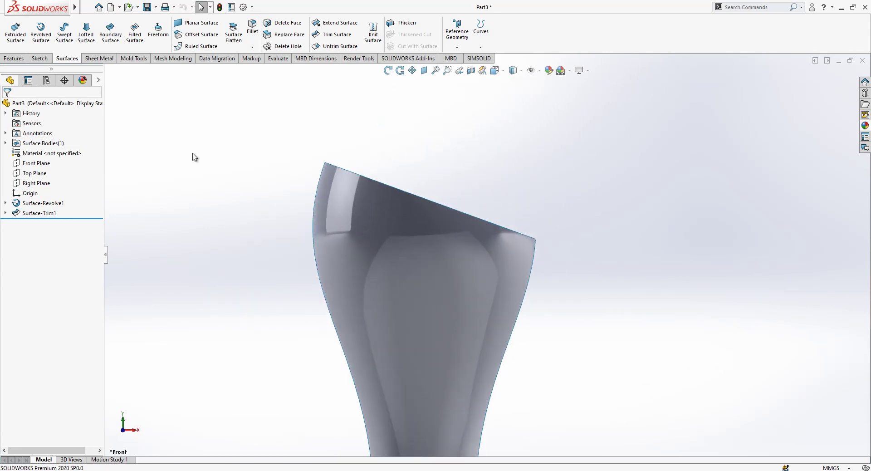
click(41, 164)
click(44, 146)
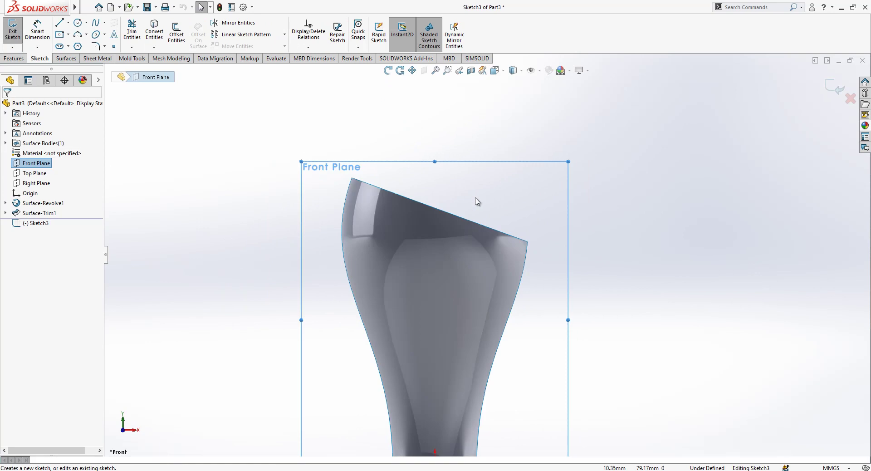
click(78, 34)
click(325, 177)
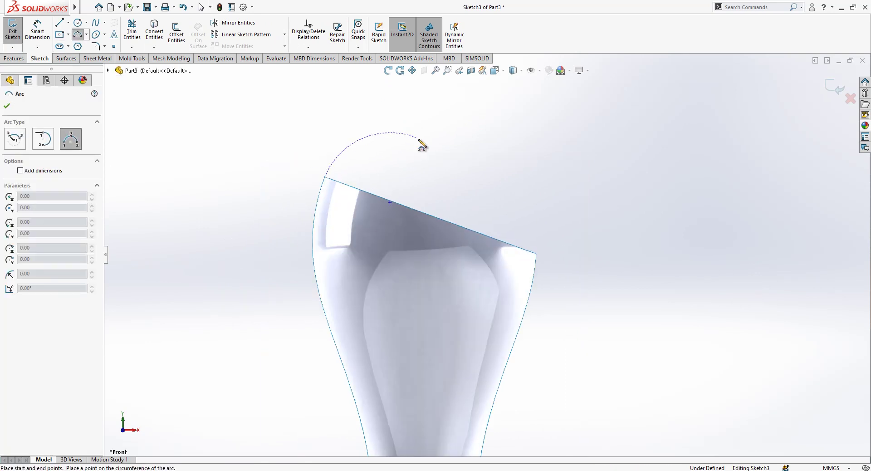
click(348, 149)
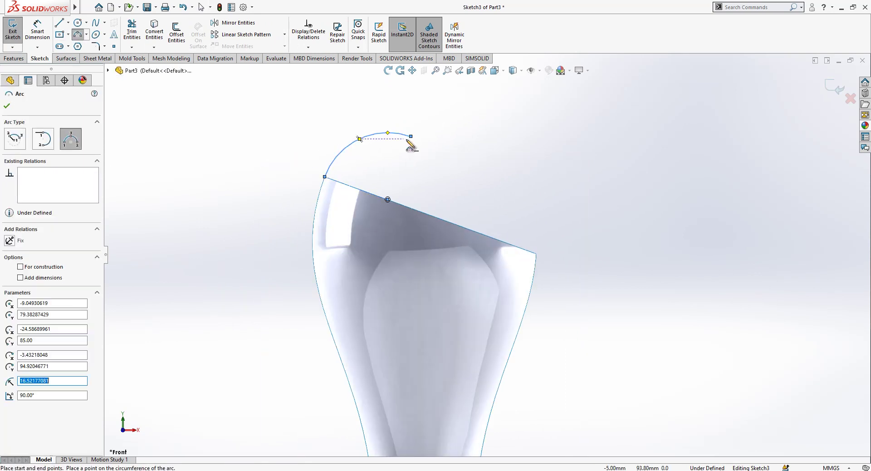
click(537, 254)
click(497, 195)
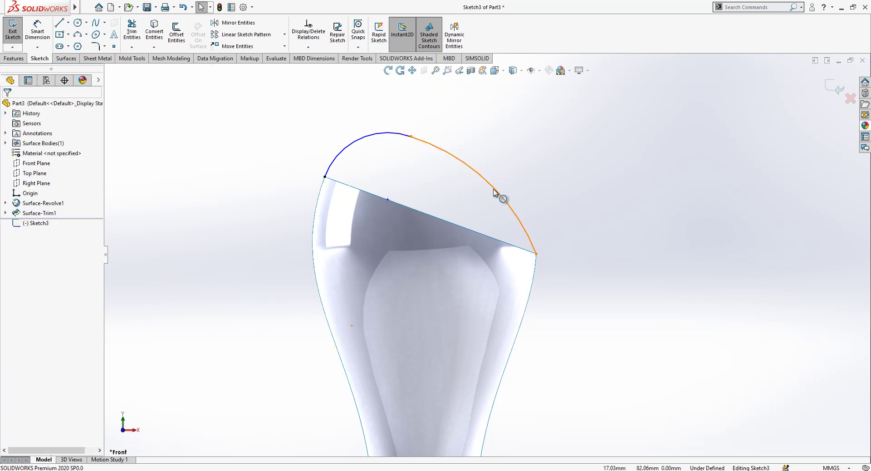
Make the two arcs tangent to each other and the smaller arc tangent to the surface's left edge.
ctrl+click(403, 135)
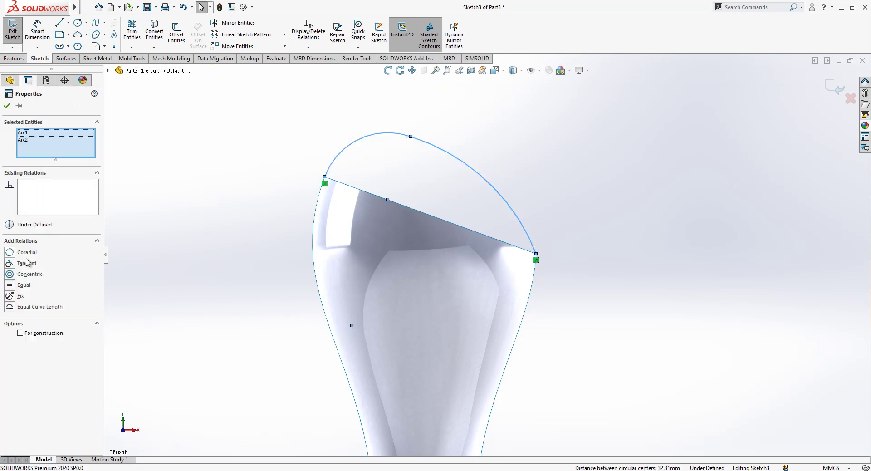
click(155, 238)
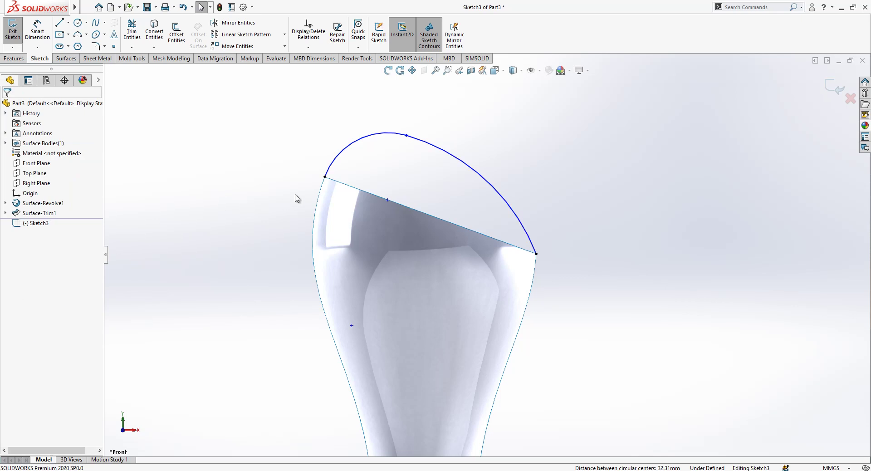
click(320, 196)
ctrl+click(330, 172)
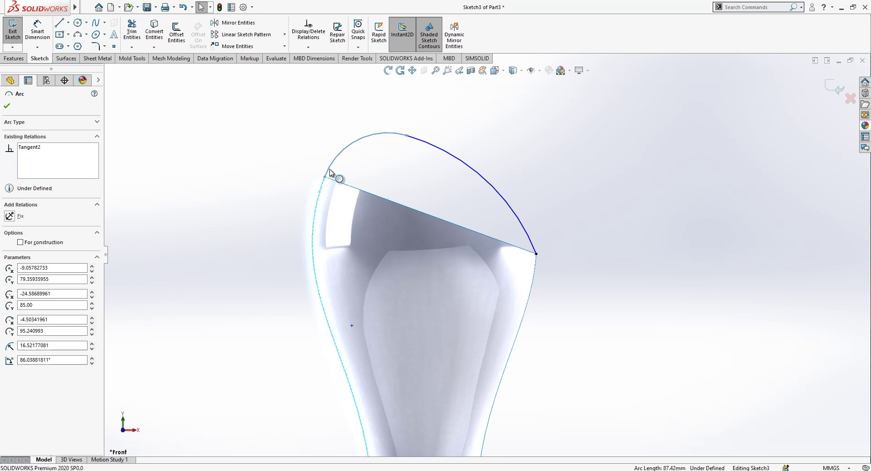
click(37, 255)
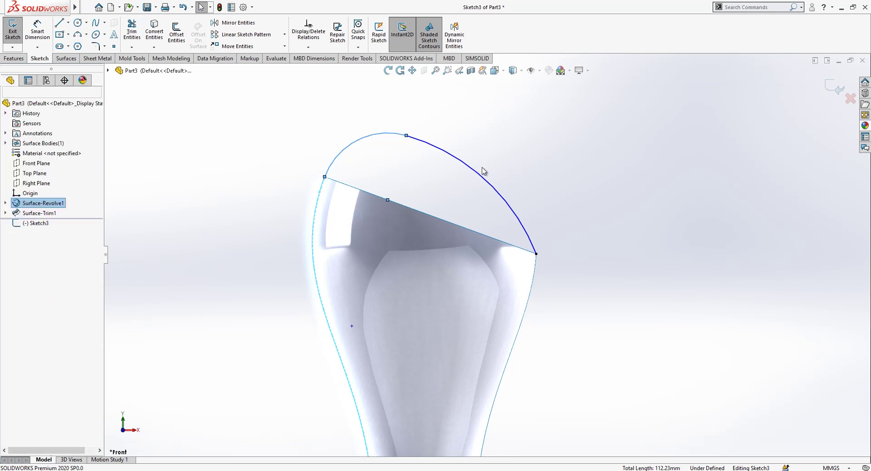
Make the larger arc tangent to the surface's right edge, and shift the arcs' shared endpoint toward the upper left of the profile.
click(497, 191)
key(Escape)
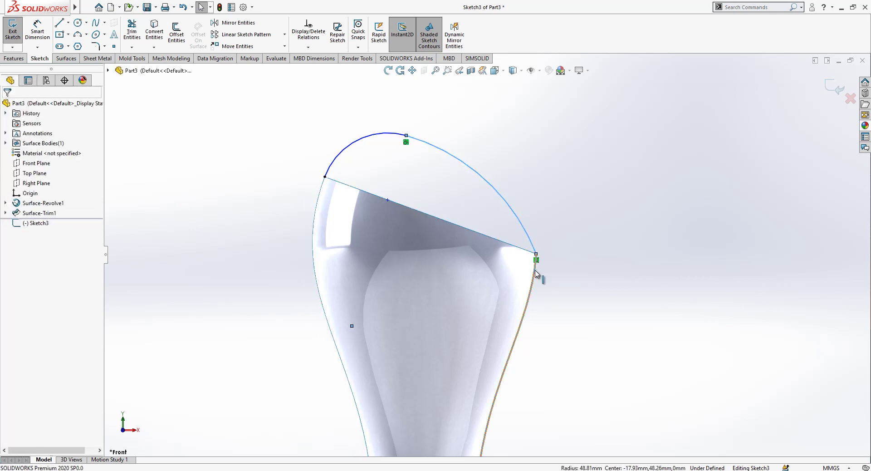
click(534, 243)
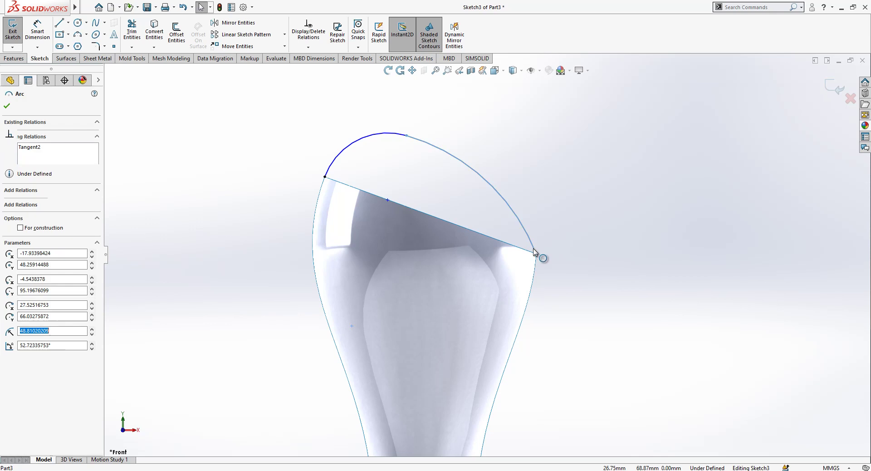
ctrl+click(538, 283)
click(38, 254)
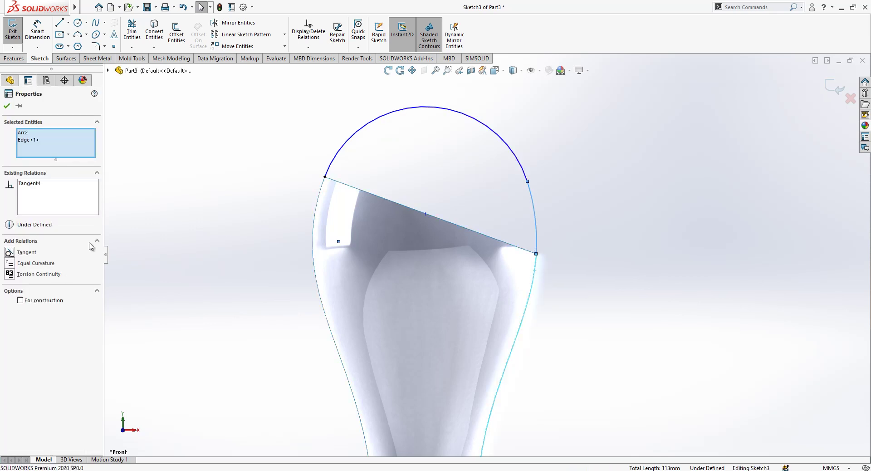
drag(527, 182, 398, 121)
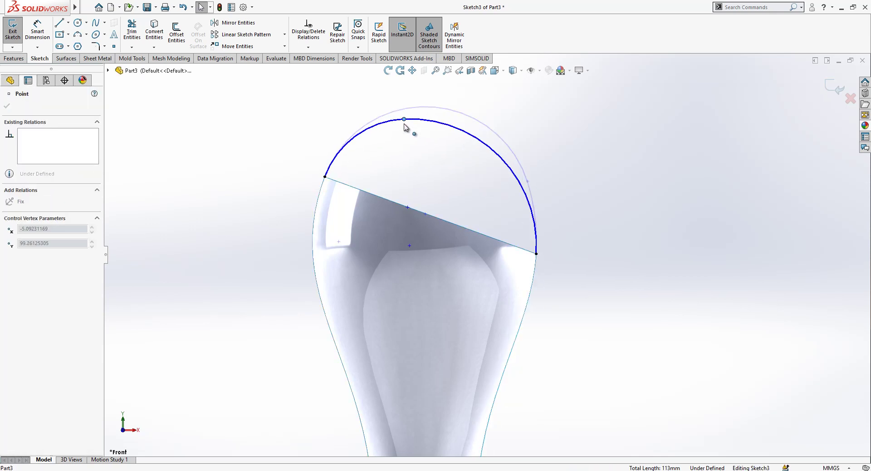
Dimension the smaller arc with a 20 mm radius and finish the profile sketch.
key(Escape)
click(40, 31)
click(367, 132)
click(383, 151)
key(Return)
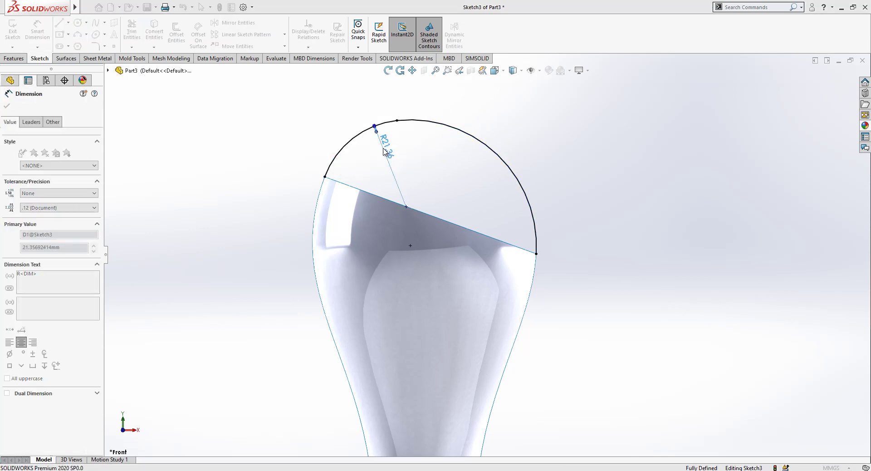
scroll(618, 254, up, 3)
middle_drag(618, 255, 593, 287)
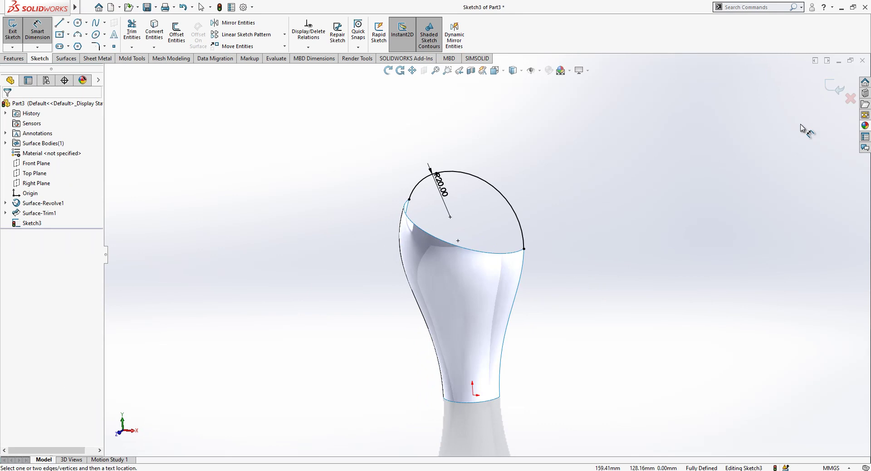
click(837, 89)
scroll(569, 189, down, 2)
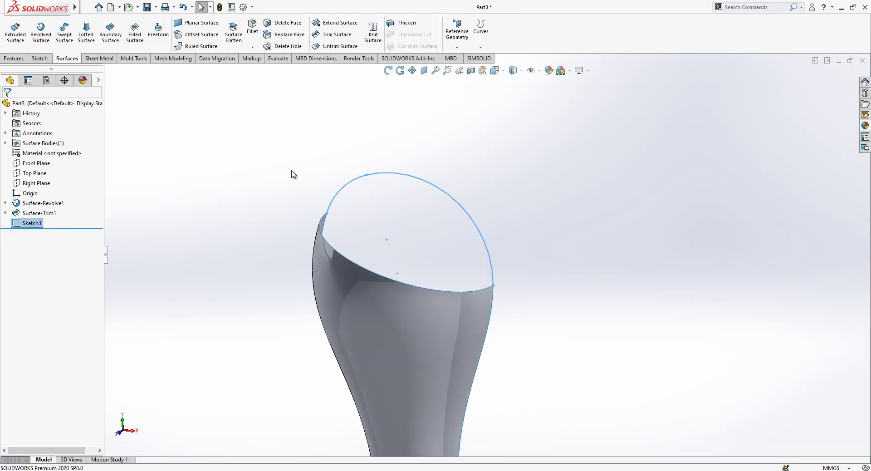
click(32, 223)
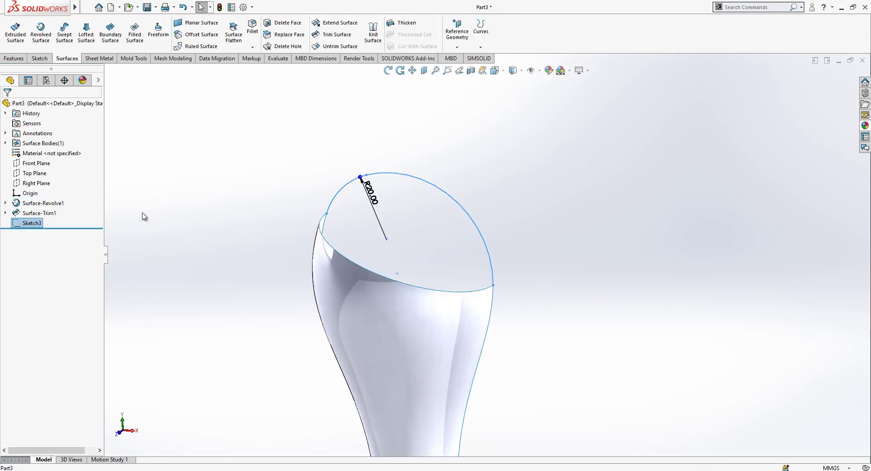
click(134, 32)
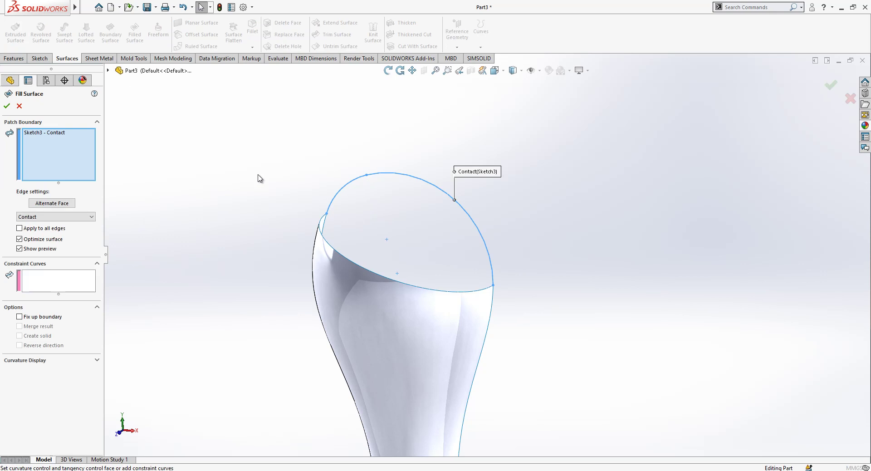
click(320, 232)
click(67, 217)
click(53, 229)
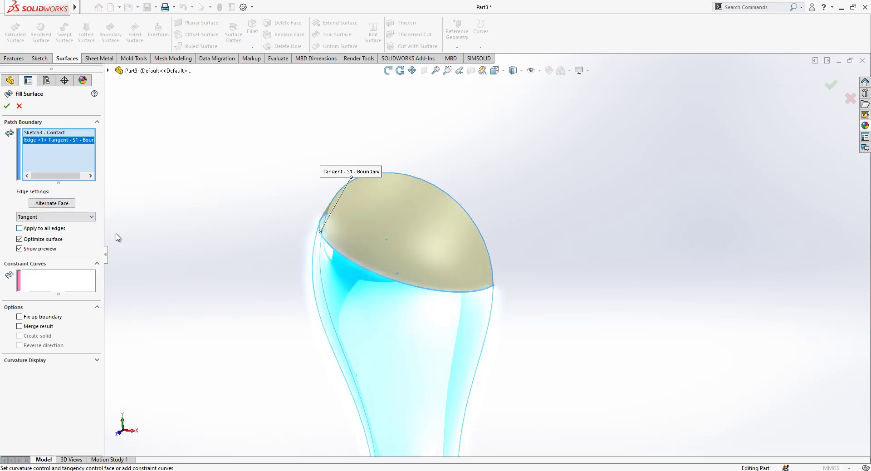
click(50, 132)
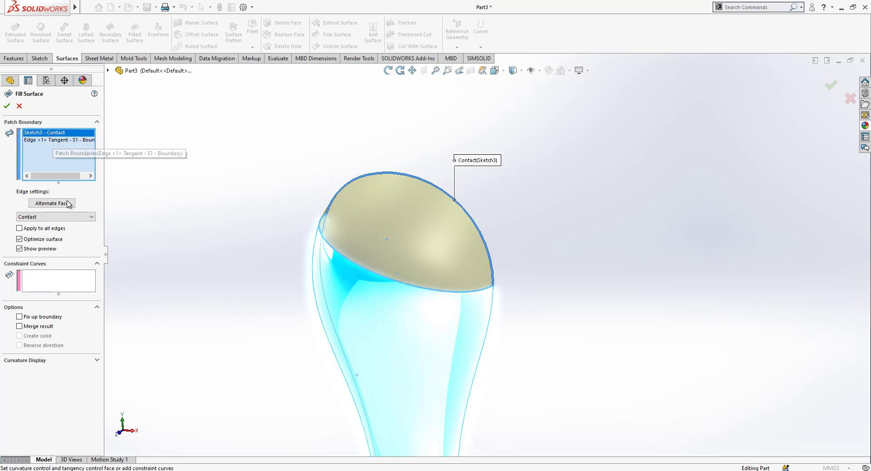
click(65, 217)
click(63, 230)
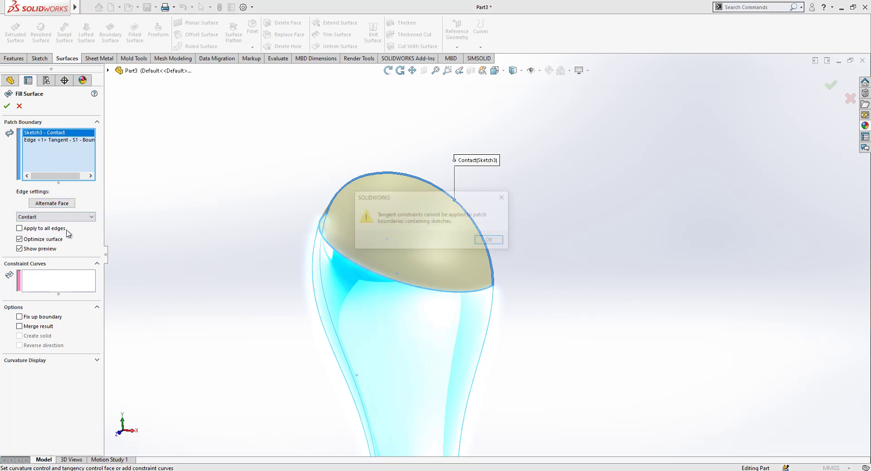
click(489, 240)
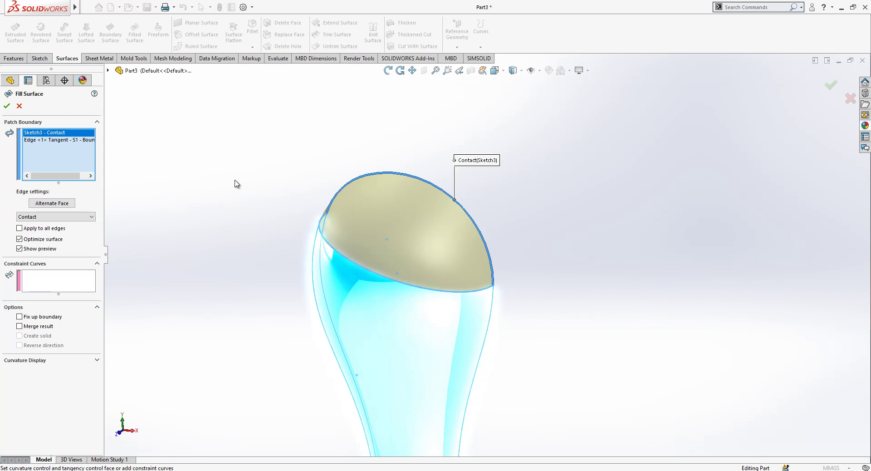
key(Escape)
Extrude the two-arc sketch 10 mm as a surface on the side opposite the half body.
click(36, 222)
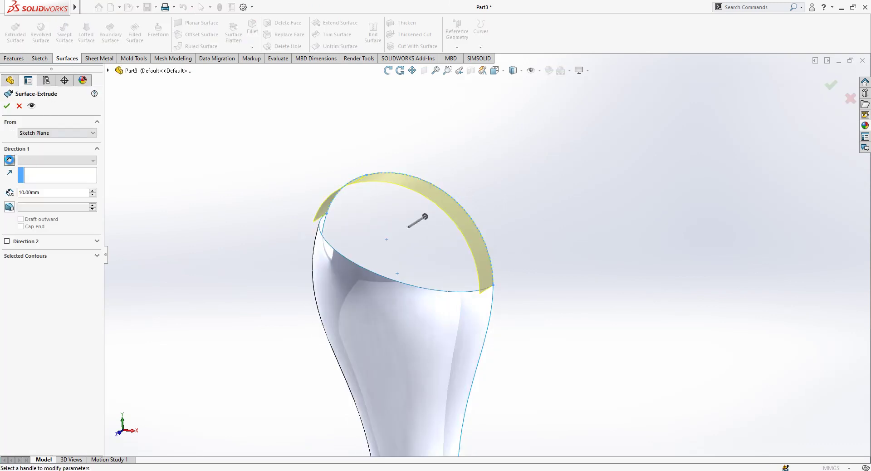
mouse_move(431, 196)
middle_down()
mouse_move(414, 216)
mouse_move(427, 210)
middle_up()
scroll(426, 197, down, 1)
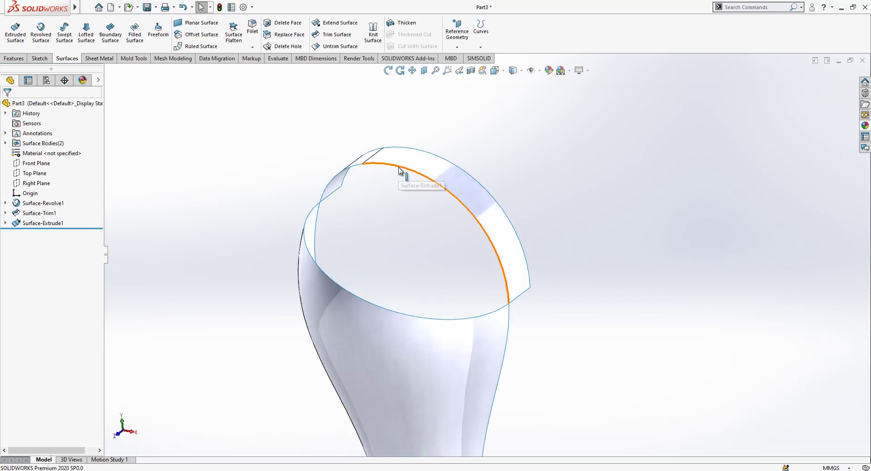
Set up a filled surface bounded by the trimmed edge and the two adjoining edges of the extruded surface.
click(135, 32)
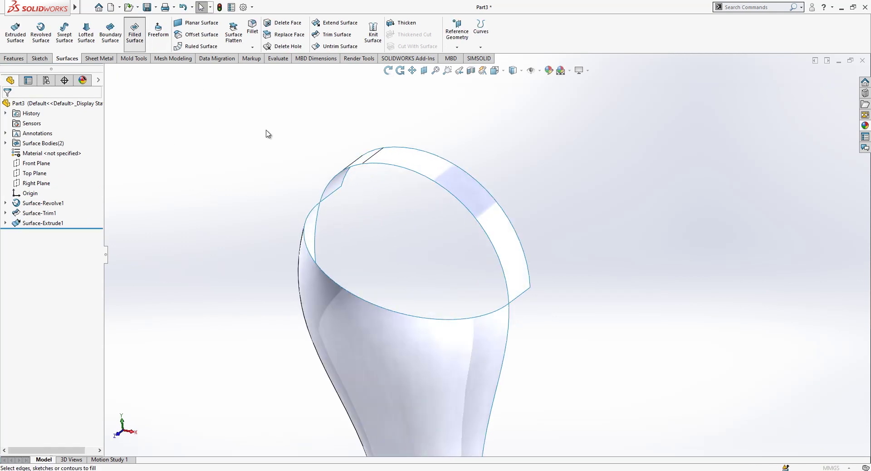
click(305, 232)
click(333, 184)
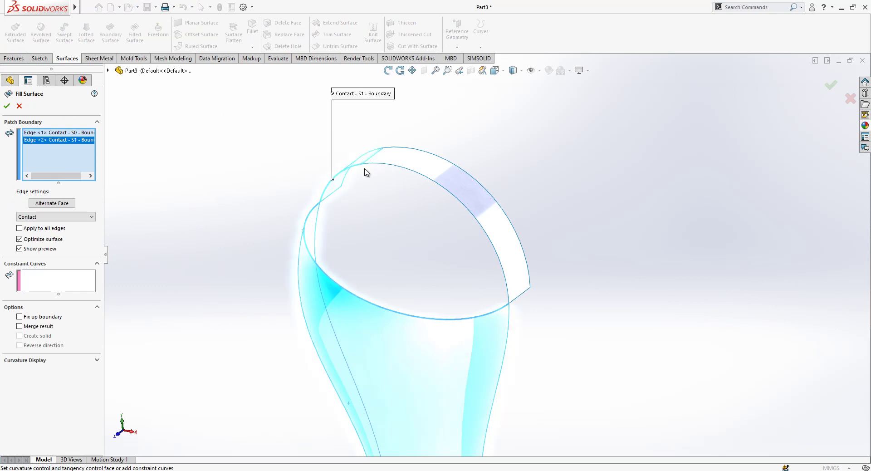
click(381, 169)
mouse_move(388, 220)
middle_down()
mouse_move(431, 204)
mouse_move(375, 232)
mouse_move(390, 235)
middle_up()
Set the patch boundary condition to Tangent and apply it to all edges of the filled surface.
click(73, 217)
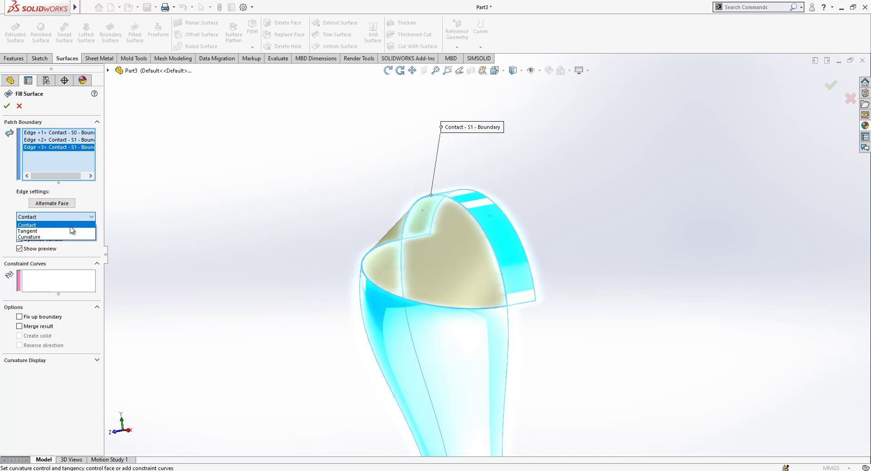
click(70, 231)
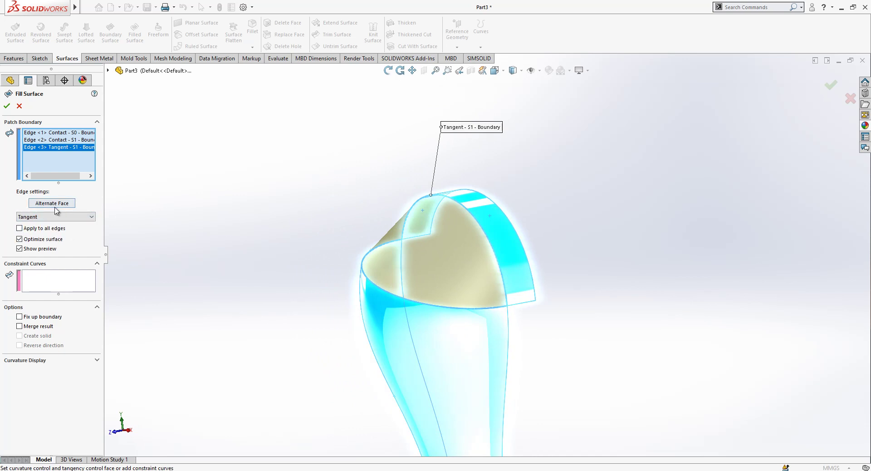
click(20, 228)
middle_drag(455, 247, 254, 212)
middle_drag(340, 241, 247, 203)
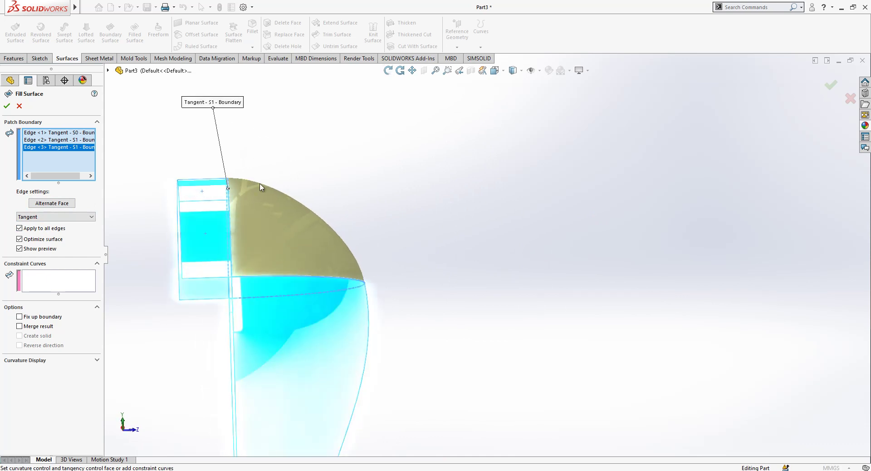
Switch the condition of all patch edges to Curvature and create the filled surface.
click(68, 217)
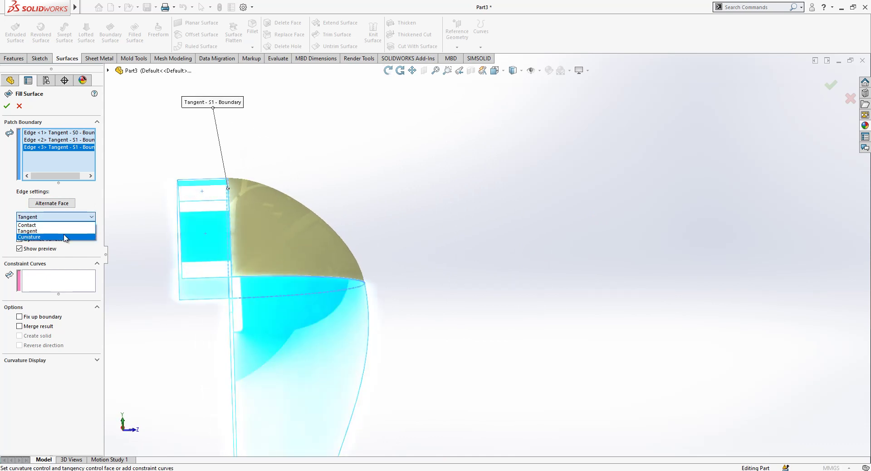
click(65, 238)
middle_drag(304, 230, 193, 272)
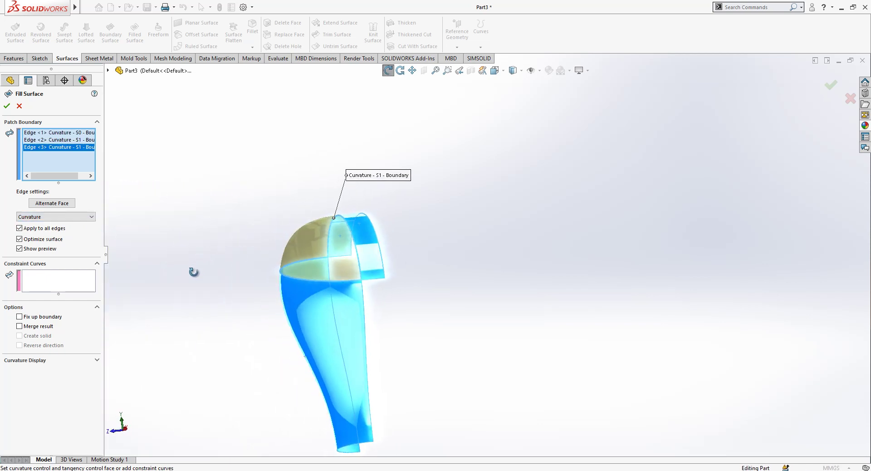
scroll(240, 258, down, 3)
middle_drag(305, 228, 350, 217)
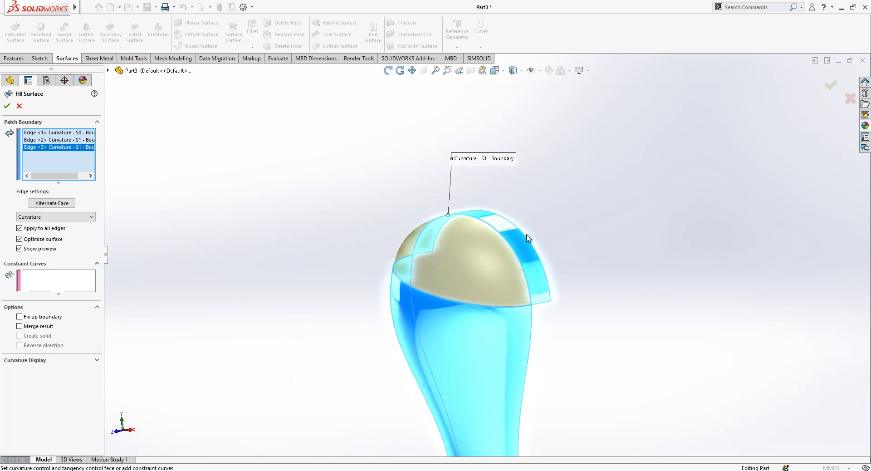
key(Return)
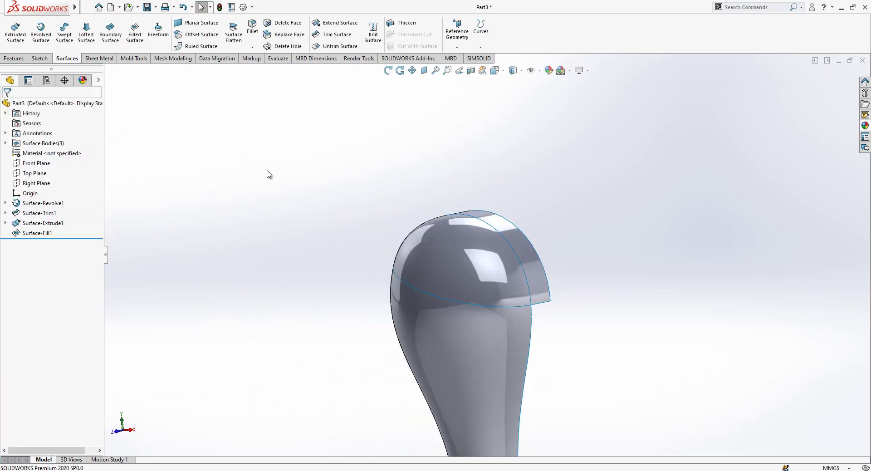
Hide the extruded surface body behind the filled dome.
click(498, 232)
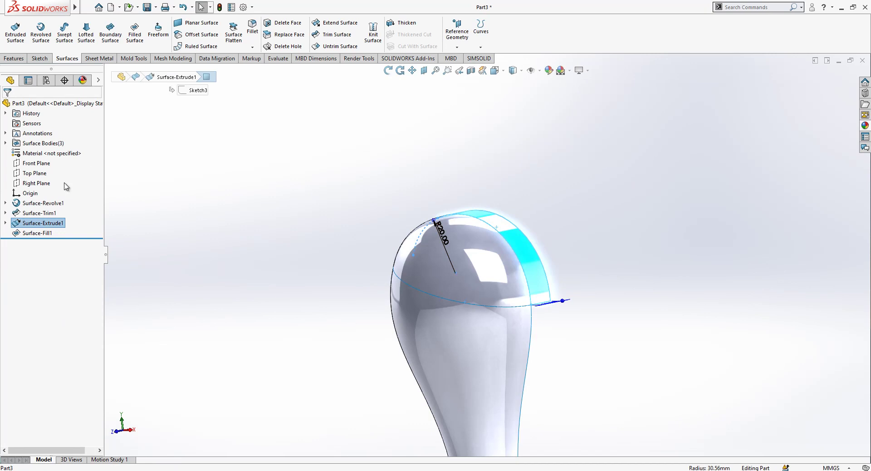
right_click(64, 223)
click(64, 207)
Mirror the trimmed body and the filled surface body about the Front Plane.
middle_drag(265, 167, 471, 313)
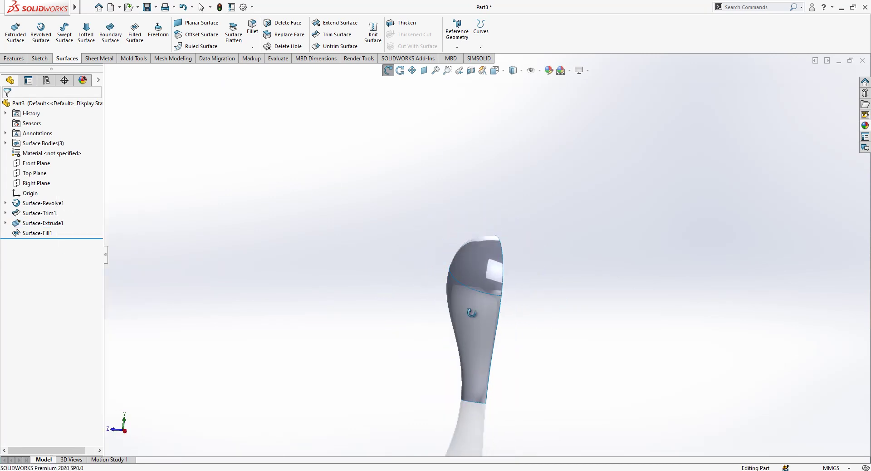
click(36, 163)
click(20, 59)
click(324, 47)
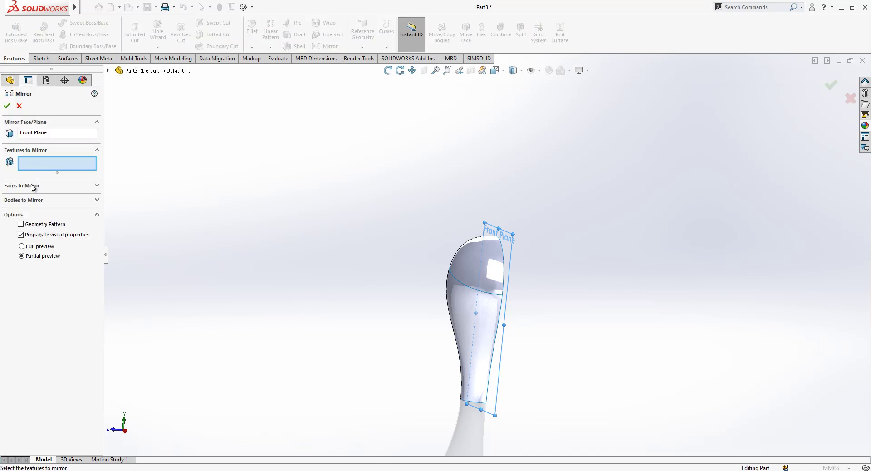
click(28, 200)
click(469, 305)
click(472, 284)
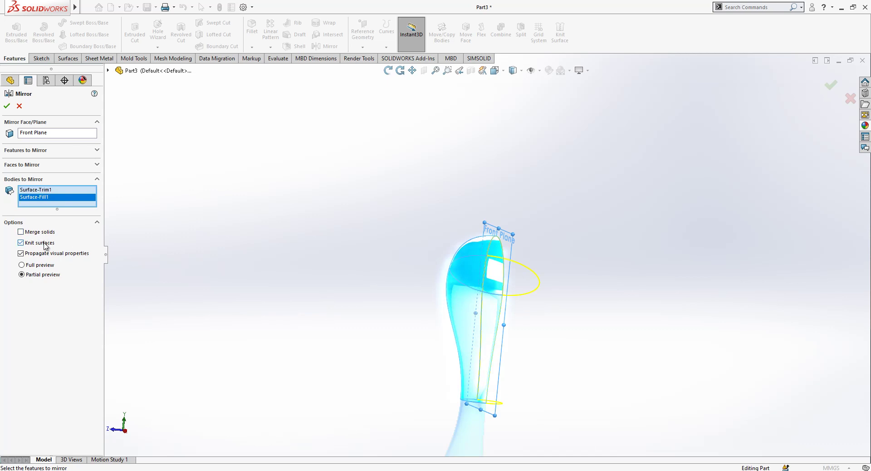
click(8, 107)
Close the knob's open lower end with a planar surface bounded by its two semicircular edges.
scroll(497, 278, up, 1)
scroll(518, 331, down, 5)
middle_drag(516, 329, 478, 297)
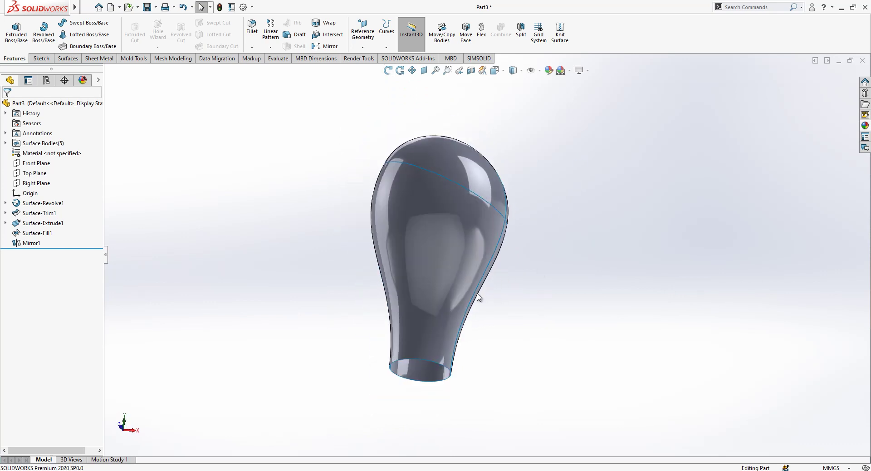
click(68, 58)
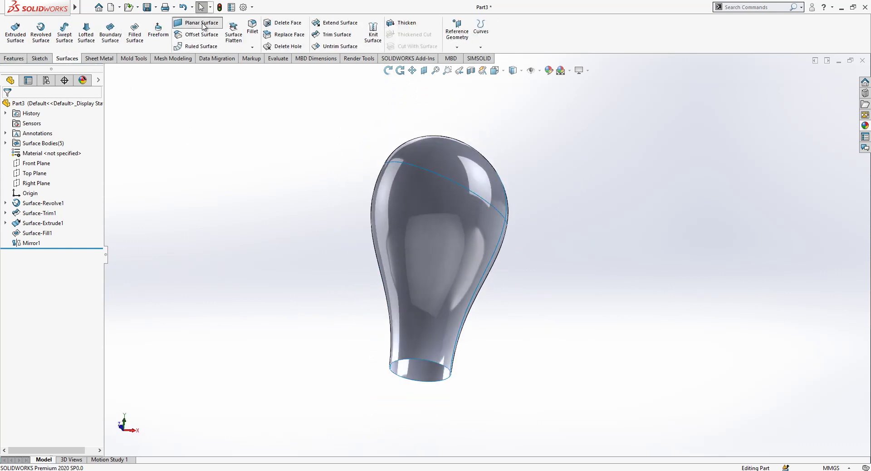
click(199, 23)
click(442, 366)
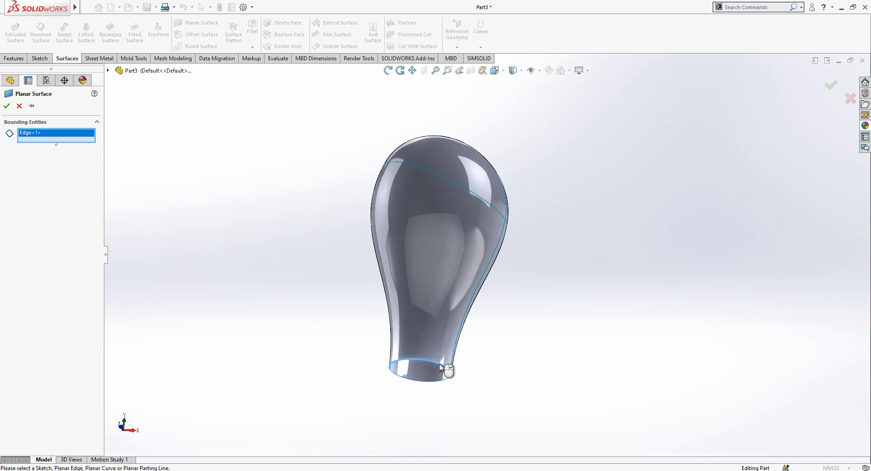
click(447, 380)
click(7, 107)
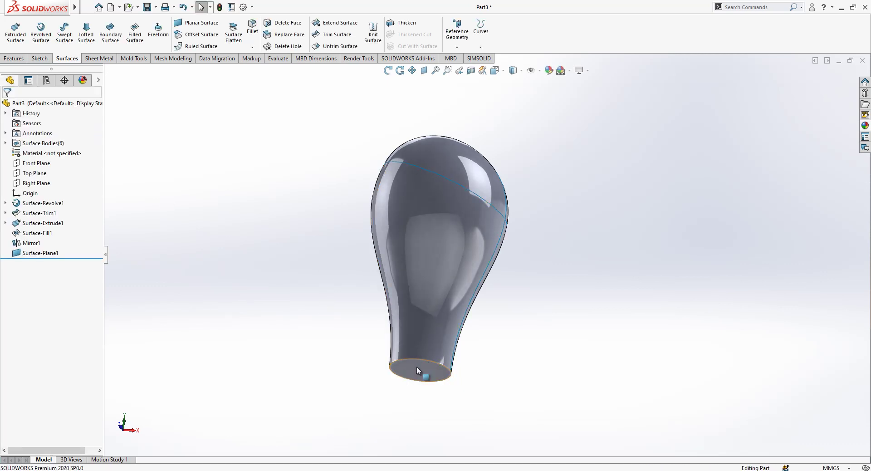
Knit all the visible knob surfaces together into one solid body.
scroll(490, 261, up, 1)
scroll(512, 210, down, 1)
middle_drag(511, 210, 508, 251)
scroll(496, 253, up, 1)
click(372, 32)
drag(590, 128, 325, 418)
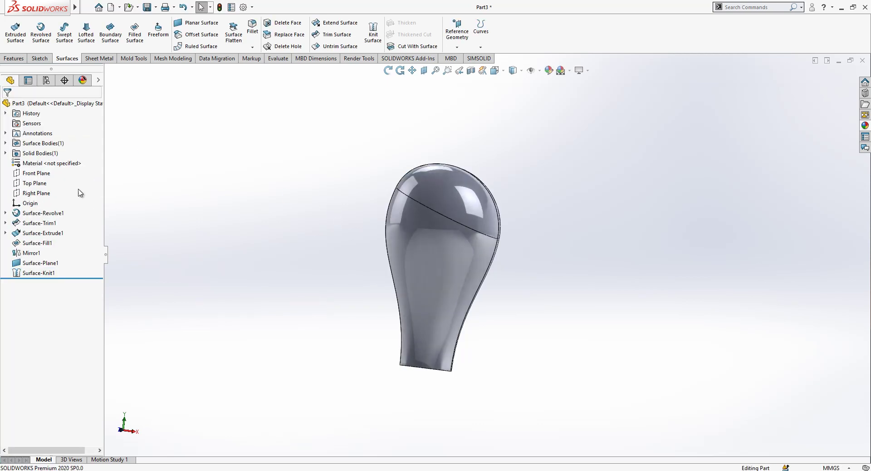
Change the solid's display style and inspect how the dome and the mirrored halves blend.
middle_drag(531, 300, 481, 263)
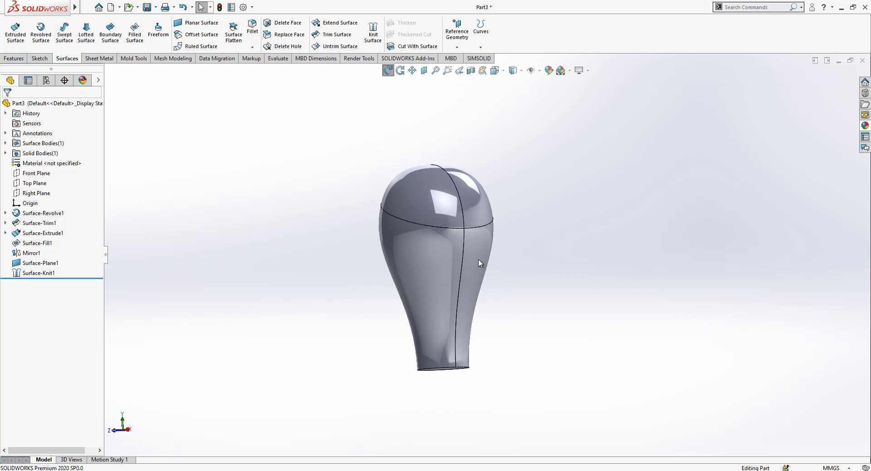
click(513, 74)
click(513, 93)
scroll(447, 218, down, 3)
mouse_move(447, 218)
middle_down()
mouse_move(500, 270)
mouse_move(548, 255)
mouse_move(388, 317)
mouse_move(472, 304)
mouse_move(481, 255)
mouse_move(487, 334)
mouse_move(511, 257)
middle_up()
Fillet the circular edge around the knob's flat base with a constant-size symmetric fillet.
scroll(481, 255, up, 2)
scroll(486, 335, up, 1)
click(476, 357)
click(252, 27)
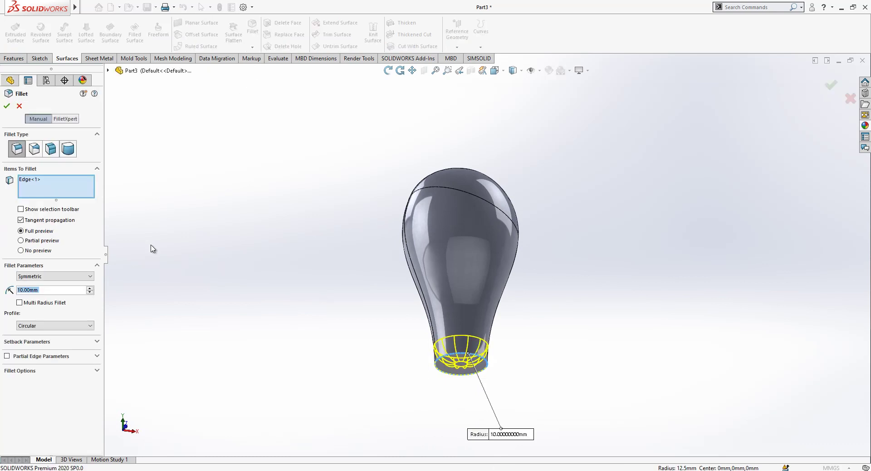
key(Return)
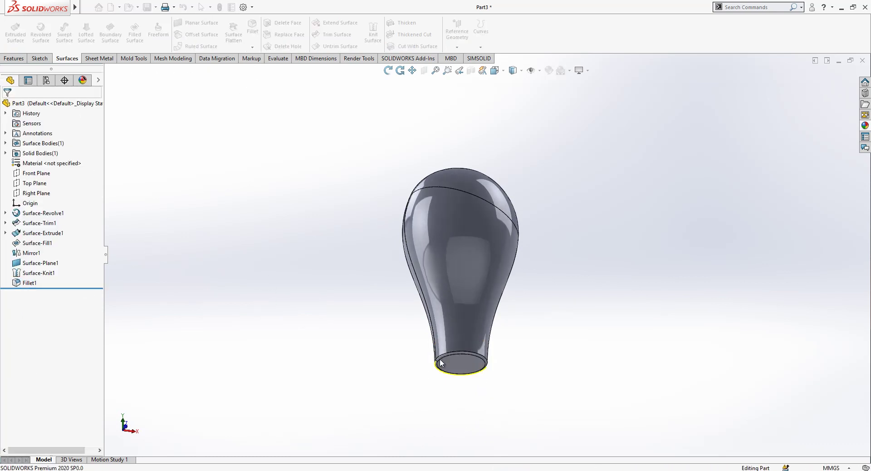
Start a sketch on the knob's flat bottom face and draw a circle about 16 mm in diameter centred on the origin.
click(463, 361)
click(500, 344)
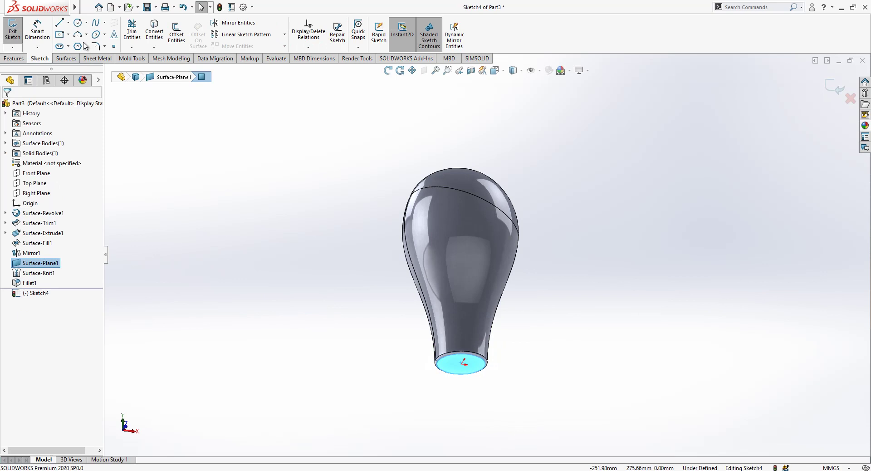
click(78, 22)
scroll(462, 365, down, 2)
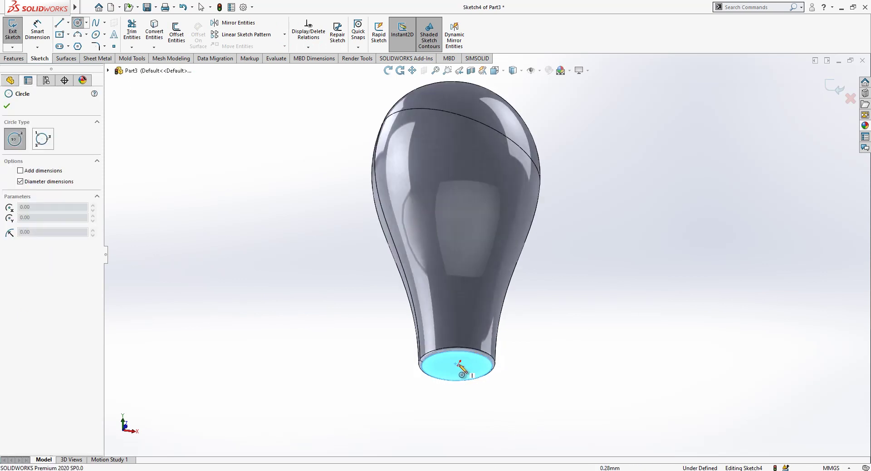
click(474, 364)
Dimension the circle's diameter to 17 mm and finish the sketch.
click(37, 32)
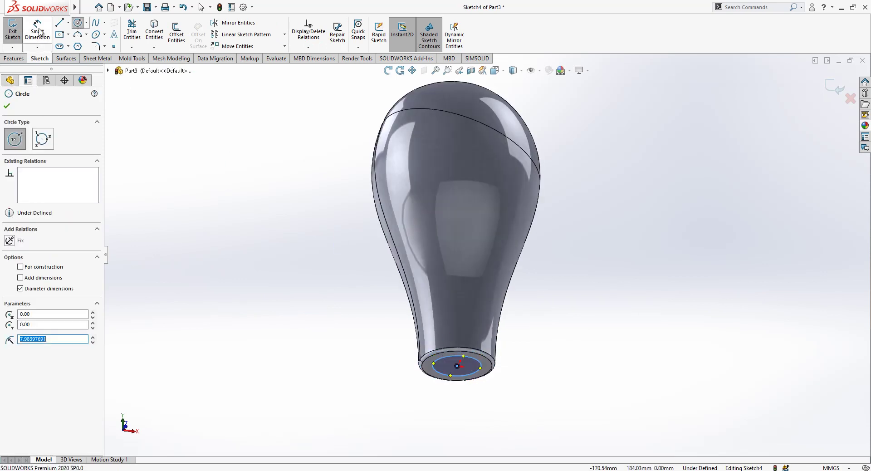
click(477, 360)
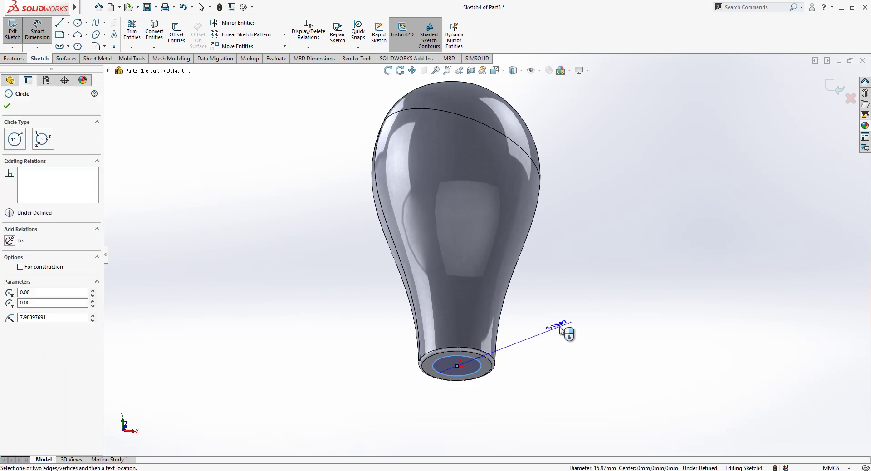
click(563, 330)
text(17)
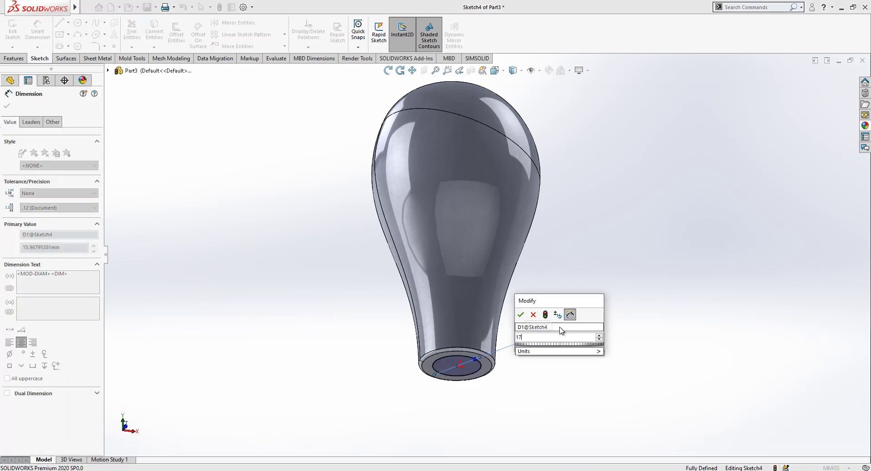
key(Return)
click(606, 287)
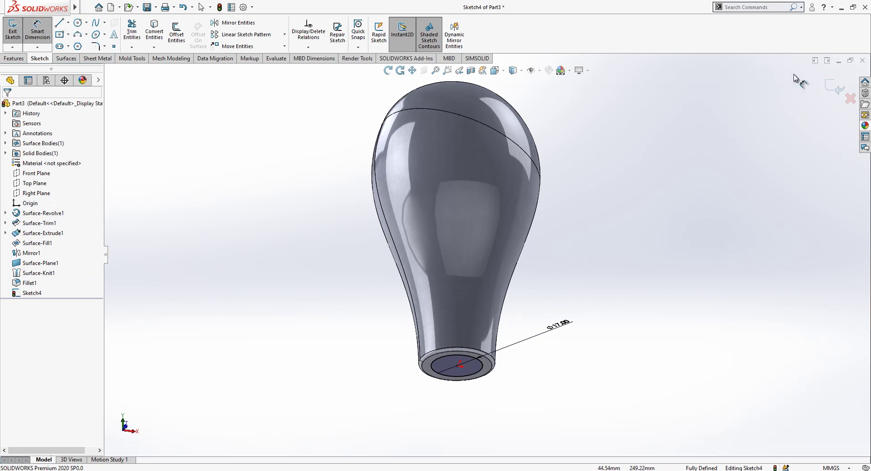
click(834, 88)
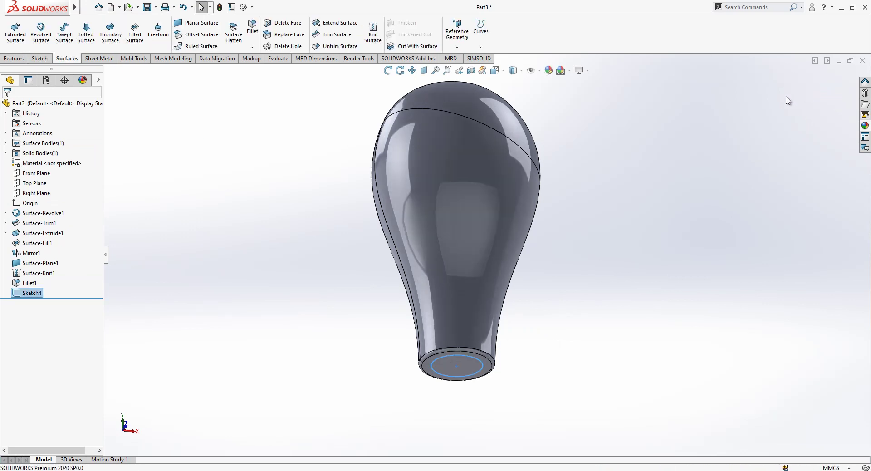
Extrude the 17 mm circle 150 mm away from the knob as a separate lever rod body.
click(14, 59)
click(15, 30)
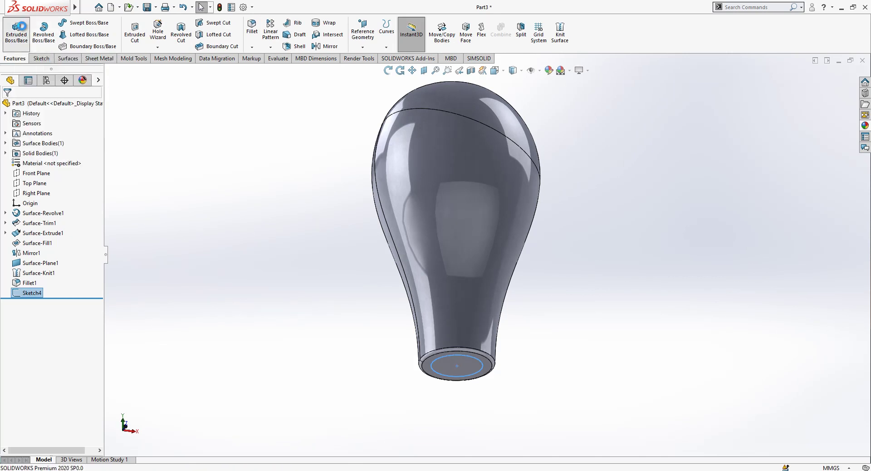
text(150)
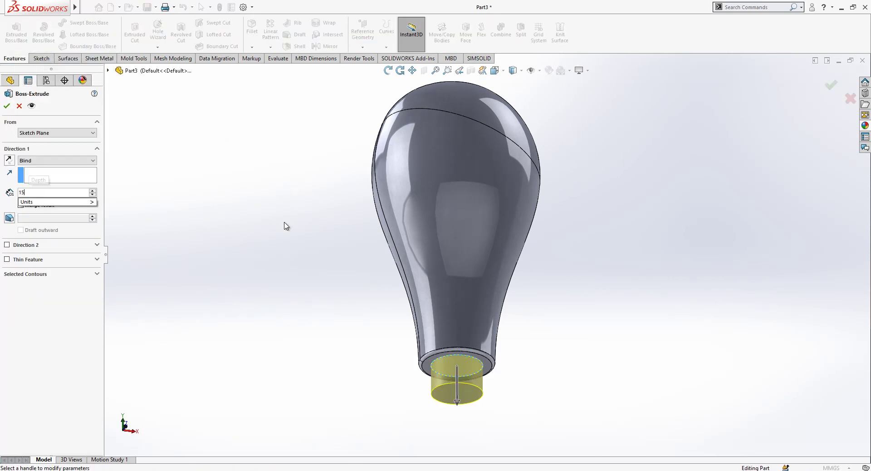
key(Return)
click(6, 106)
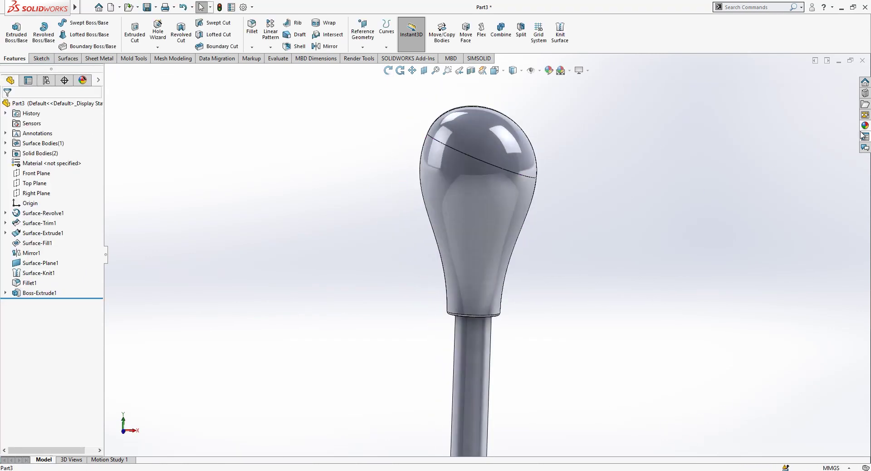
Apply the black low gloss plastic appearance to the knob body.
click(864, 127)
double_click(762, 98)
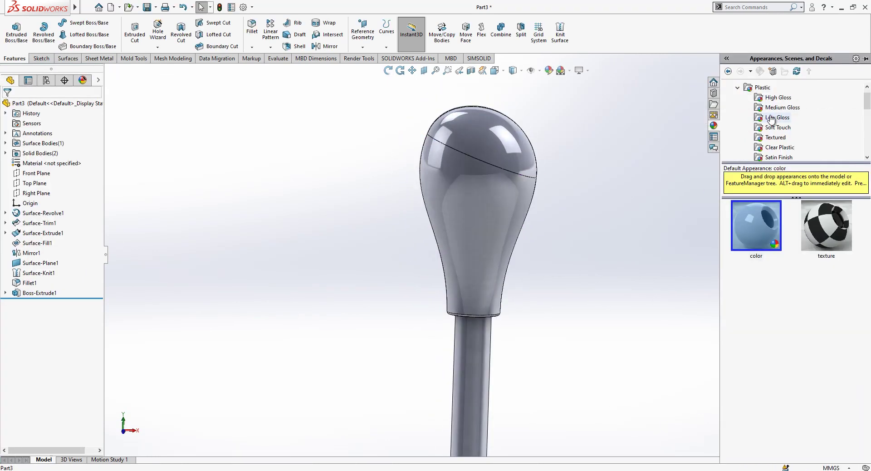
drag(829, 368, 436, 200)
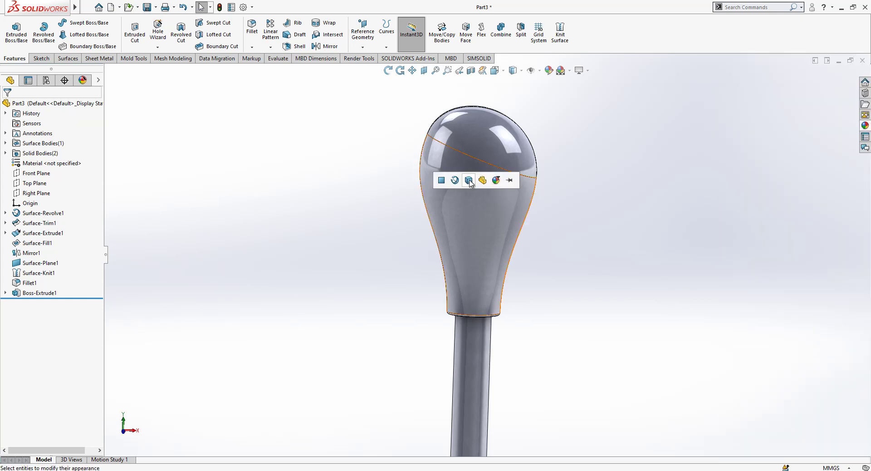
click(469, 181)
Apply a chrome metal appearance to the lever rod below the knob.
click(863, 127)
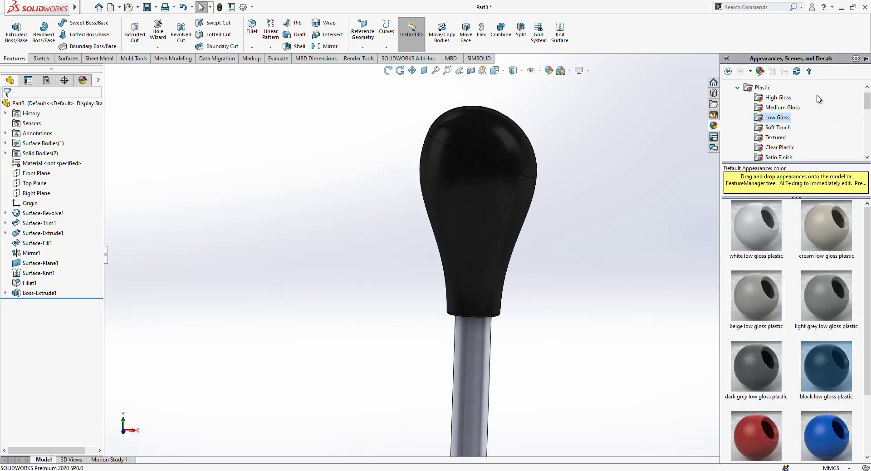
click(737, 88)
click(738, 98)
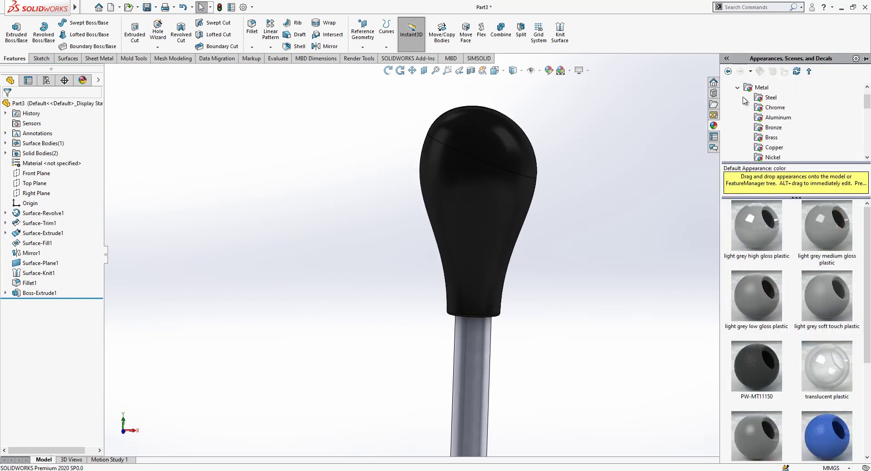
click(774, 107)
mouse_move(835, 241)
mouse_down()
mouse_move(447, 368)
mouse_move(456, 360)
mouse_up()
Change the model's display style to shaded without edges.
scroll(512, 248, up, 1)
middle_drag(503, 233, 508, 195)
scroll(522, 156, down, 1)
click(512, 70)
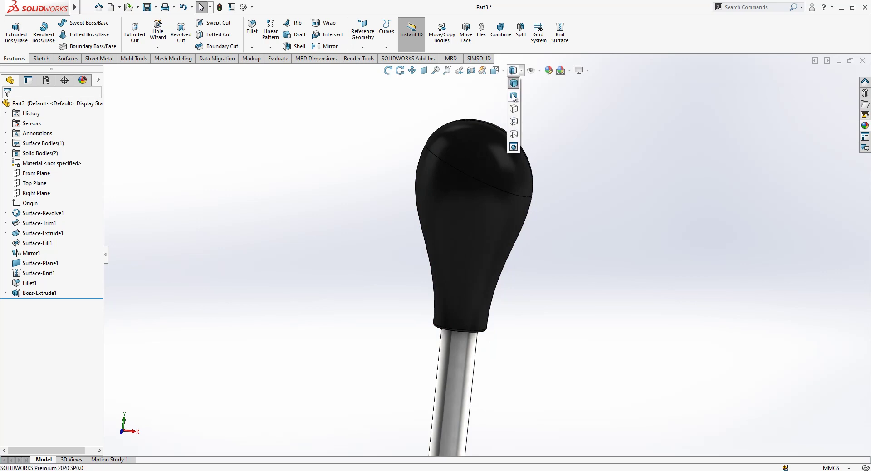
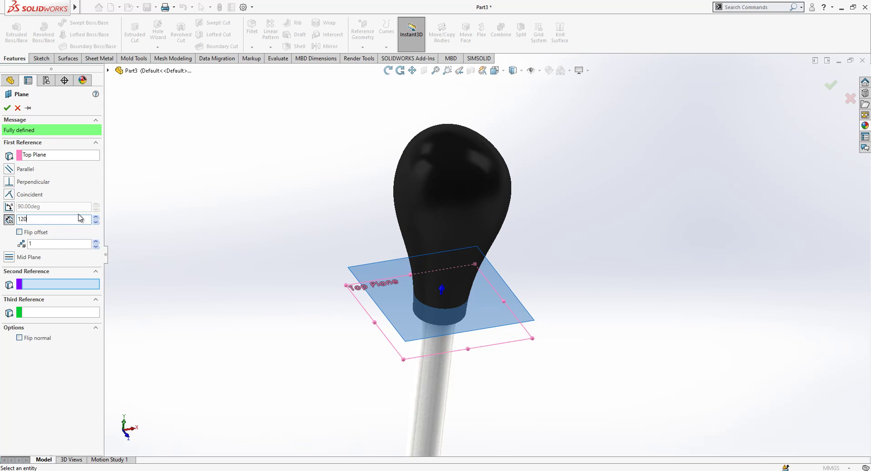
Create a plane offset 120 mm above the Top Plane and start a sketch on it, viewed from above.
key(Return)
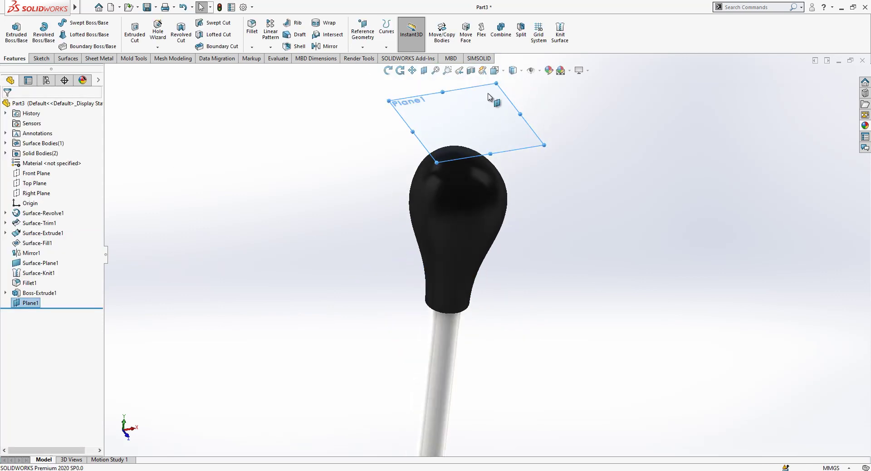
click(494, 72)
click(399, 212)
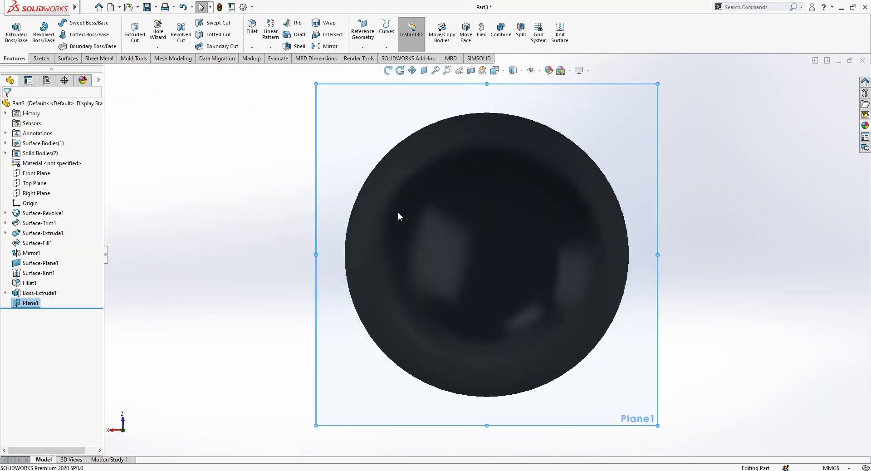
right_click(34, 305)
click(45, 274)
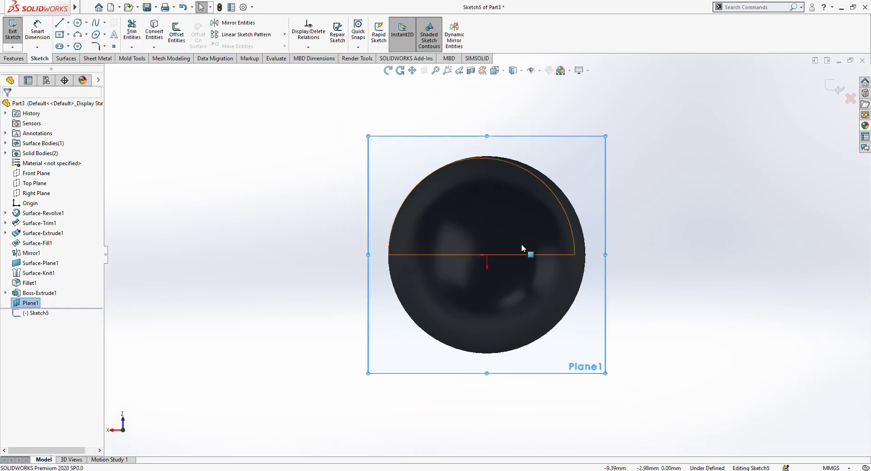
Draw a narrow upright centre rectangle about 2 mm wide and 25 mm long, centred on the origin.
scroll(523, 244, down, 1)
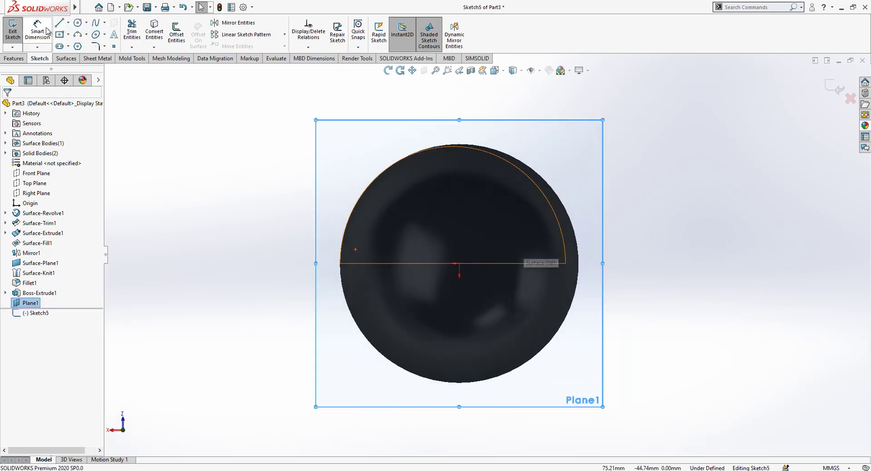
key(r)
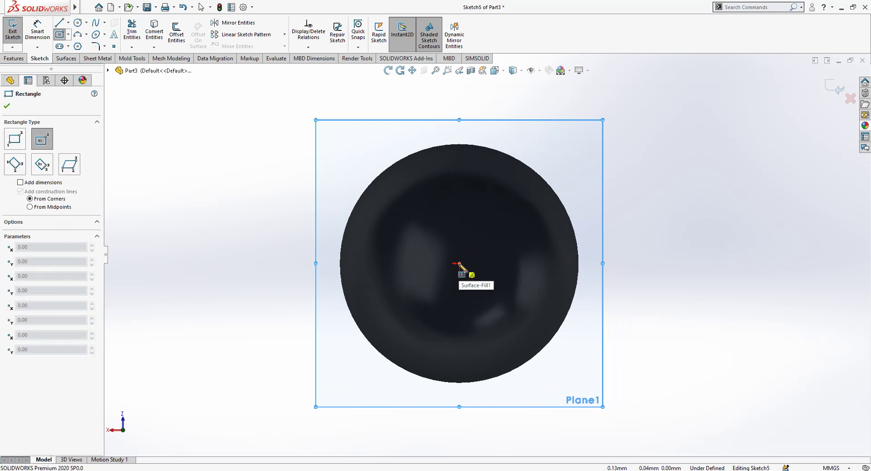
click(459, 263)
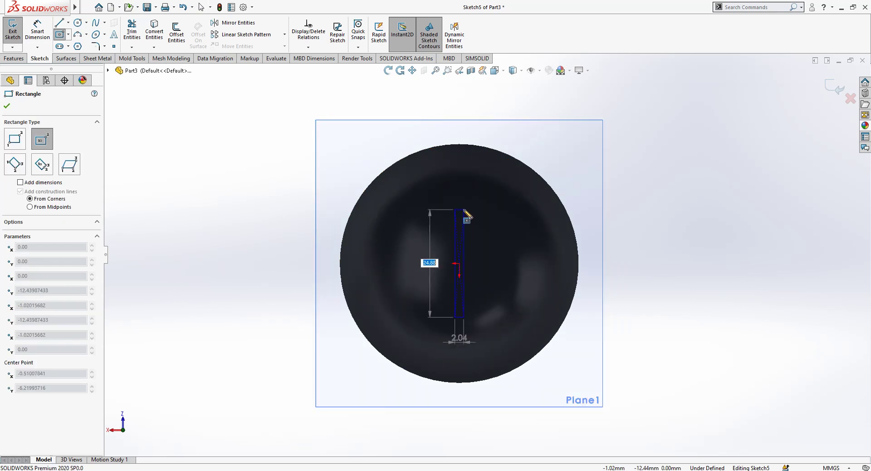
click(463, 210)
scroll(490, 240, down, 3)
scroll(472, 231, up, 2)
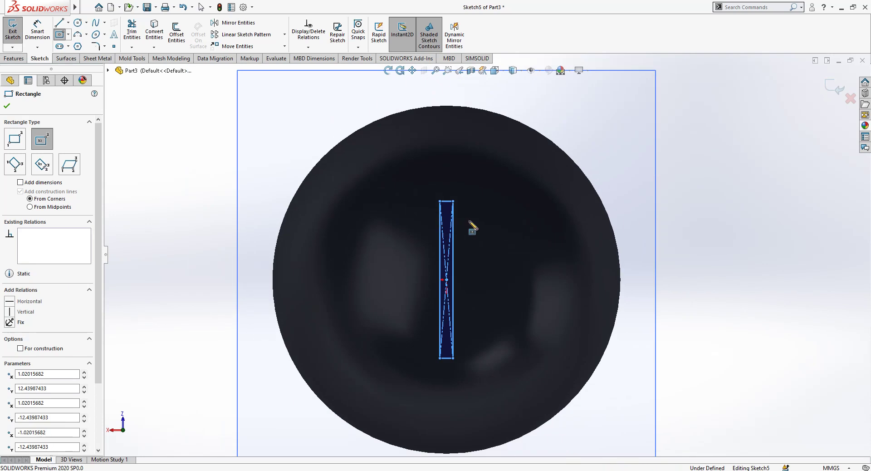
Dimension the length of the upright bar to 25 mm.
key(Escape)
key(d)
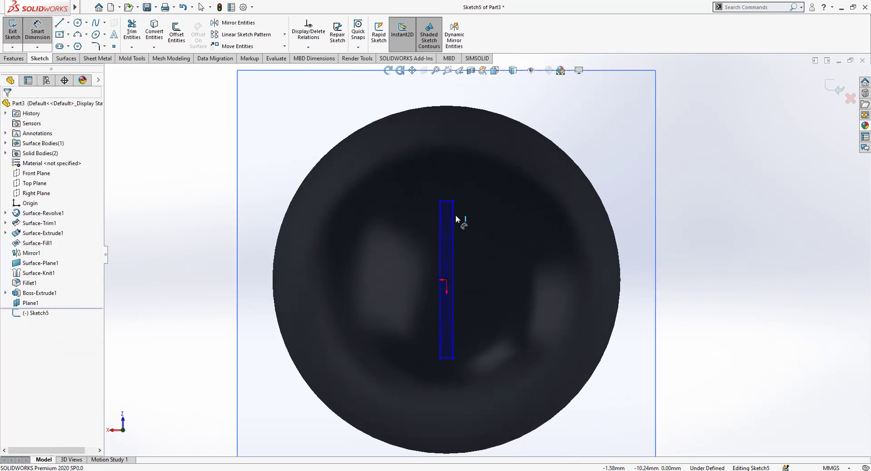
click(480, 237)
text(25)
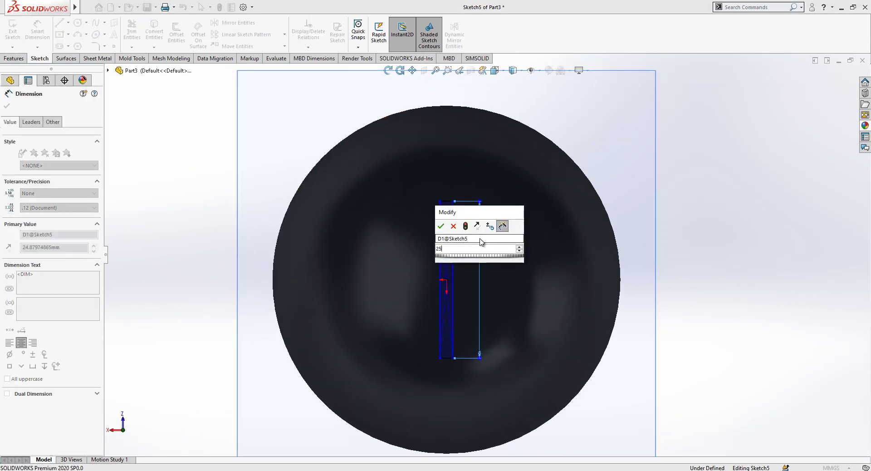
key(Return)
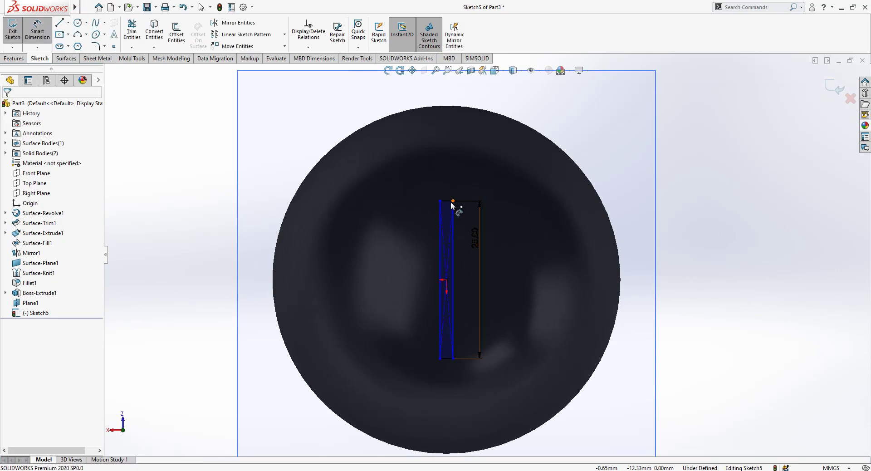
Dimension the width of the upright bar to 1.5 mm.
click(452, 201)
click(440, 200)
click(472, 142)
text(1.)
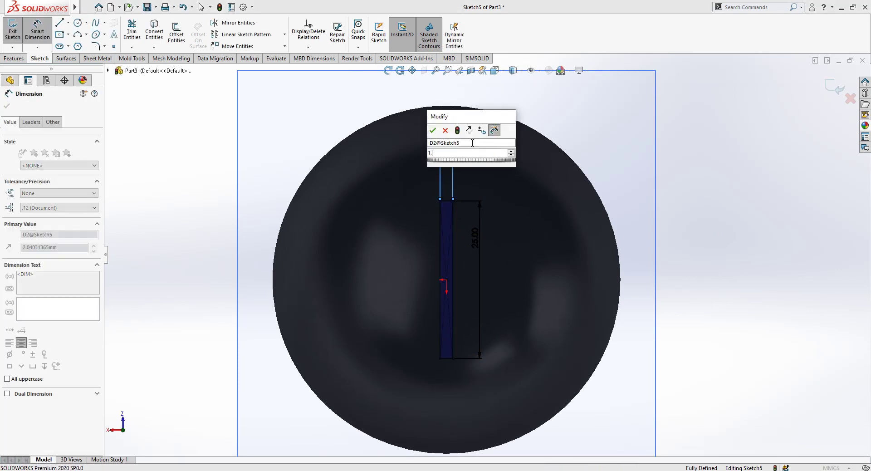
text(5)
key(Return)
scroll(527, 204, down, 3)
key(Escape)
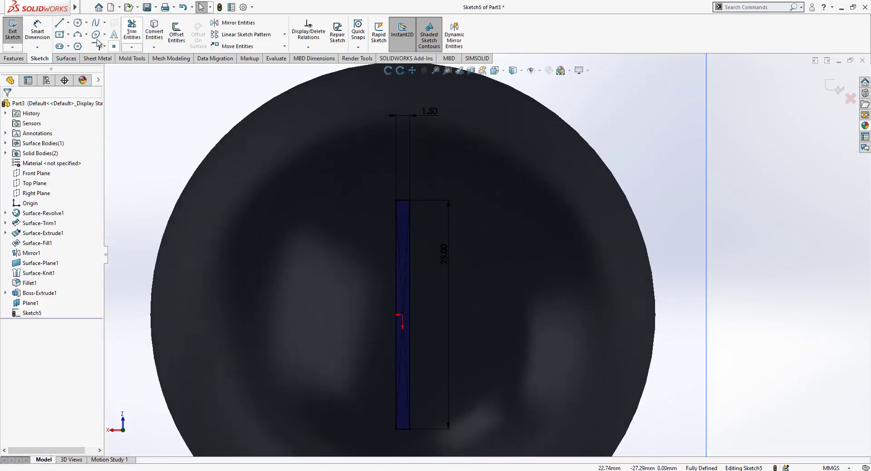
Draw three horizontal centre rectangles about 10 mm wide across the bar, centred on its upper end, the origin and its lower end.
click(60, 34)
click(403, 200)
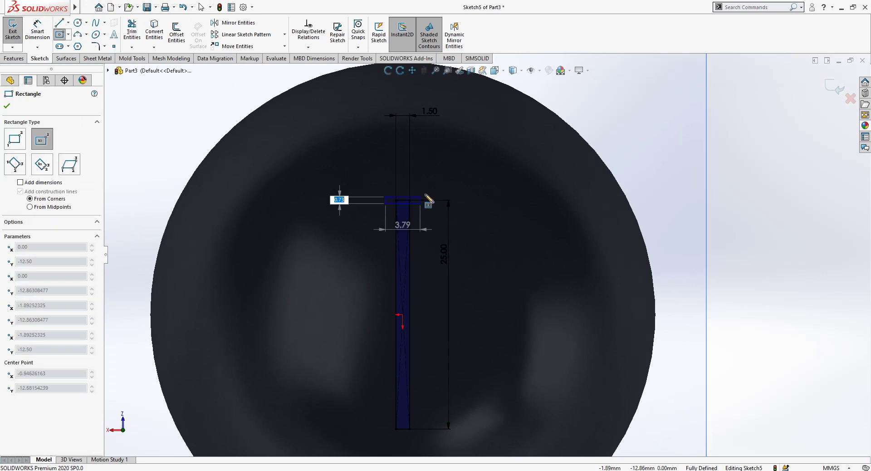
click(450, 192)
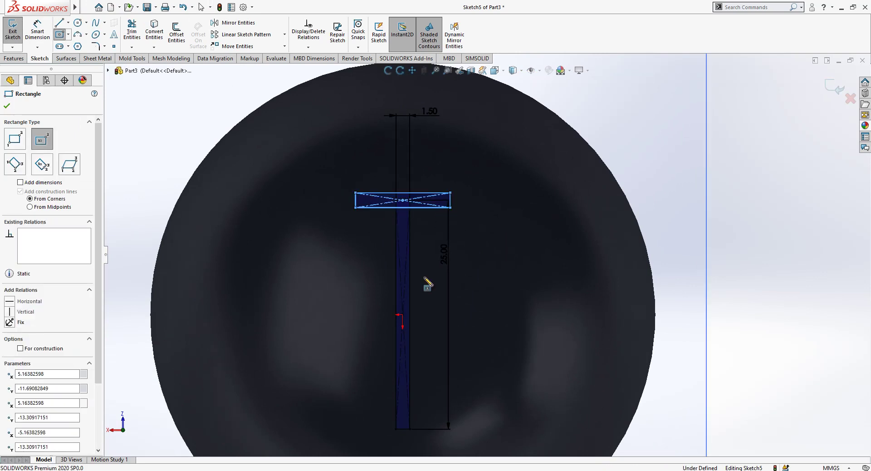
click(403, 314)
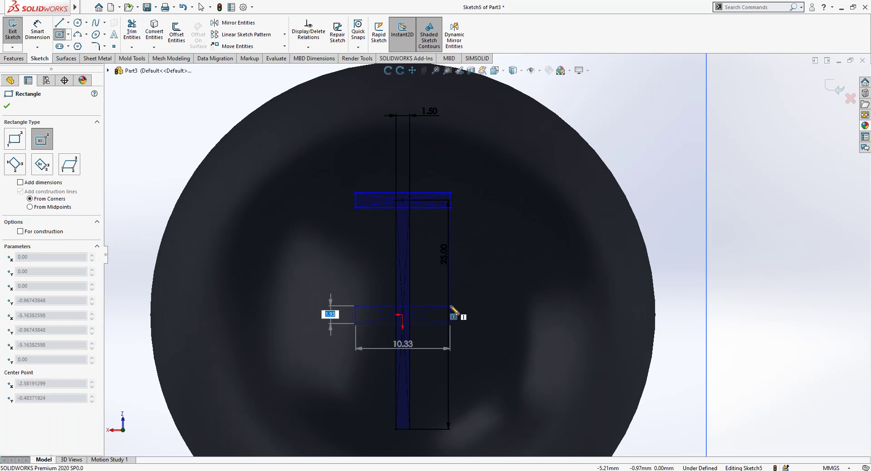
click(451, 306)
click(403, 429)
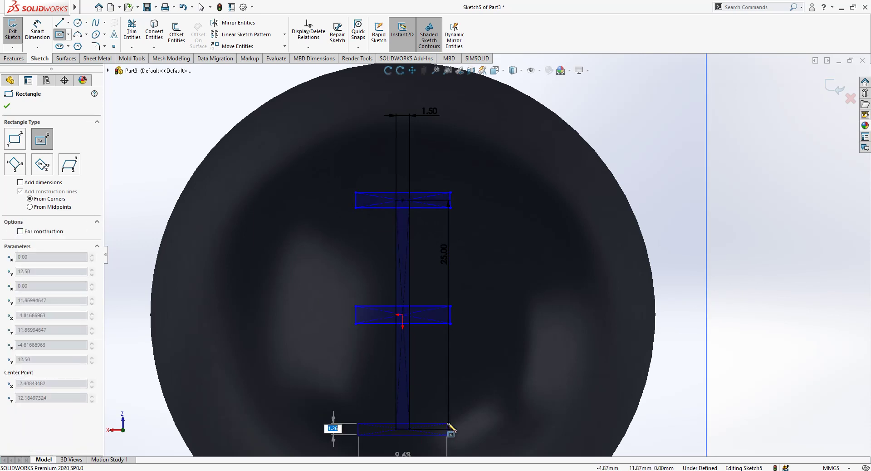
click(451, 423)
key(Escape)
click(451, 429)
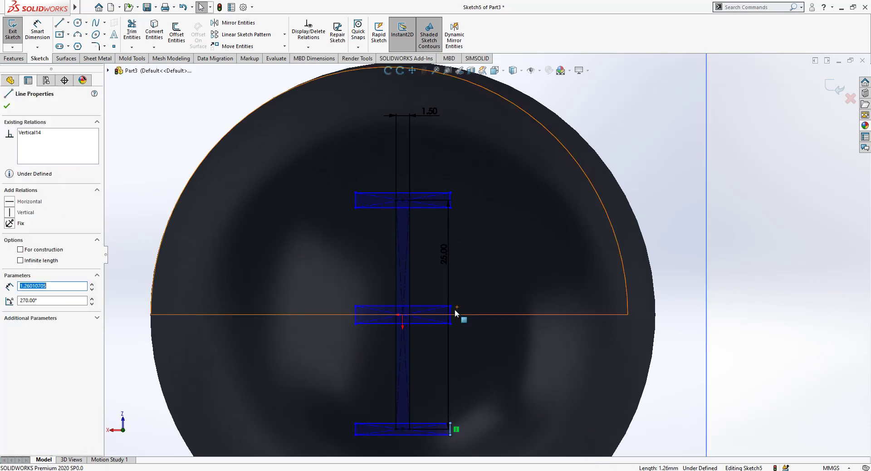
ctrl+click(451, 315)
ctrl+click(450, 200)
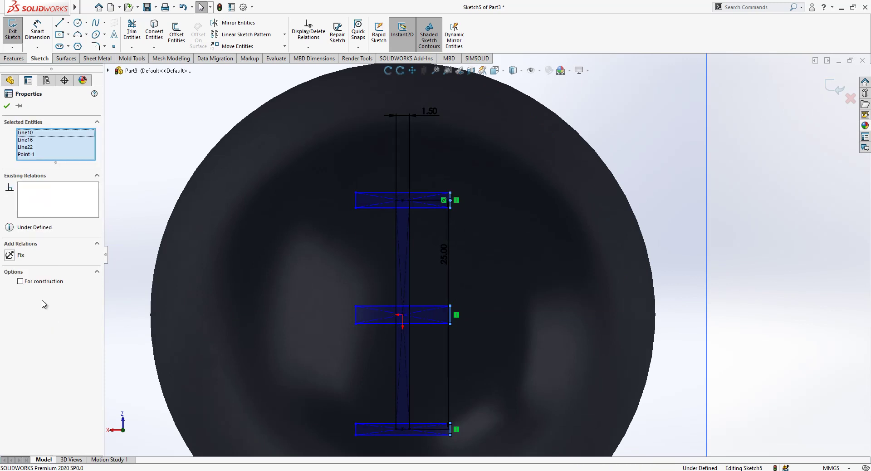
key(Escape)
Make the long edges of the three crossbars equal in length.
click(371, 193)
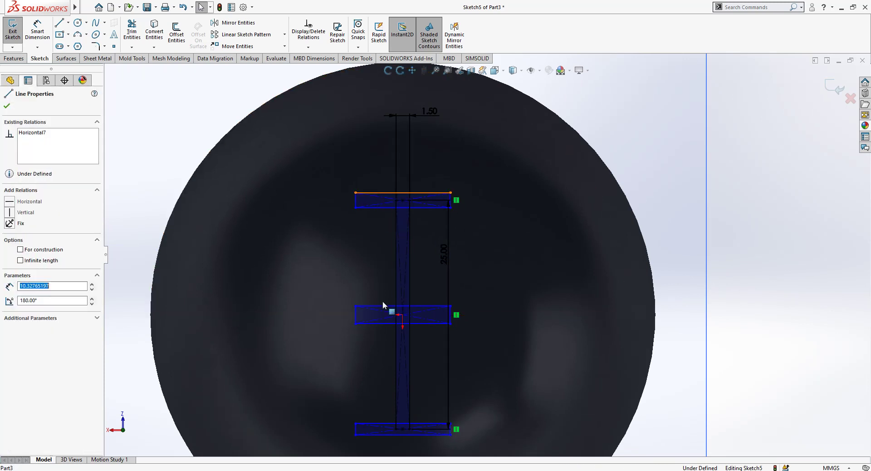
ctrl+click(381, 305)
ctrl+click(378, 427)
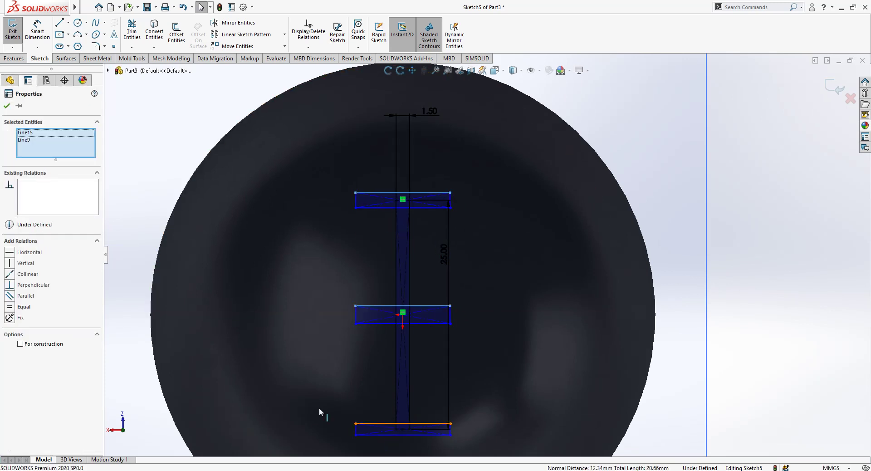
scroll(482, 278, up, 2)
key(Escape)
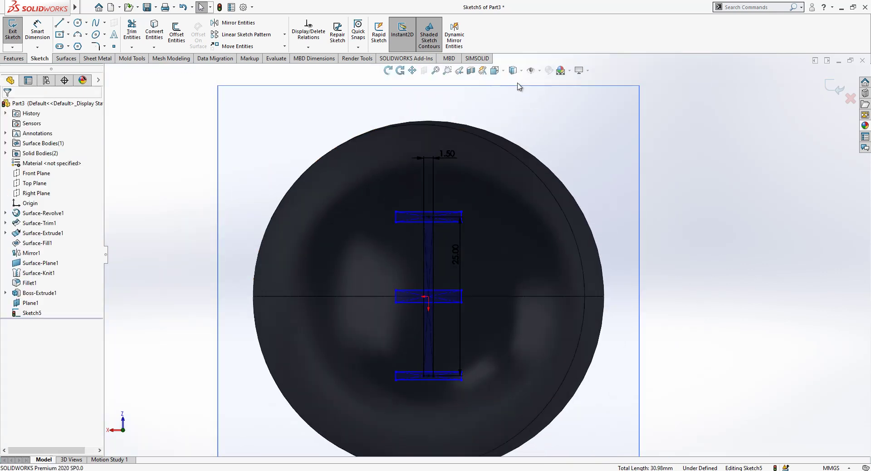
click(462, 218)
scroll(473, 292, down, 2)
ctrl+click(461, 290)
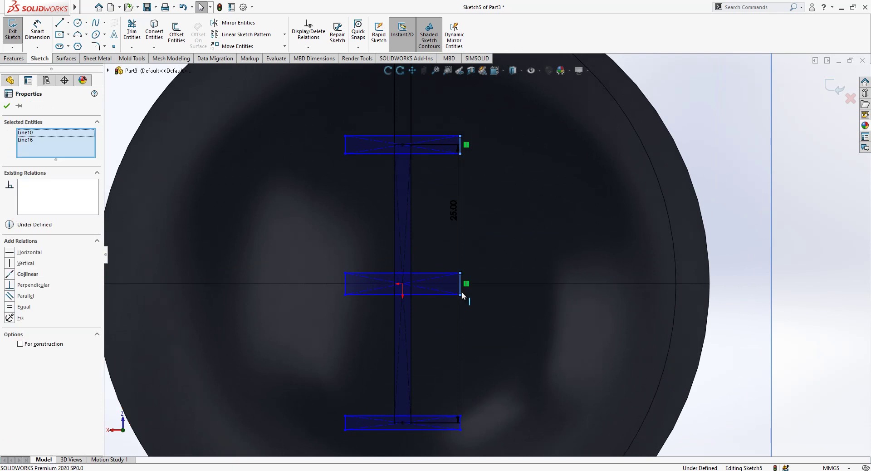
ctrl+click(460, 431)
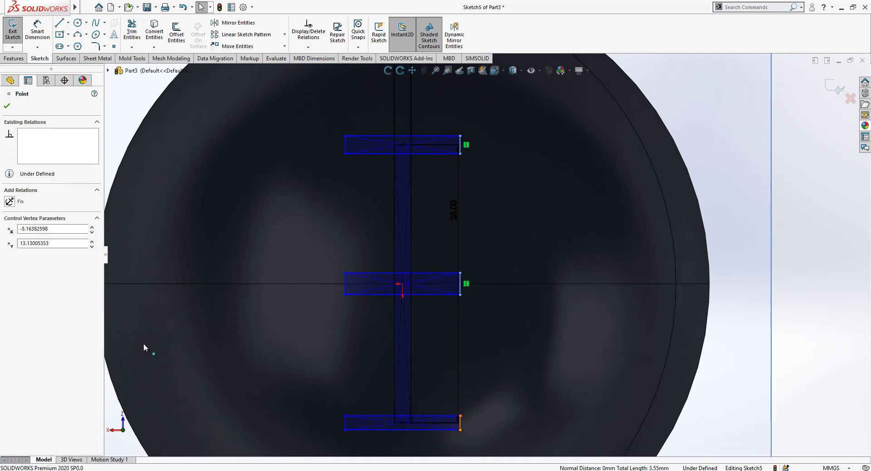
key(Escape)
Make the short end edges of the three crossbars equal so that all have the same thickness.
click(346, 282)
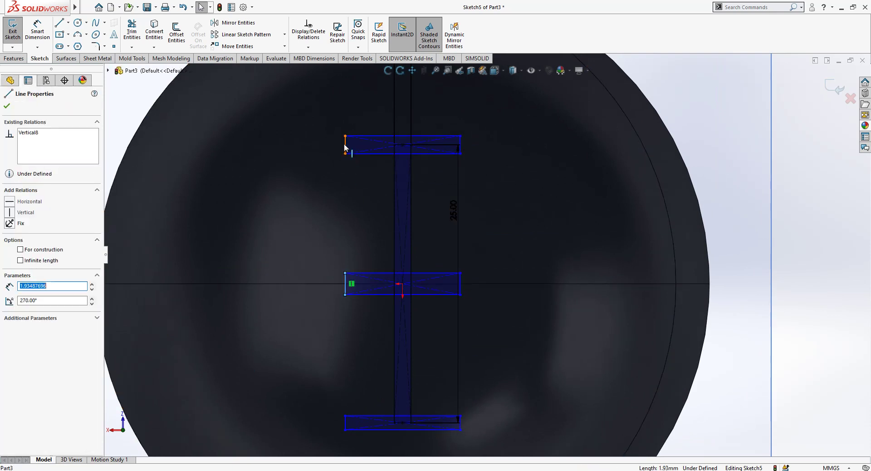
ctrl+click(345, 147)
click(21, 309)
click(355, 365)
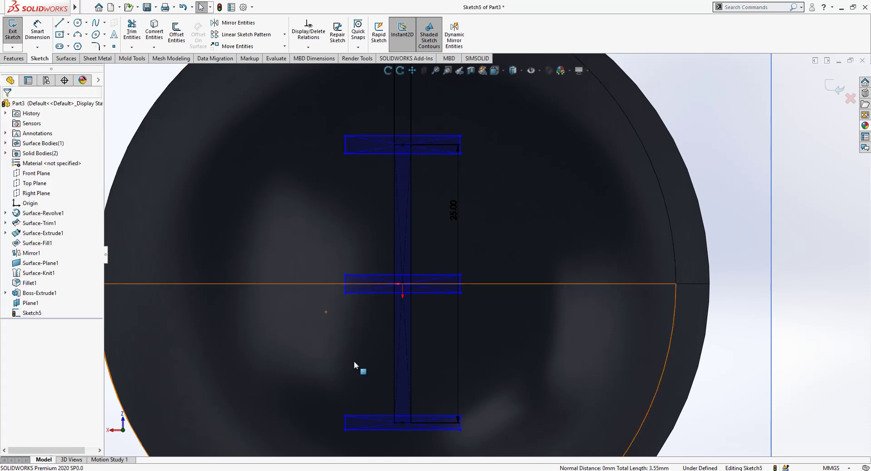
click(346, 285)
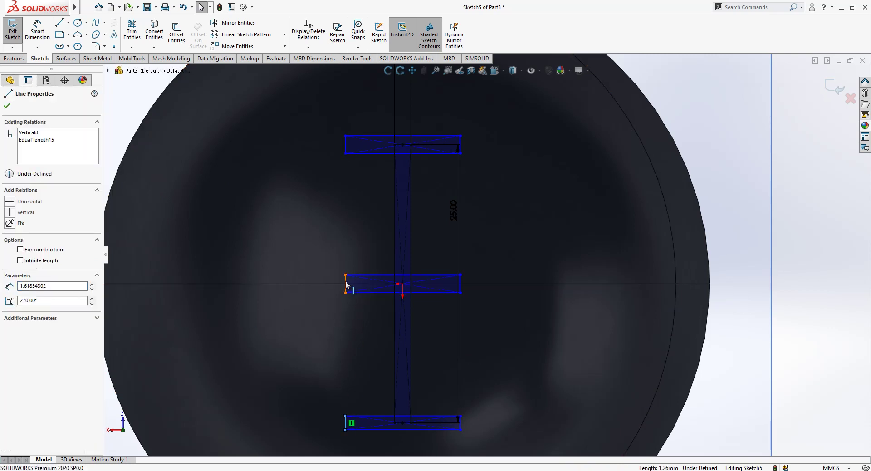
ctrl+click(338, 283)
click(27, 310)
Make the crossbars' thickness equal to the width of the upright bar.
scroll(445, 113, up, 2)
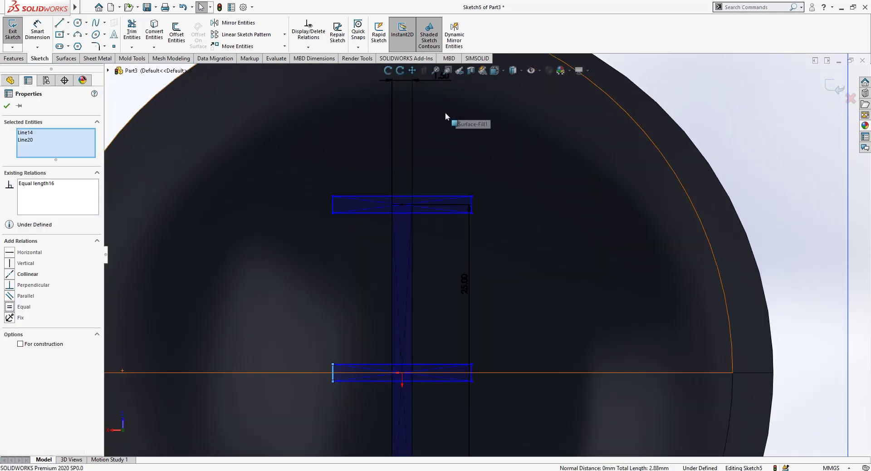
ctrl+click(409, 205)
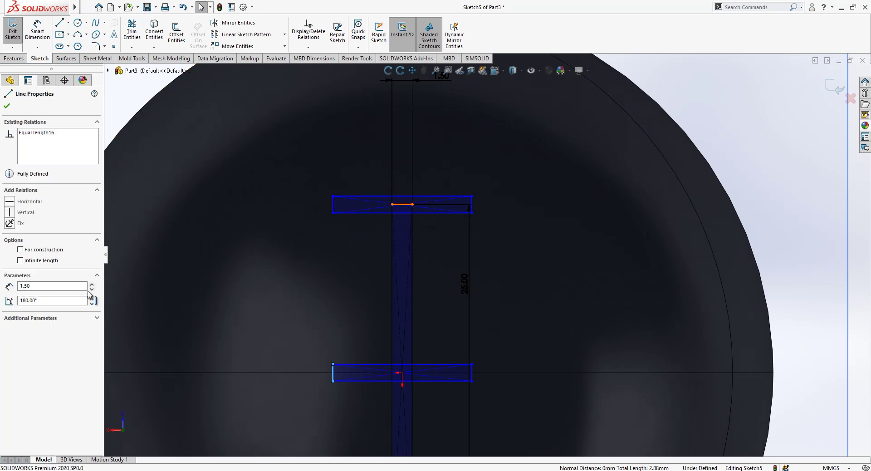
click(199, 270)
scroll(457, 239, down, 3)
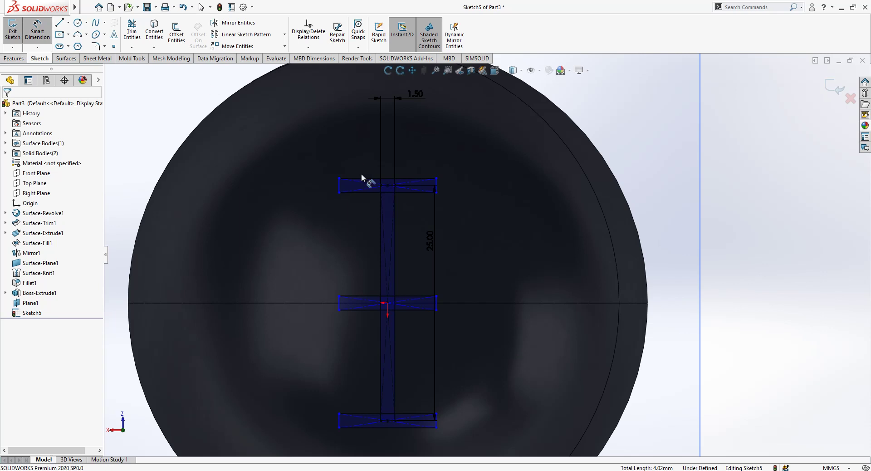
Dimension the crossbar length to 9 mm.
click(365, 163)
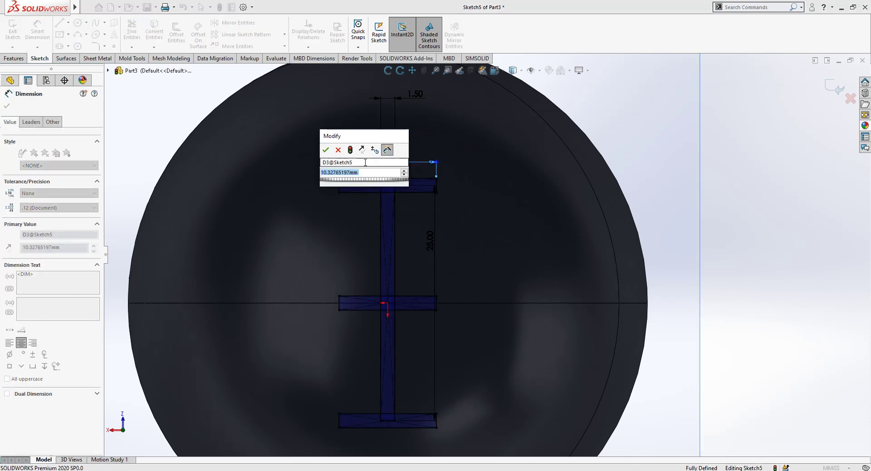
key(Return)
scroll(381, 168, up, 4)
key(Escape)
Start an extruded cut from the shift-pattern sketch, replacing the whole-sketch contour with the regions of the far crossbar and the adjoining half of the long bar.
middle_drag(573, 242, 517, 140)
scroll(443, 126, up, 3)
scroll(412, 97, down, 3)
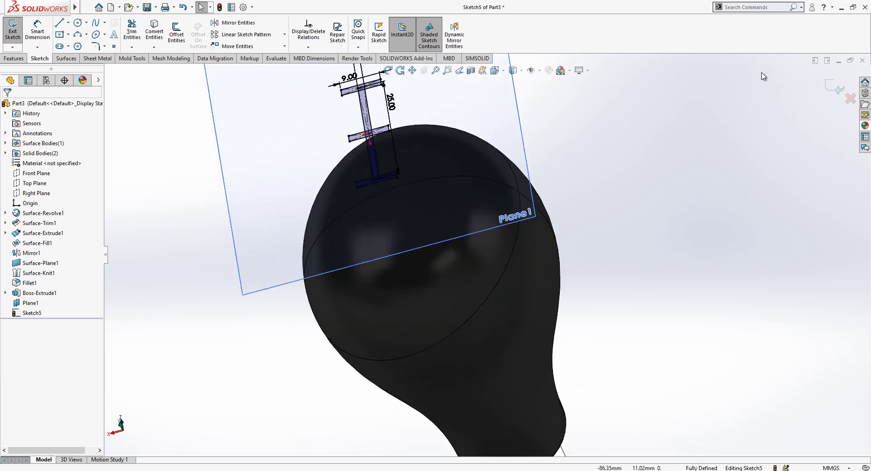
scroll(438, 131, up, 1)
mouse_move(438, 131)
middle_down()
mouse_move(431, 149)
mouse_move(453, 130)
mouse_move(505, 126)
middle_up()
scroll(504, 126, down, 1)
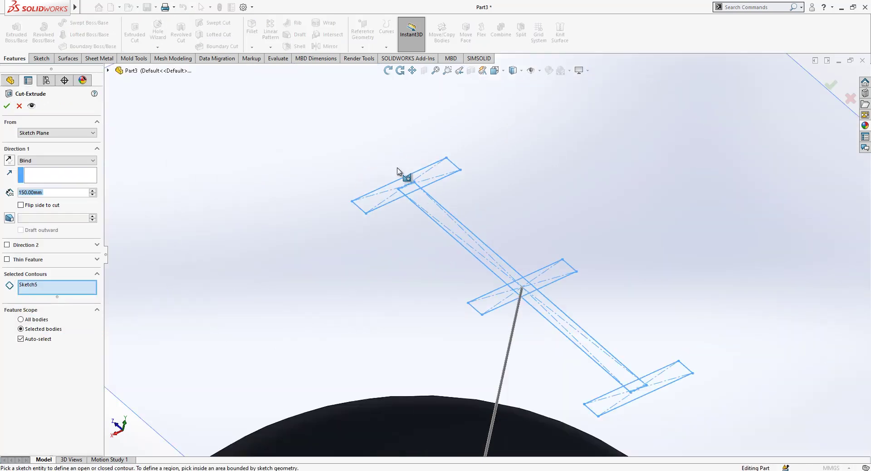
right_click(54, 287)
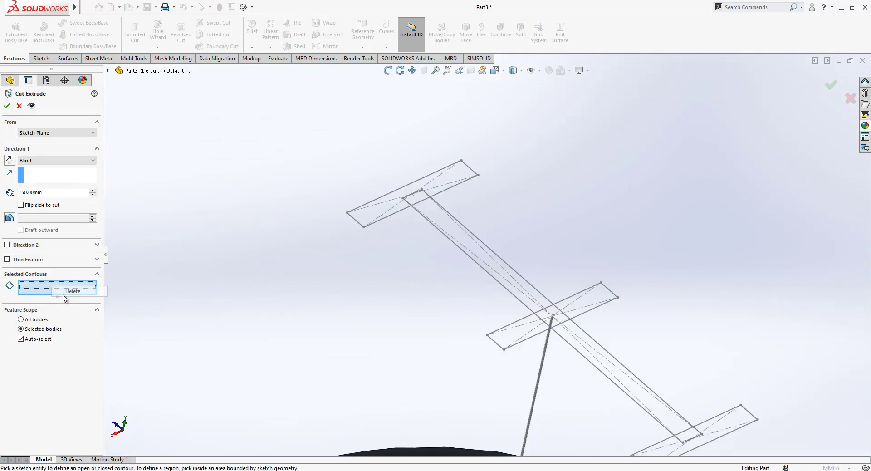
click(373, 210)
scroll(404, 196, down, 4)
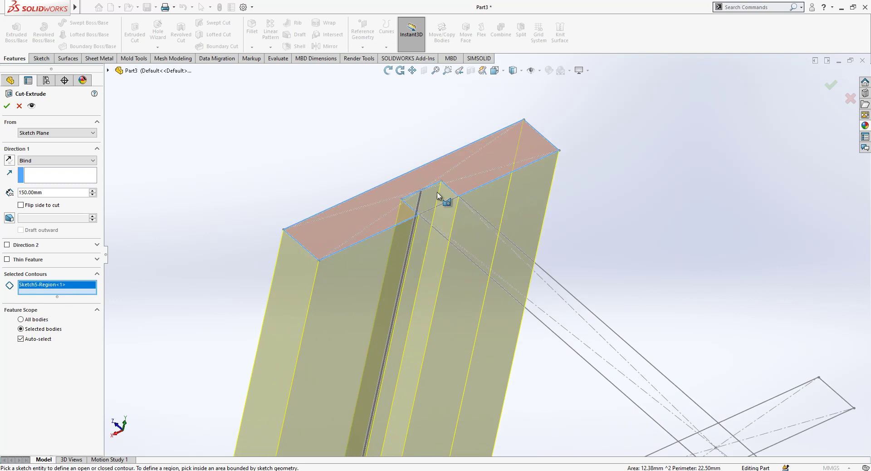
click(453, 216)
scroll(458, 223, up, 5)
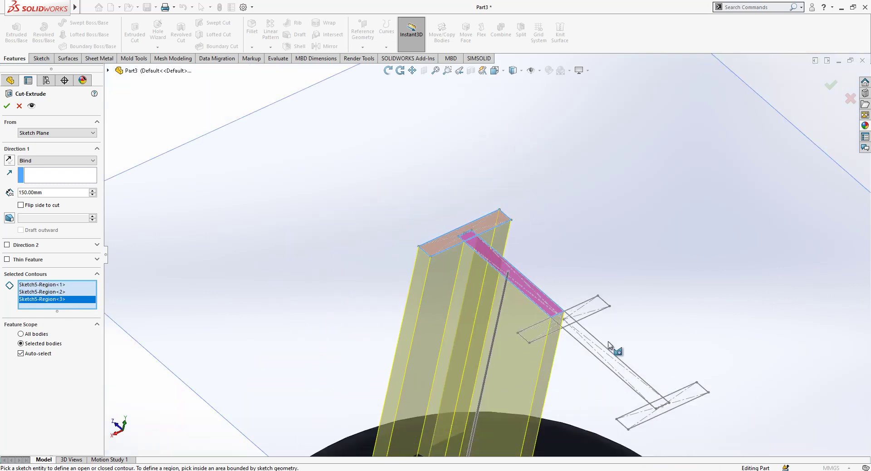
Add all regions of the middle crossbar to the cut's contours.
scroll(612, 350, down, 5)
click(529, 248)
click(529, 248)
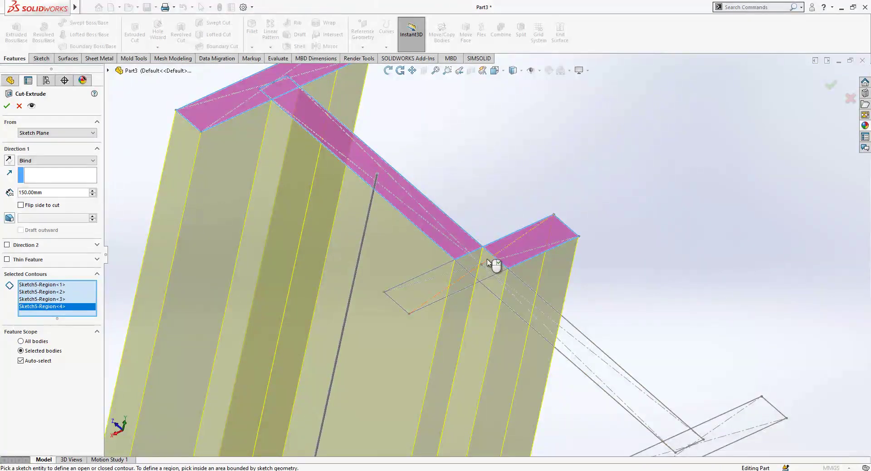
click(488, 262)
click(447, 273)
scroll(449, 271, down, 2)
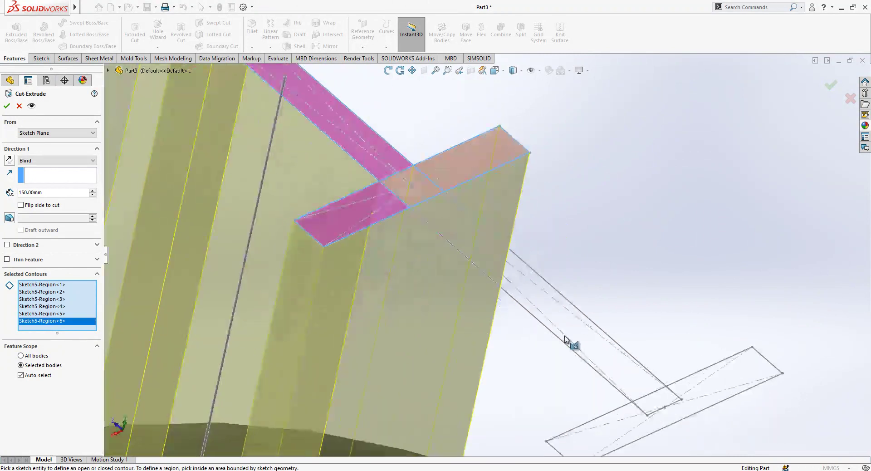
Add the remaining half of the long bar and the near crossbar's regions to the cut's contours.
click(568, 330)
scroll(651, 352, up, 2)
scroll(660, 322, down, 4)
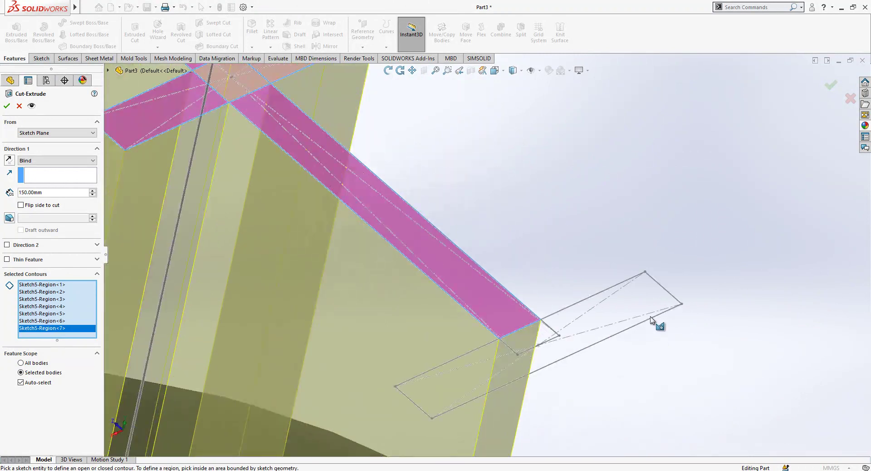
click(633, 307)
click(535, 336)
scroll(522, 299, up, 5)
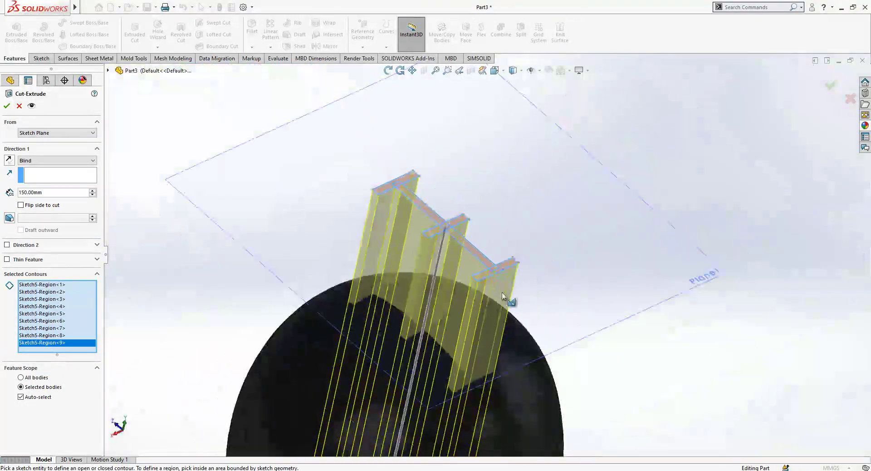
Set the cut to end at Offset From Surface, using the knob's top face as reference with Translate surface enabled.
click(37, 161)
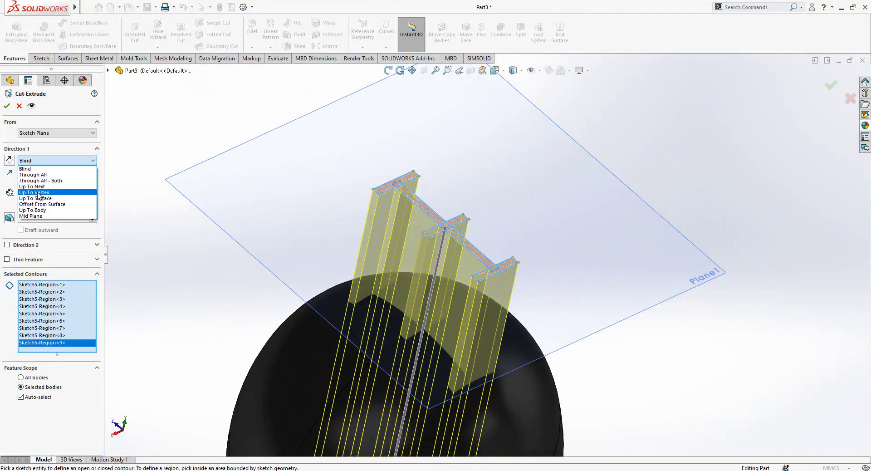
click(38, 204)
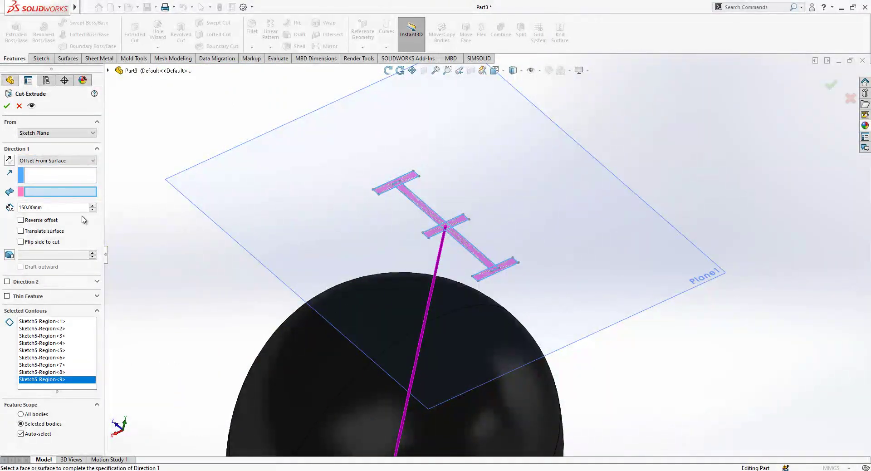
click(394, 309)
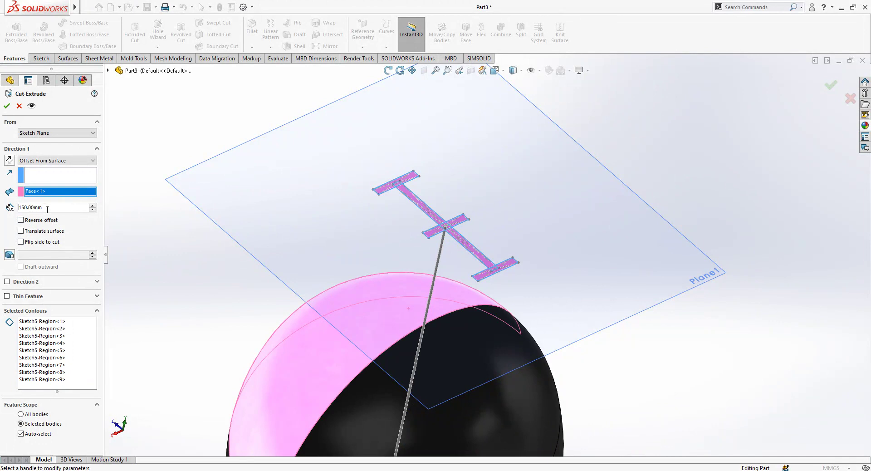
click(51, 233)
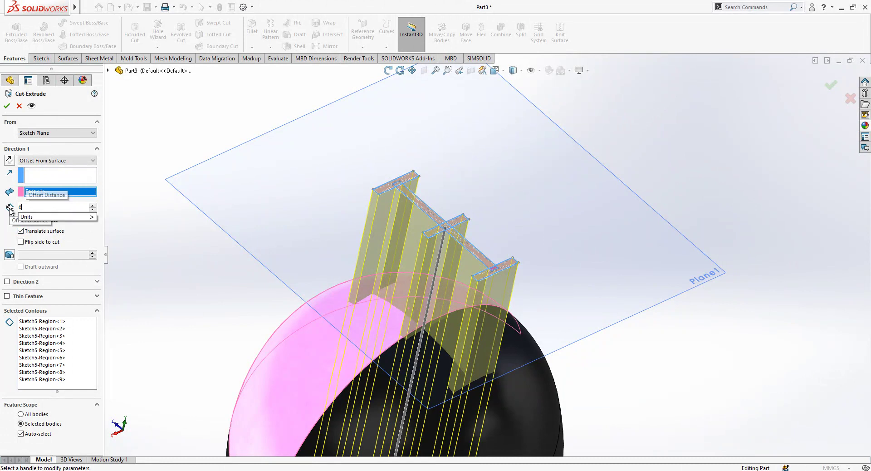
Set the offset distance to 0.5 mm with Reverse offset enabled and complete the cut.
text(0.5)
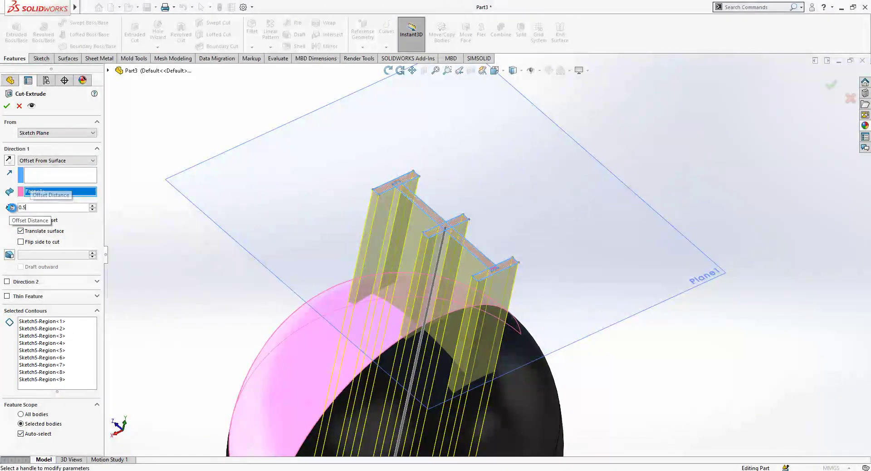
key(Return)
middle_drag(408, 327, 535, 277)
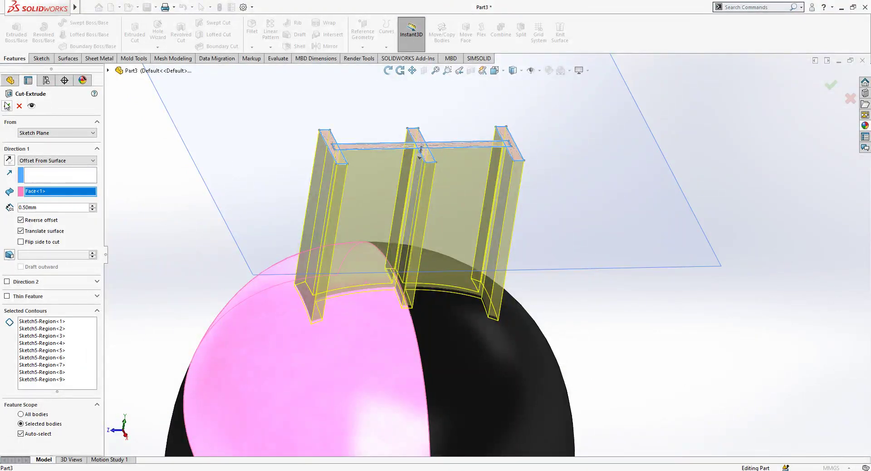
key(Return)
Apply a white colour (RGB 255, 255, 255) to the whole shift-pattern cut feature.
middle_drag(440, 279, 476, 322)
click(791, 319)
scroll(424, 283, down, 5)
right_click(382, 275)
click(380, 275)
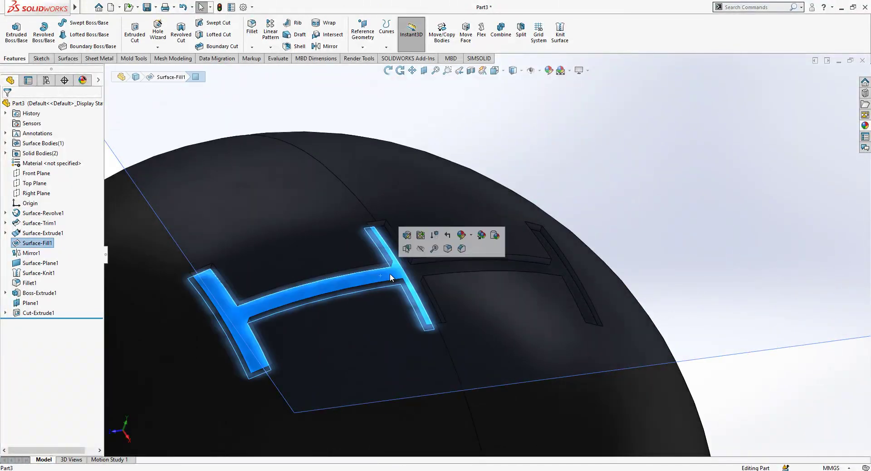
click(32, 312)
right_click(32, 313)
click(95, 286)
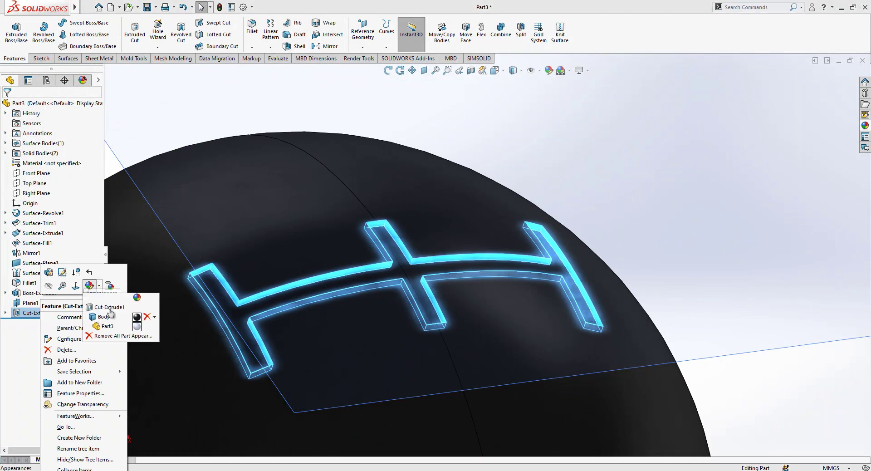
click(121, 308)
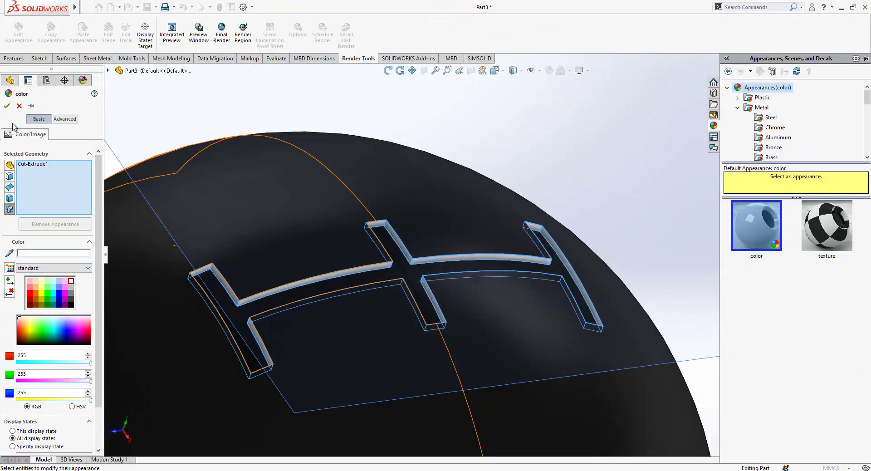
key(Escape)
Apply a pale blue colour (RGB 203, 210, 239) to the two floor faces of the shift-pattern cut.
click(417, 278)
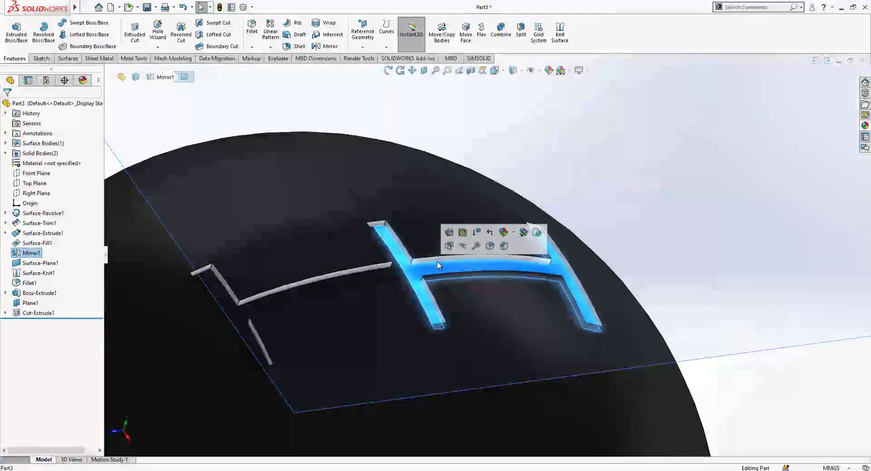
click(505, 233)
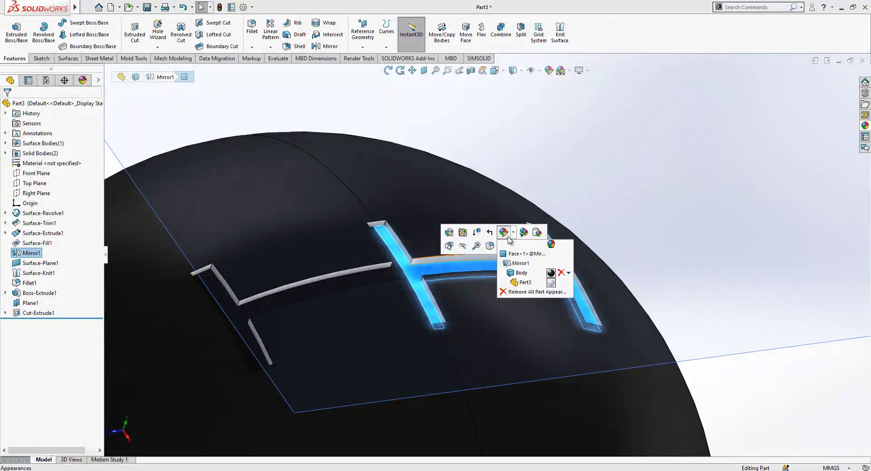
click(396, 279)
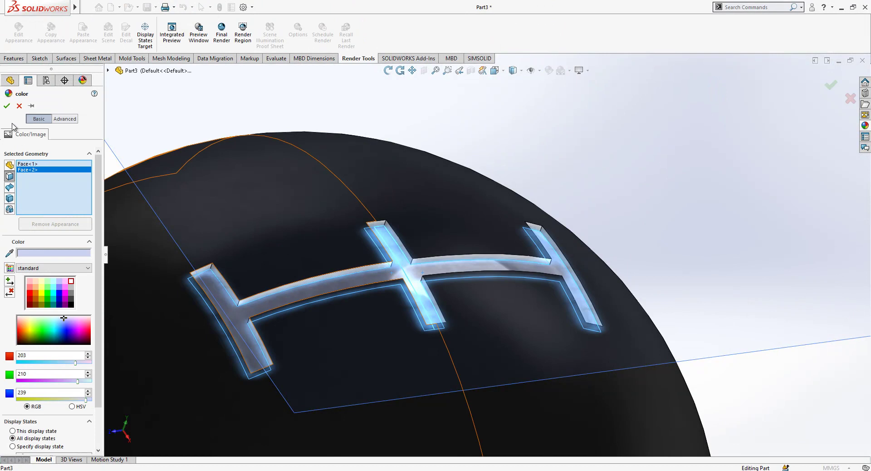
click(6, 107)
Examine the coloured shift pattern and the whole gear lever from several angles and distances.
scroll(668, 261, up, 3)
click(669, 260)
scroll(543, 240, up, 4)
click(694, 317)
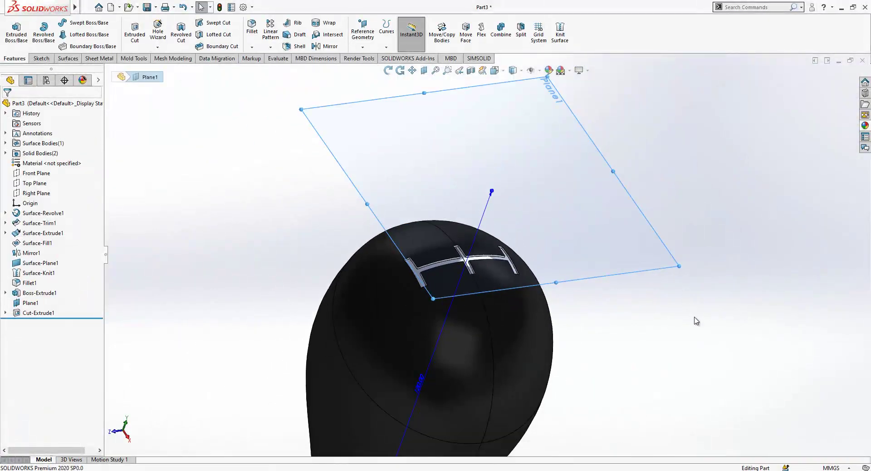
click(589, 175)
click(613, 173)
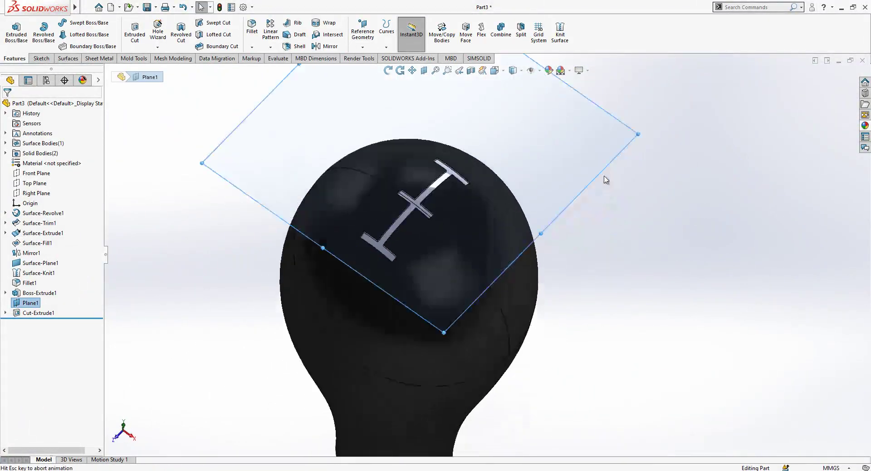
scroll(450, 224, up, 1)
middle_drag(450, 225, 551, 325)
click(551, 325)
scroll(550, 325, up, 5)
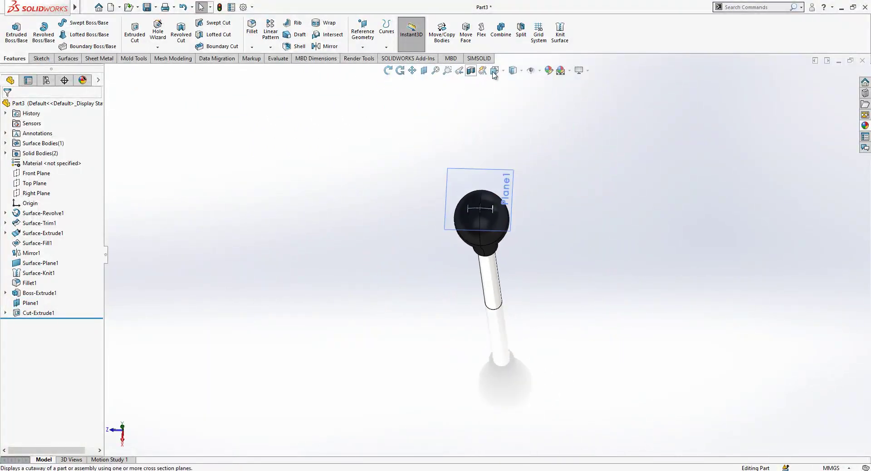
View the knob from directly above and start a new sketch on Plane1.
key(space)
click(422, 311)
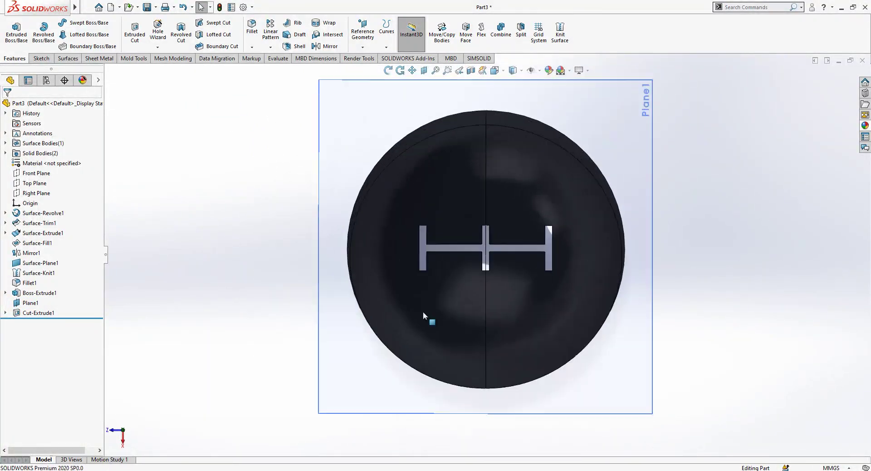
click(381, 152)
click(403, 118)
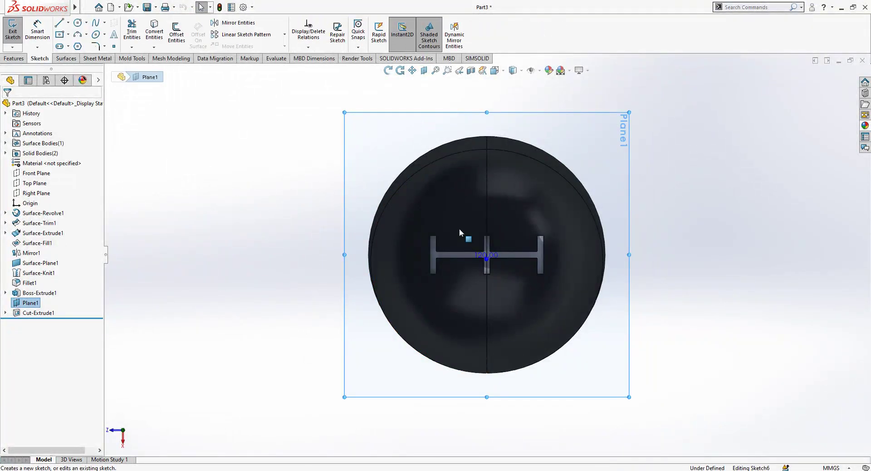
Sketch a construction line about 2.2 mm long upward from the midpoint of the left crossbar's upper edge.
scroll(449, 224, up, 5)
key(l)
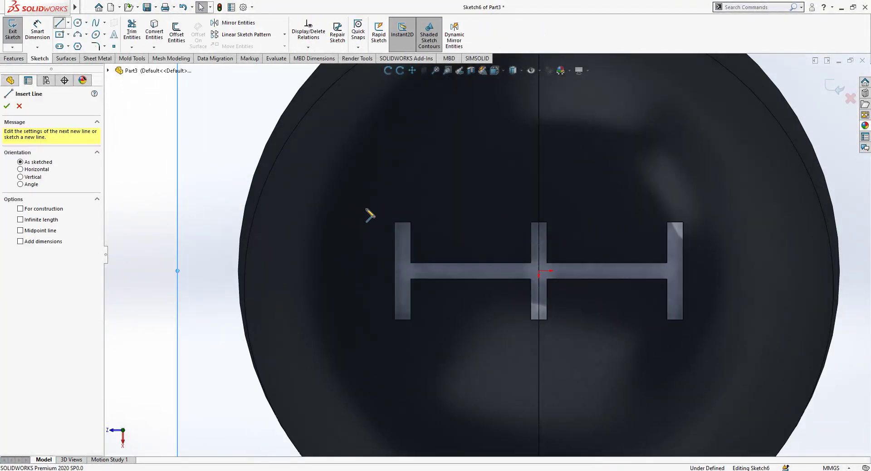
click(404, 223)
click(402, 197)
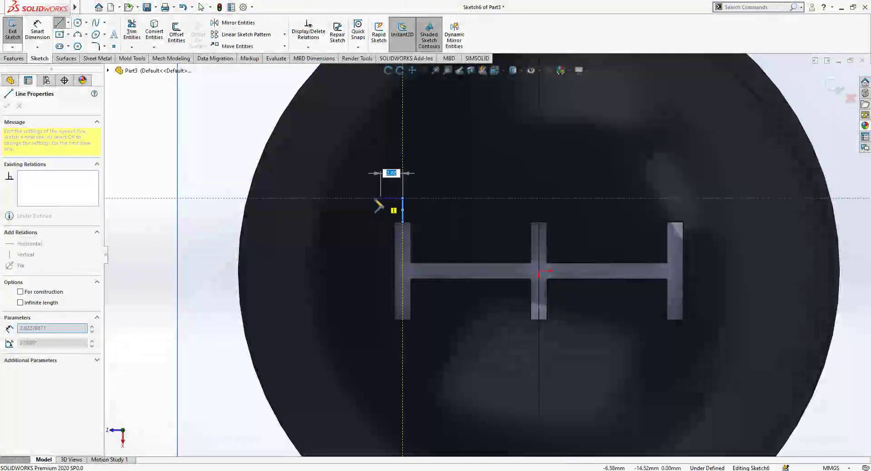
key(Escape)
click(402, 209)
click(446, 180)
Sketch a horizontal line about 8.4 mm long through the upper end of the short construction line.
click(60, 23)
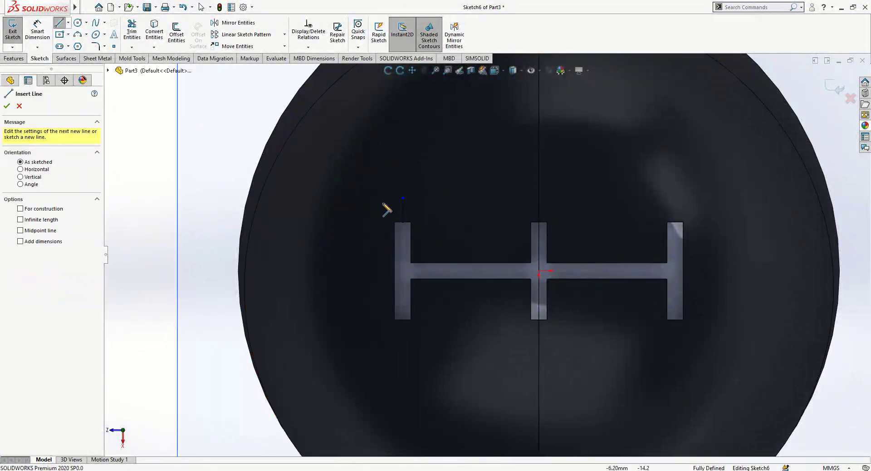
drag(375, 198, 467, 198)
key(Escape)
Make the horizontal line coincident with the short line's upper endpoint and convert it to construction geometry.
click(405, 197)
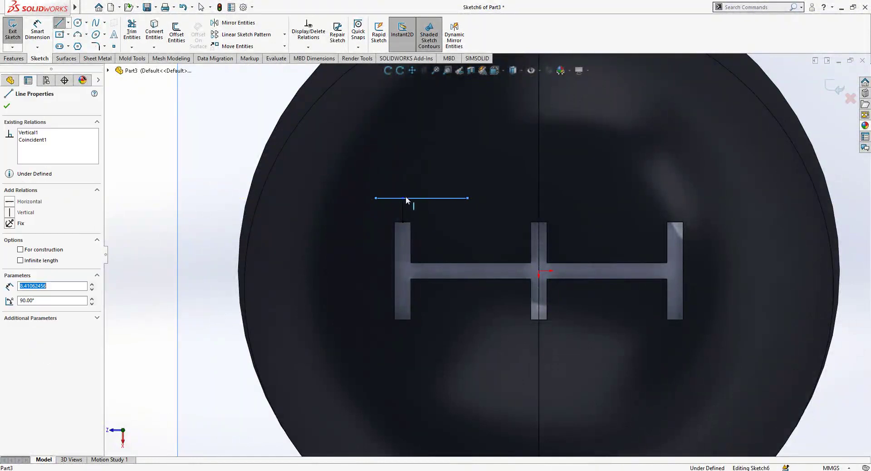
ctrl+click(402, 199)
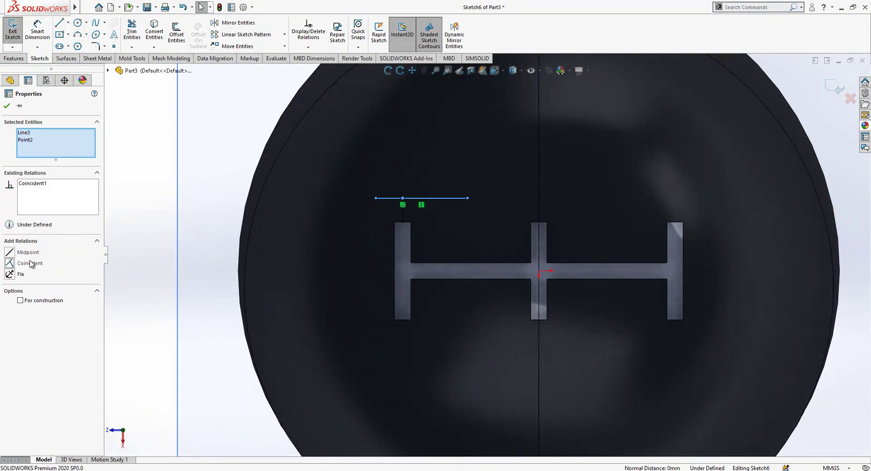
click(30, 264)
key(Escape)
scroll(450, 202, down, 3)
click(453, 208)
click(495, 181)
Dimension the short construction line above the left crossbar to 1 mm.
click(37, 32)
click(387, 207)
click(387, 241)
click(320, 227)
text(1)
key(Return)
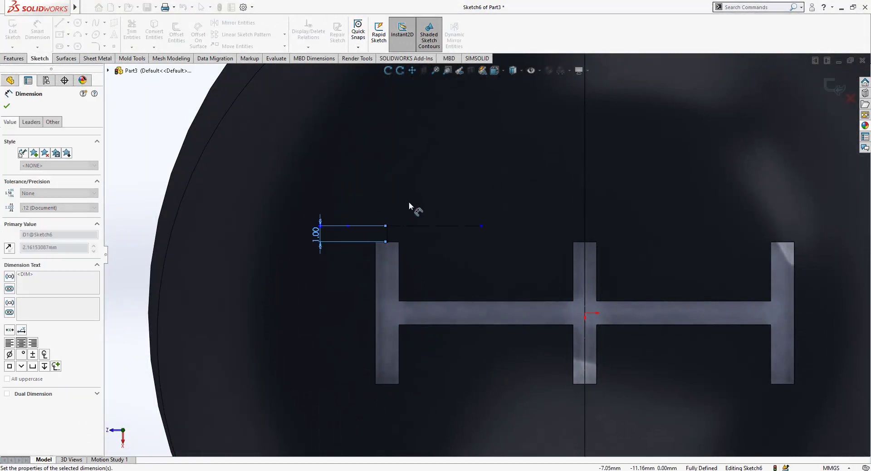
Dimension the horizontal construction line's length and set it to 5 mm.
click(424, 226)
click(418, 190)
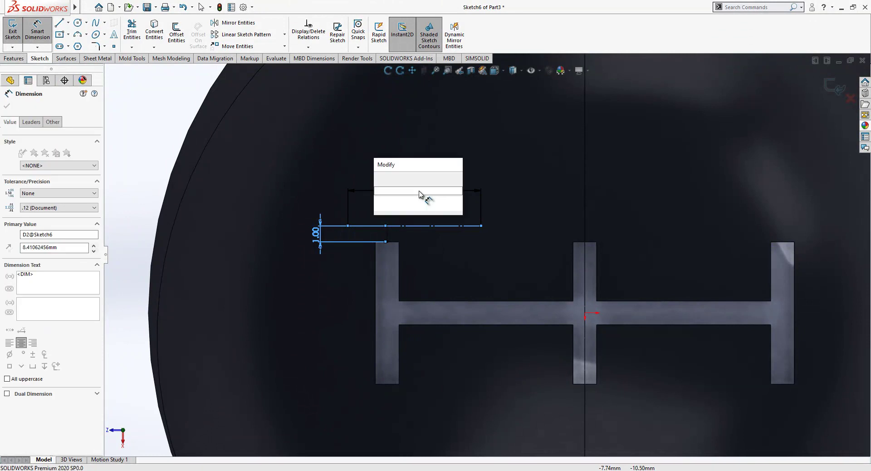
text(4)
key(Return)
scroll(423, 224, down, 2)
key(Escape)
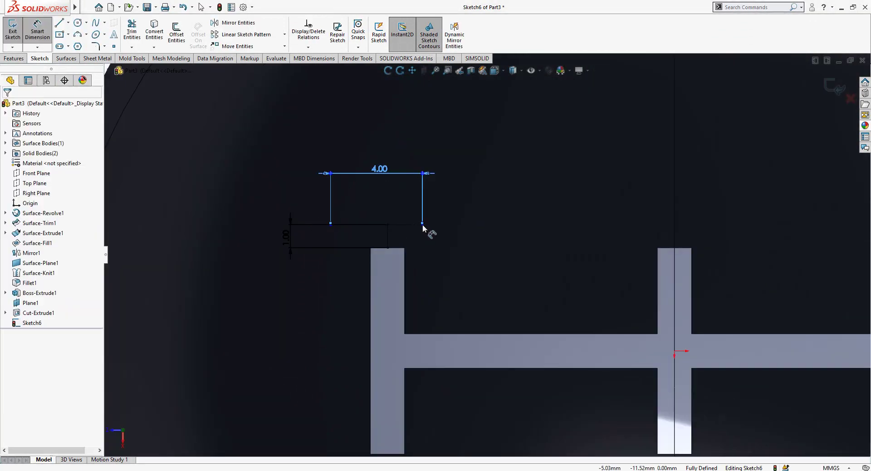
key(Escape)
double_click(386, 170)
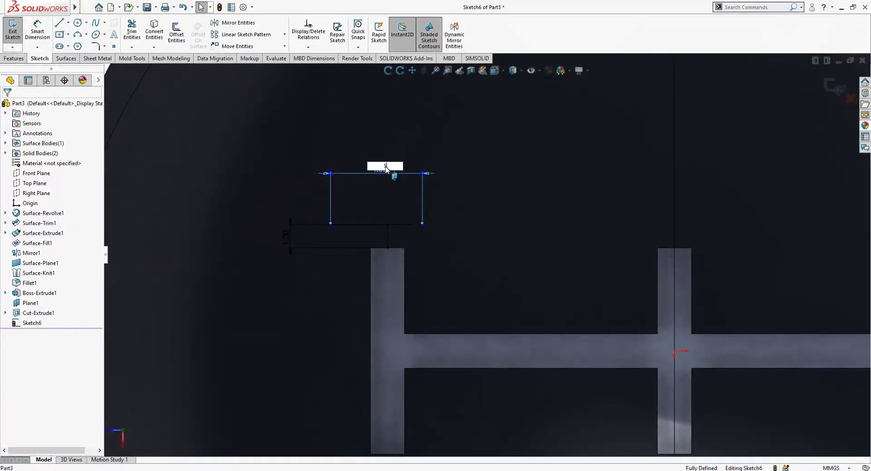
key(Return)
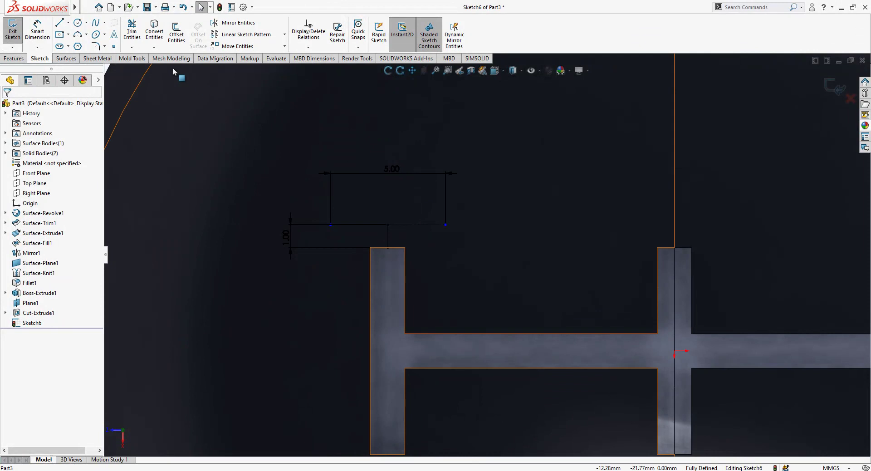
Place the sketch text "1" along the horizontal construction line in Arial Bold with a larger height than the document font.
click(113, 39)
click(401, 225)
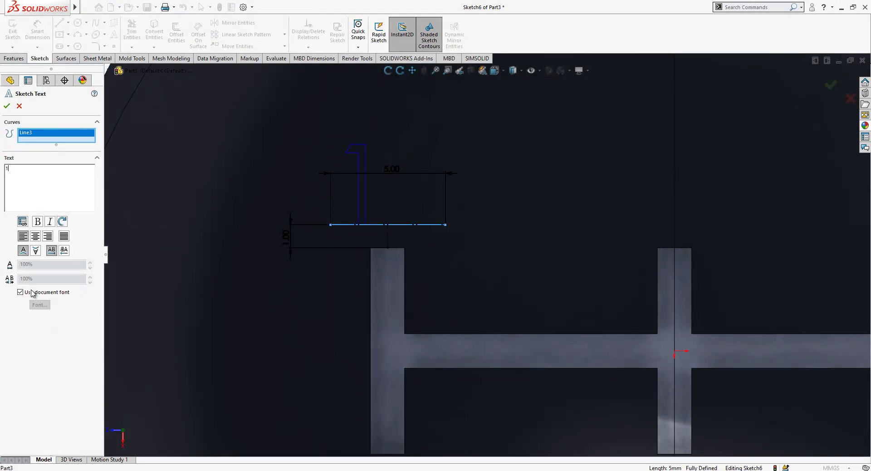
click(40, 305)
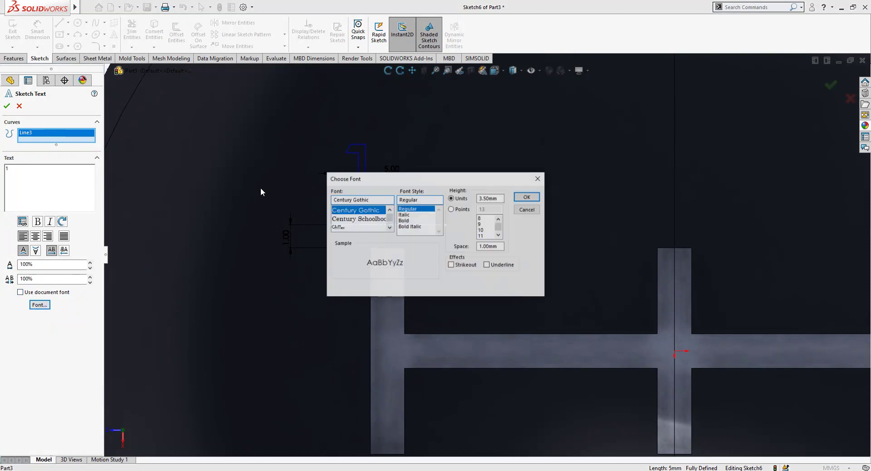
text(ari)
click(357, 210)
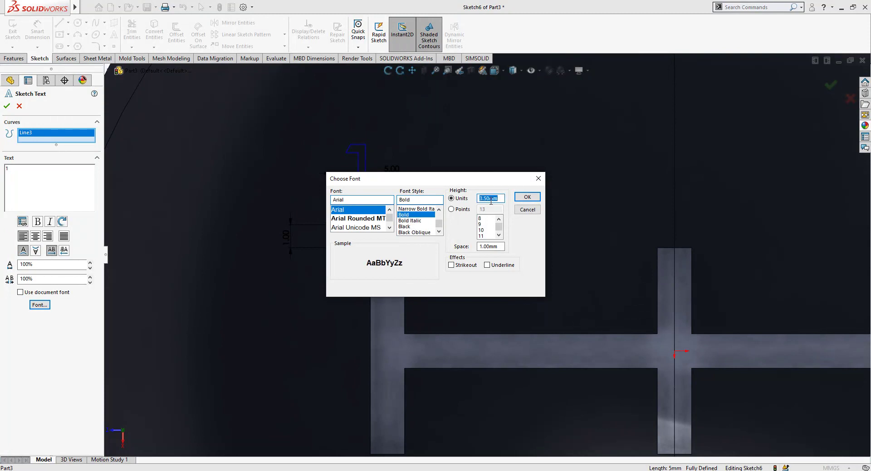
click(526, 197)
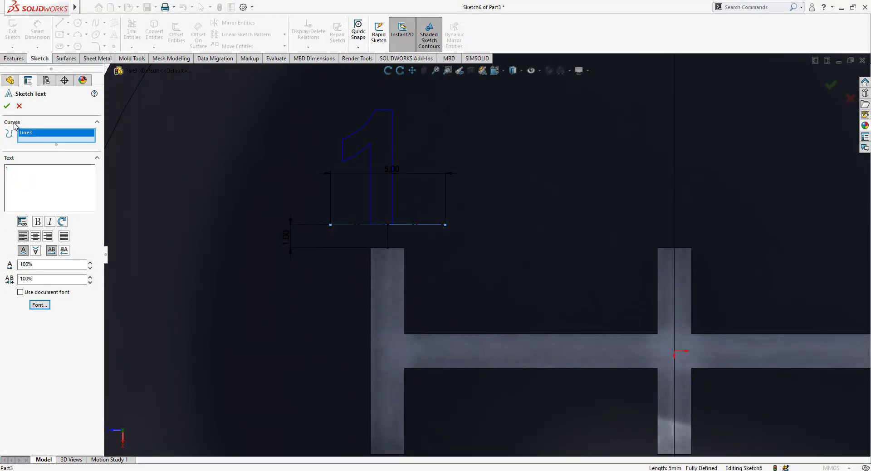
click(7, 106)
Dimension the distance from the short construction line to the horizontal line's right end as 2.75 mm to centre the digit.
scroll(499, 254, up, 2)
scroll(434, 232, down, 2)
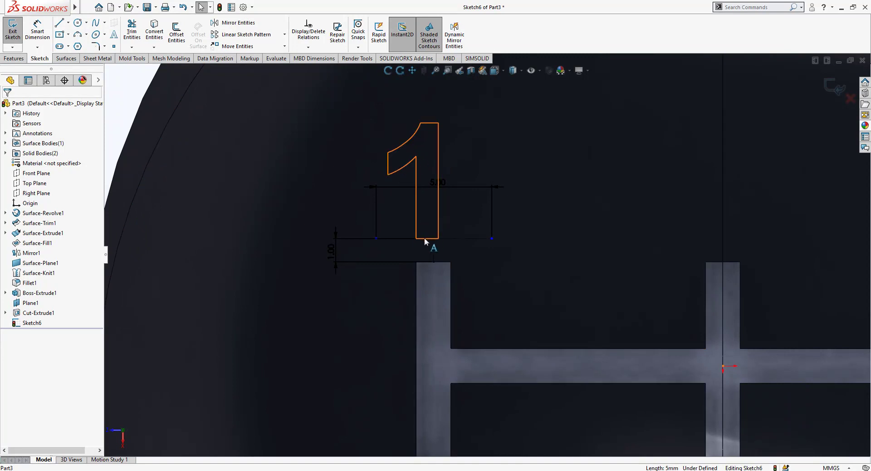
click(47, 36)
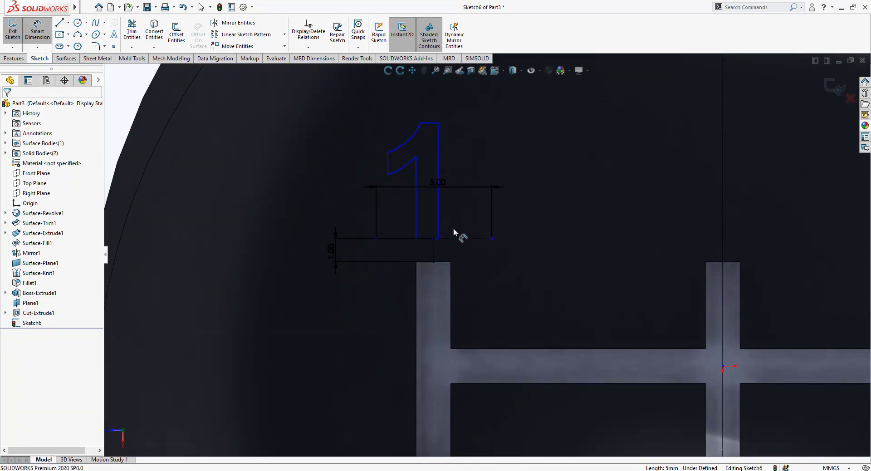
click(434, 257)
click(491, 236)
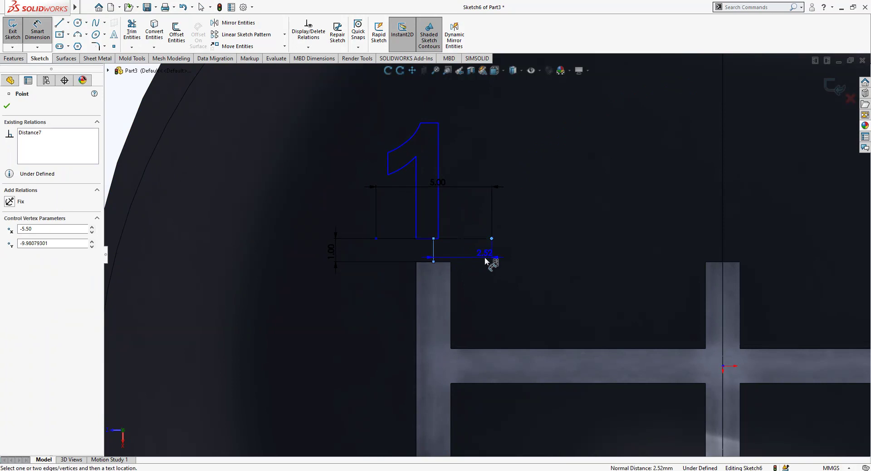
click(502, 268)
text(2.75)
key(Return)
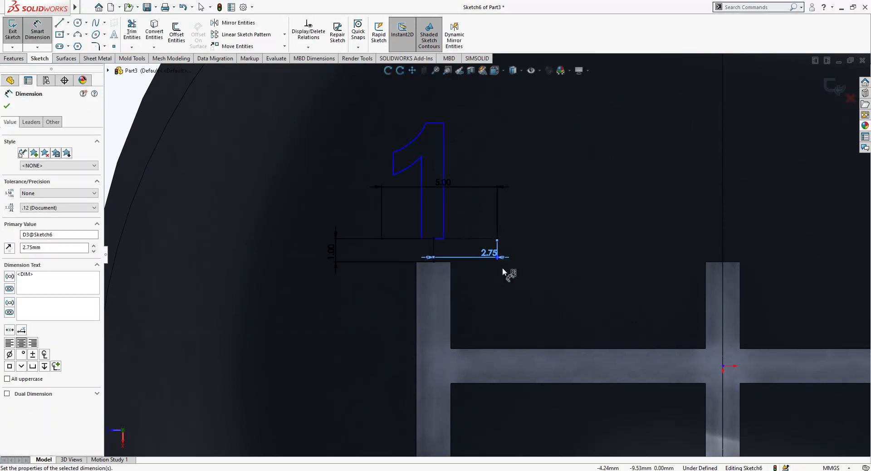
key(Escape)
Sketch a construction line about 1.9 mm long upward from the midpoint of the middle crossbar's upper edge.
scroll(485, 254, up, 4)
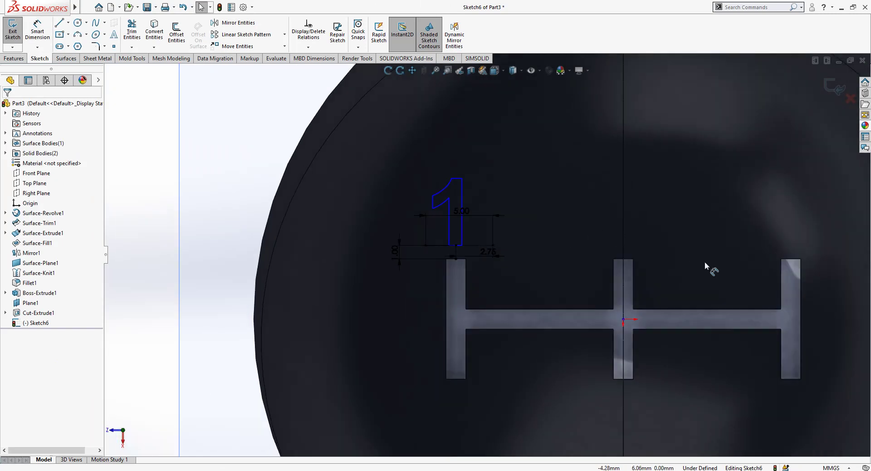
scroll(478, 249, up, 2)
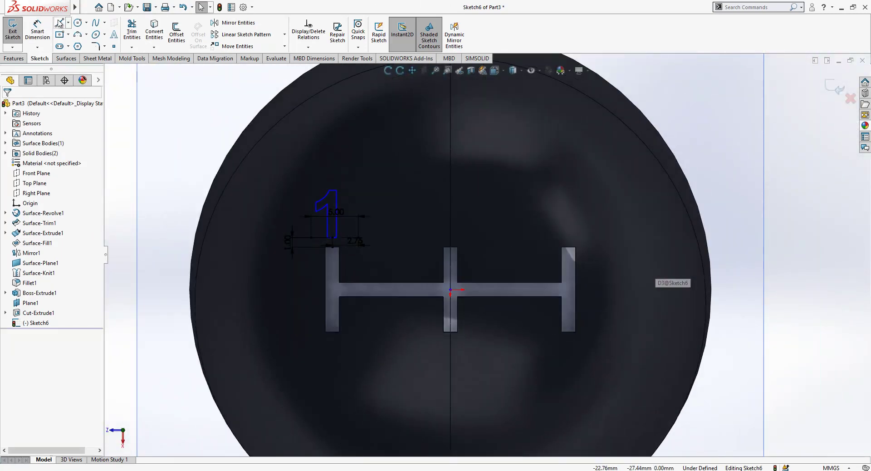
key(l)
scroll(444, 242, down, 3)
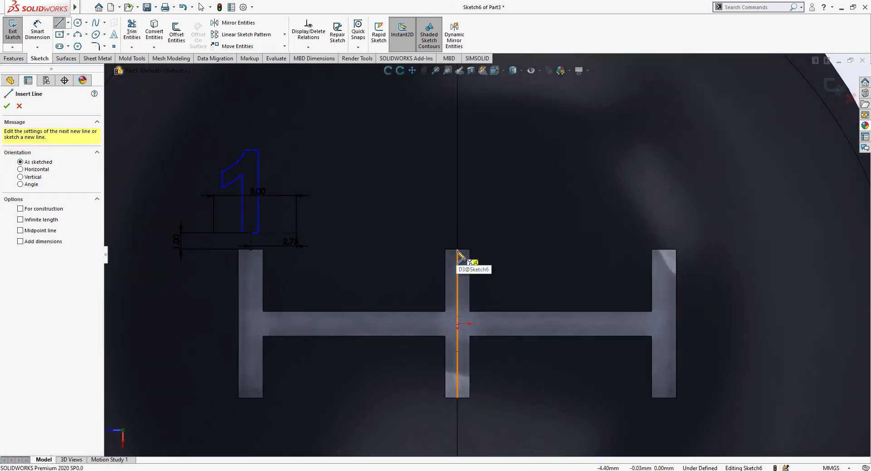
click(457, 249)
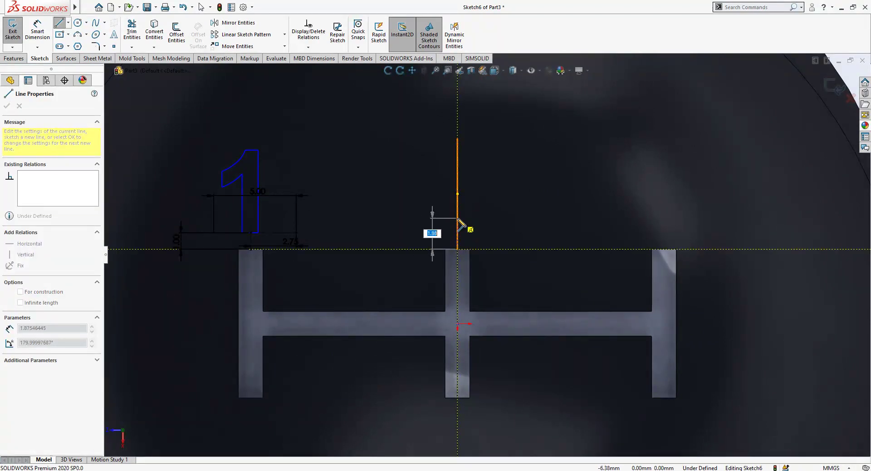
click(457, 218)
key(Escape)
click(457, 228)
click(496, 202)
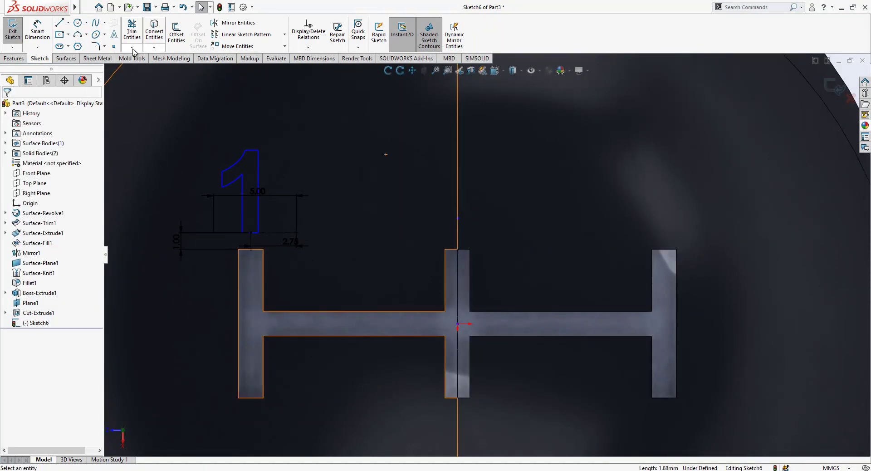
Sketch a construction line about 1.9 mm long upward from the midpoint of the right crossbar's upper edge.
click(60, 24)
click(664, 249)
click(663, 219)
key(Escape)
click(664, 235)
click(702, 204)
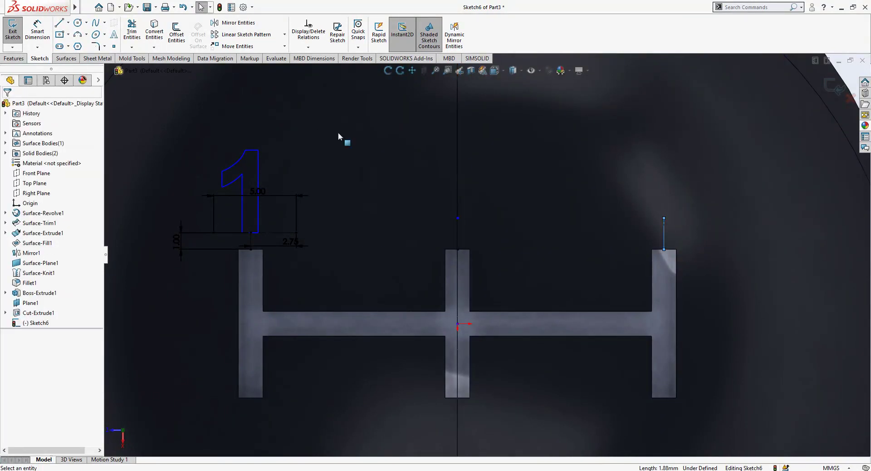
Sketch a horizontal line about 5.65 mm long above the middle crossbar and centre it on the construction line's end with a Midpoint relation.
click(59, 23)
click(423, 212)
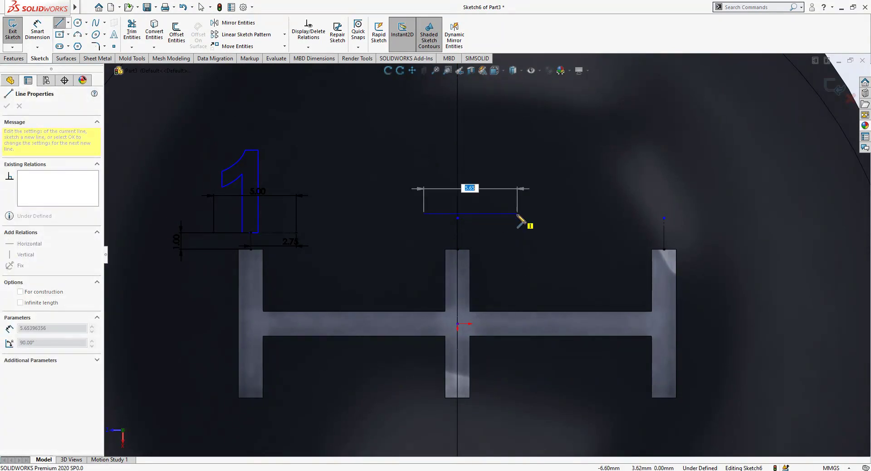
double_click(518, 214)
ctrl+click(457, 219)
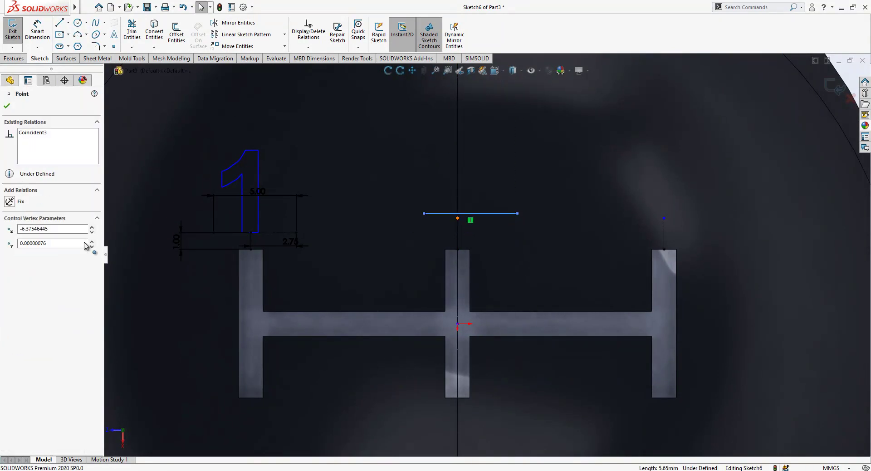
click(36, 255)
key(Escape)
Make the horizontal line above the middle crossbar equal in length to the baseline under the digit 1.
click(269, 238)
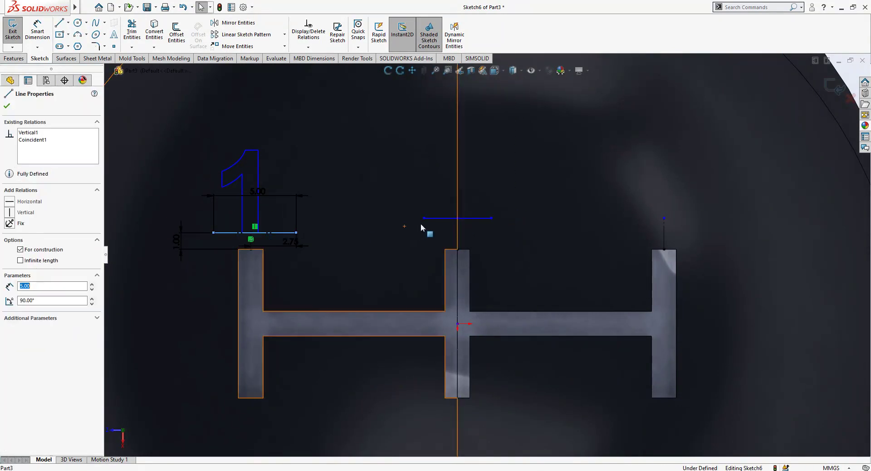
ctrl+click(440, 218)
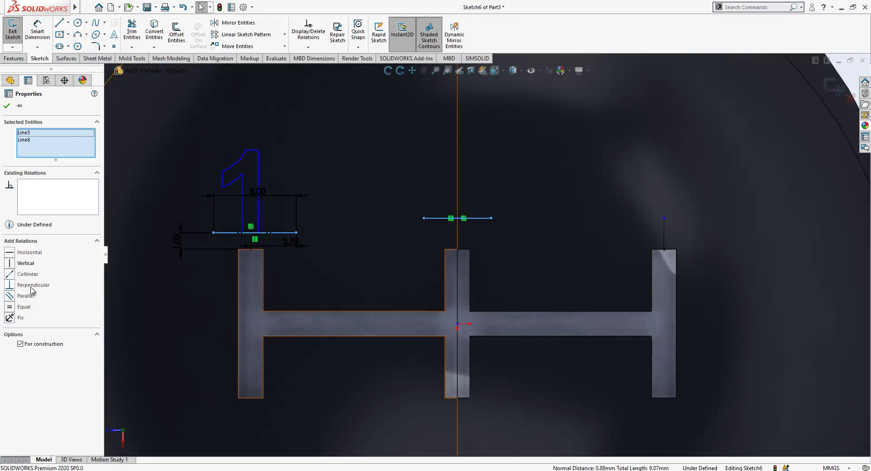
click(24, 306)
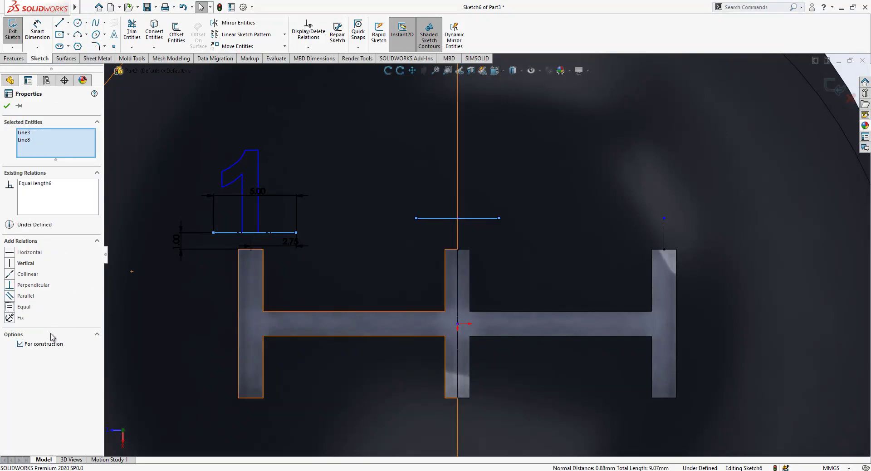
key(Escape)
Convert the line above the middle crossbar to construction geometry and make it collinear with the baseline under the digit 1.
click(448, 218)
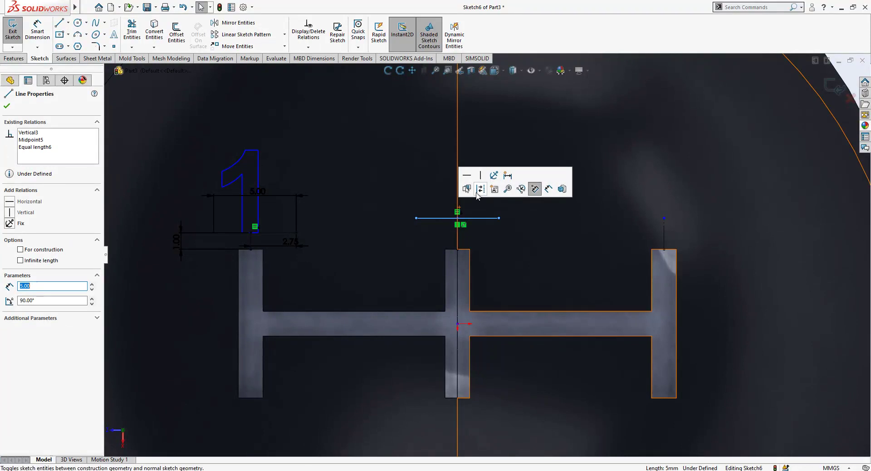
click(478, 191)
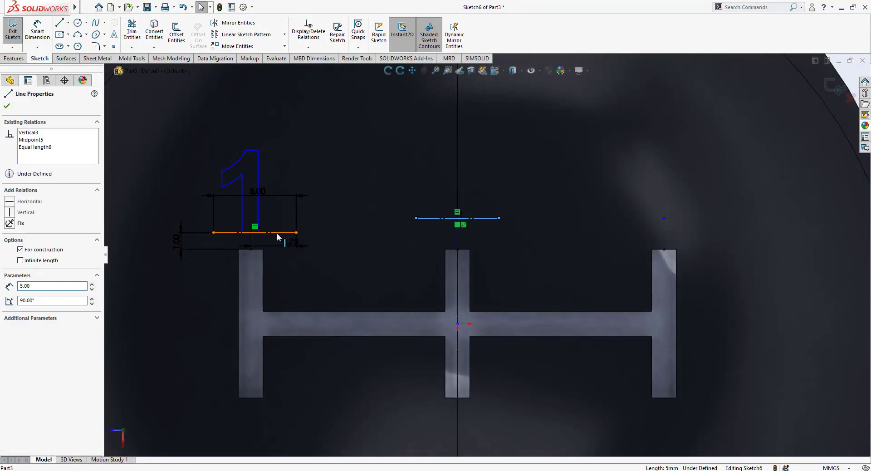
ctrl+click(277, 234)
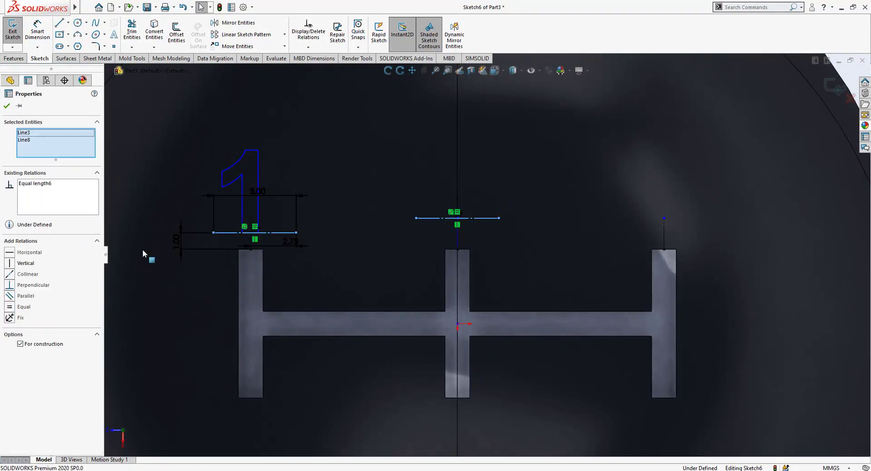
click(27, 274)
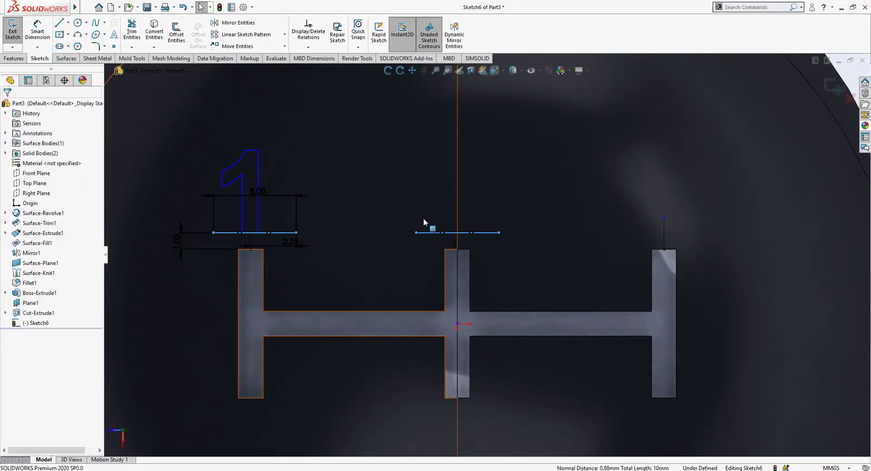
Add the sketch text "2" along the middle construction line in Arial Bold instead of the document font.
click(114, 39)
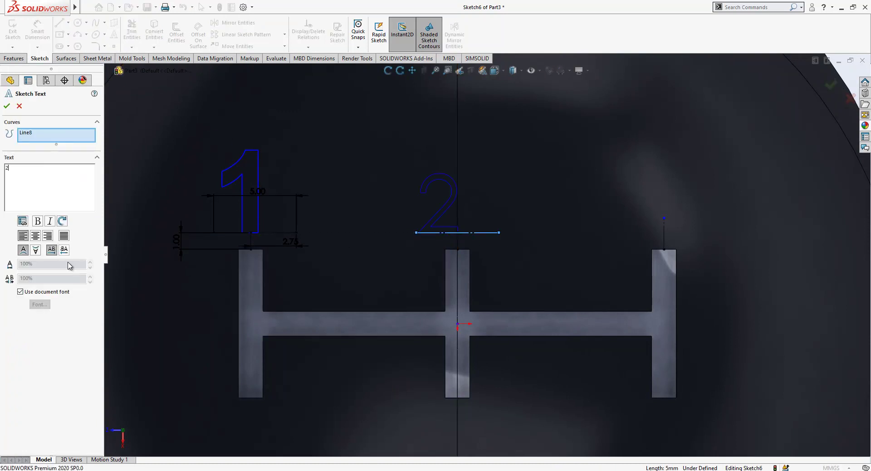
click(39, 304)
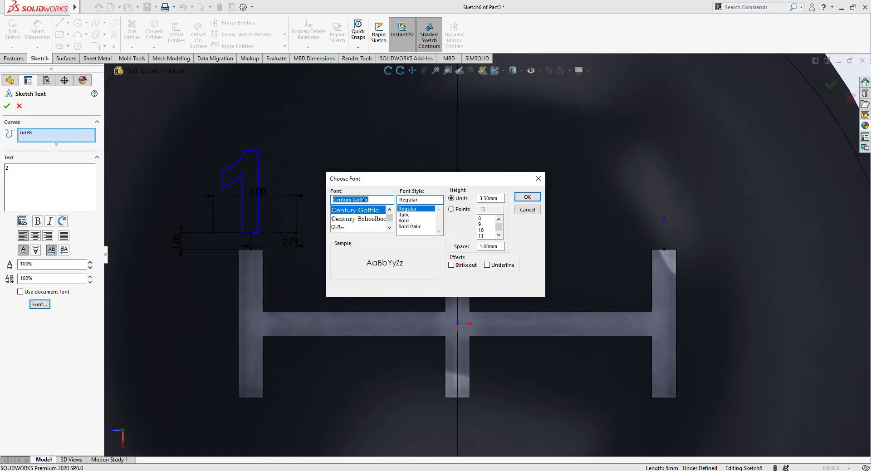
text(ar)
click(370, 209)
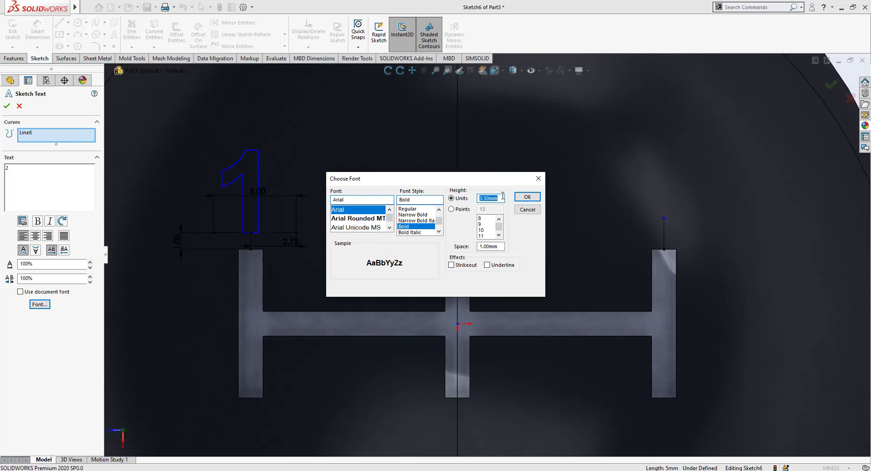
click(528, 198)
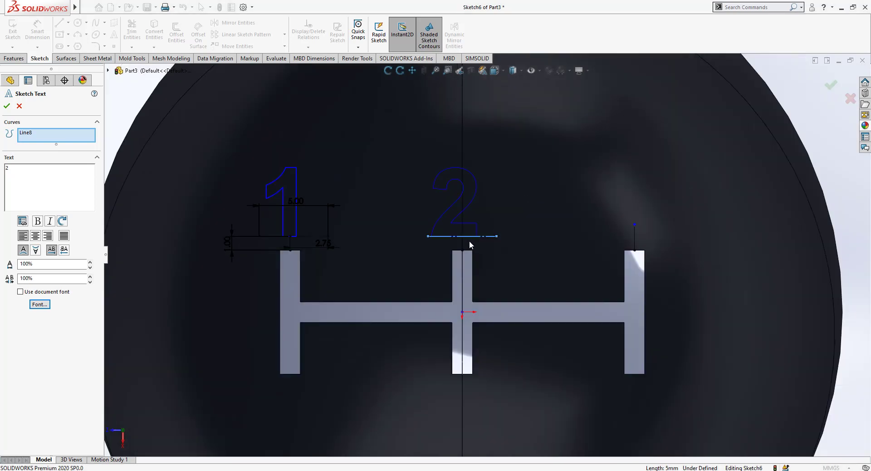
click(9, 106)
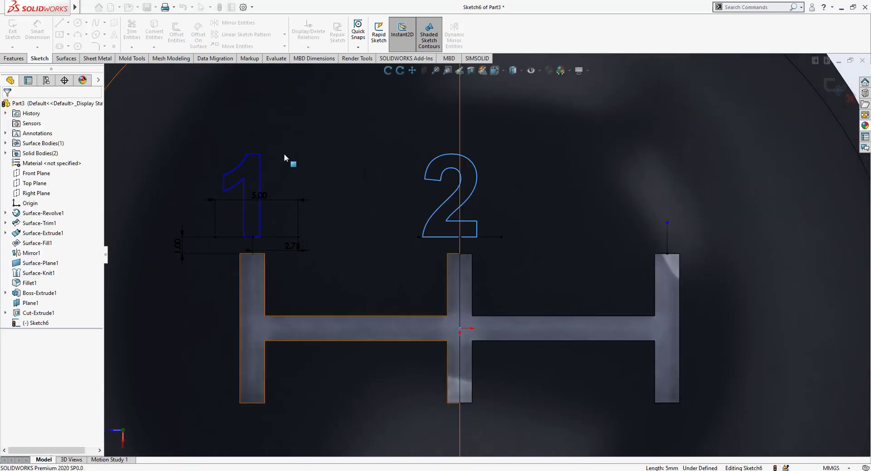
Delete the Midpoint relation on the baseline under the digit 2 and shift the line slightly to the right.
click(485, 237)
scroll(488, 235, down, 2)
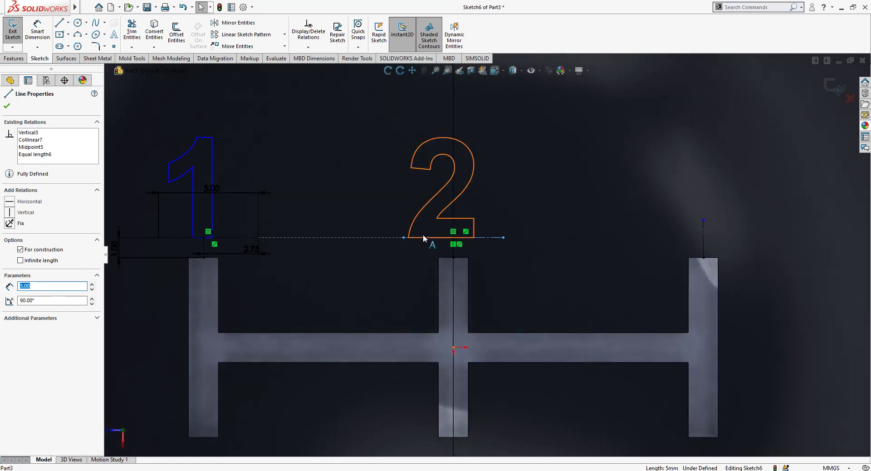
key(Escape)
click(436, 238)
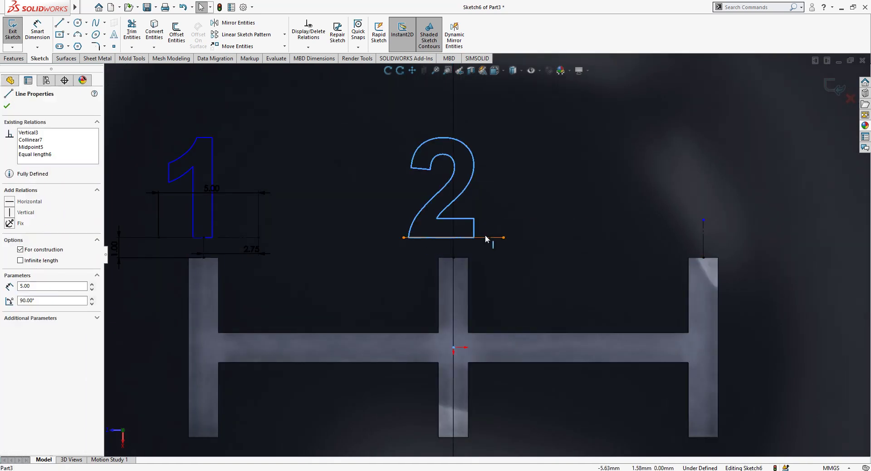
scroll(474, 239, down, 1)
key(Escape)
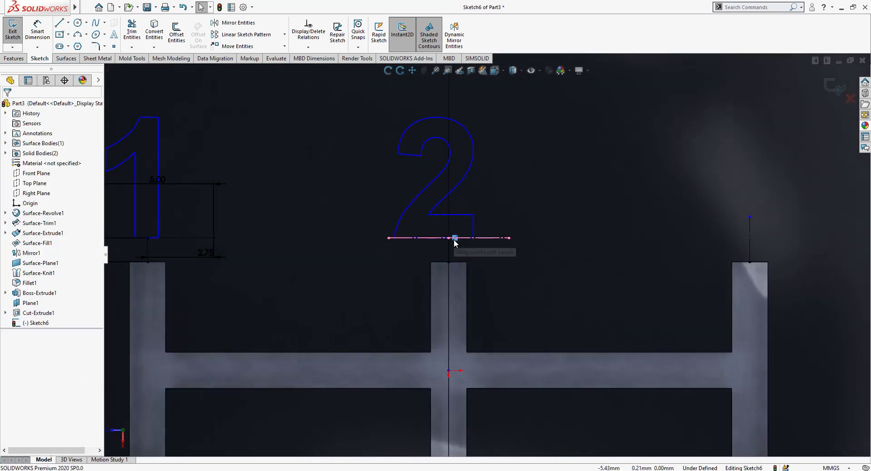
mouse_move(509, 238)
mouse_down()
mouse_move(531, 237)
mouse_move(501, 238)
mouse_move(523, 239)
mouse_up()
scroll(507, 246, up, 1)
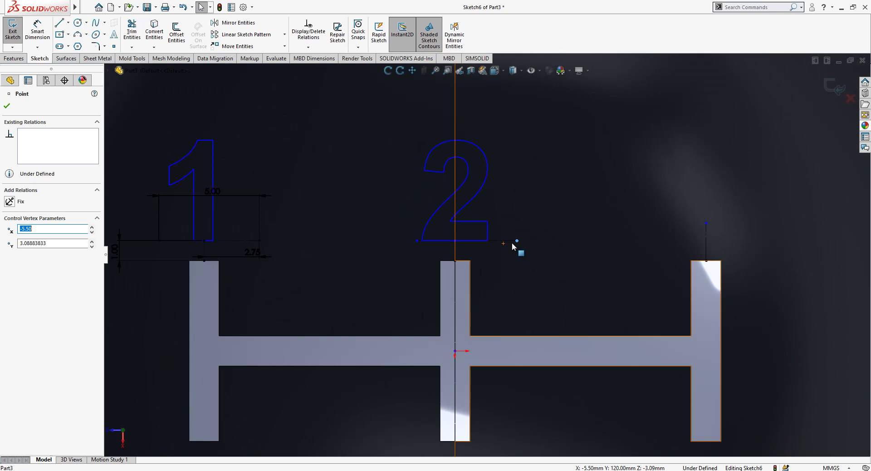
Dimension the distance from the short construction line above the middle crossbar to the baseline's right end as 3 mm.
key(Escape)
click(38, 31)
click(456, 251)
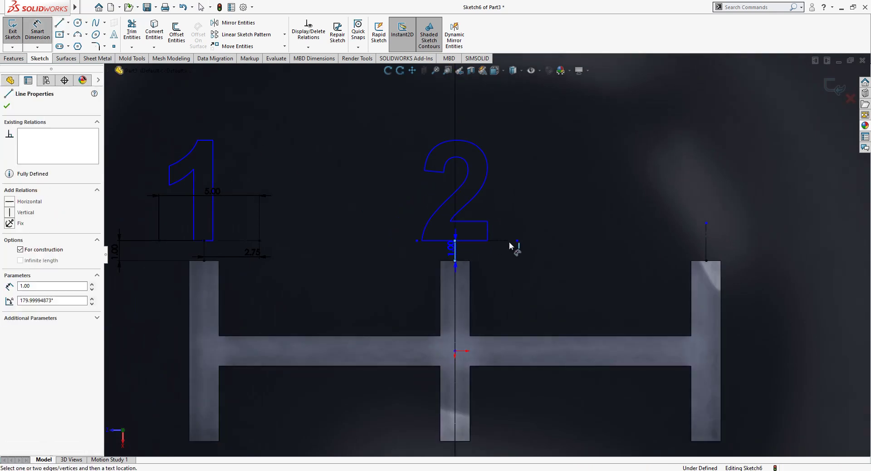
click(517, 241)
click(511, 254)
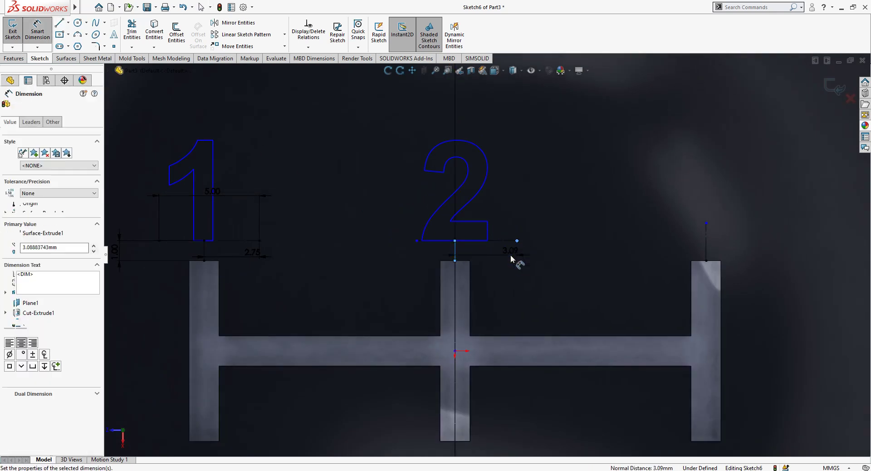
text(3)
key(Return)
key(Escape)
scroll(530, 263, up, 4)
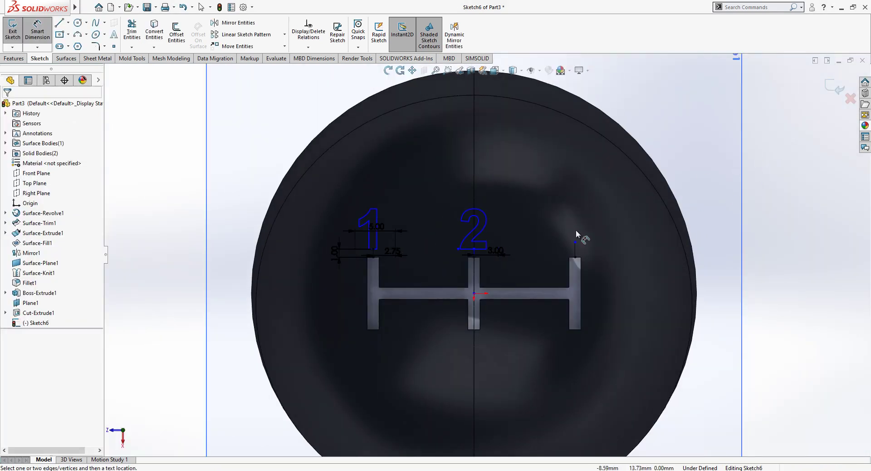
scroll(563, 254, down, 2)
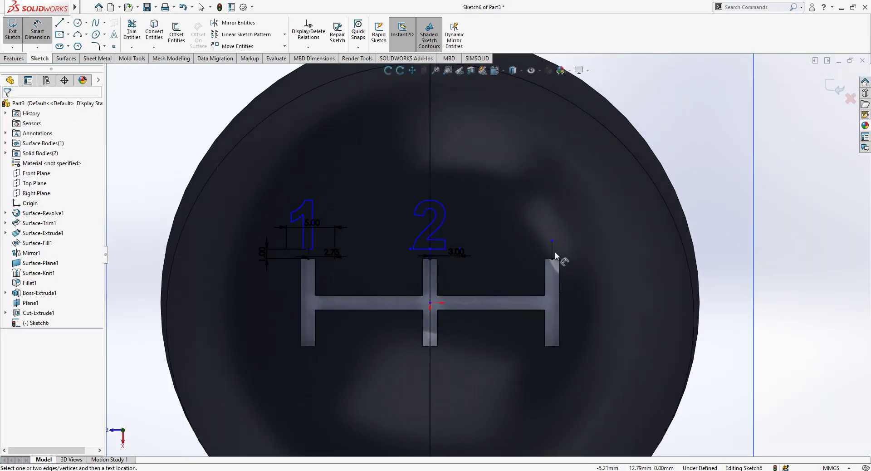
scroll(563, 254, up, 2)
key(Escape)
Examine the layout of the gear numbers 1 to 5 and the R around the shift pattern.
scroll(571, 245, up, 2)
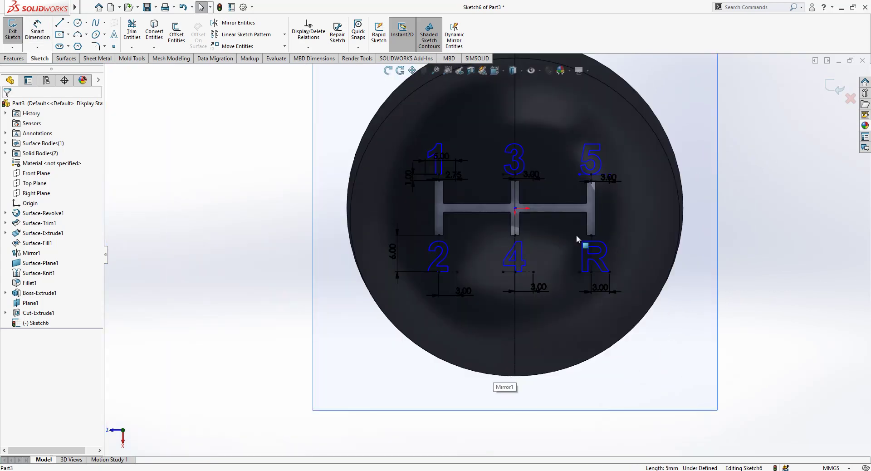
scroll(556, 244, down, 2)
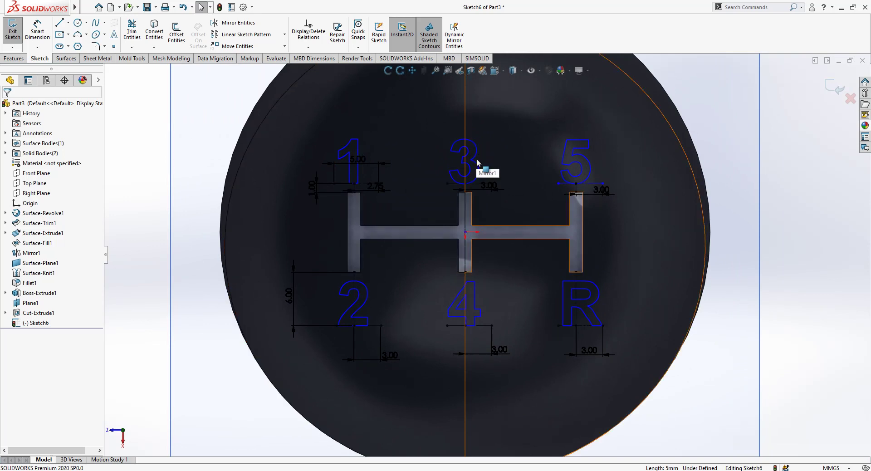
scroll(610, 234, up, 2)
scroll(572, 220, down, 1)
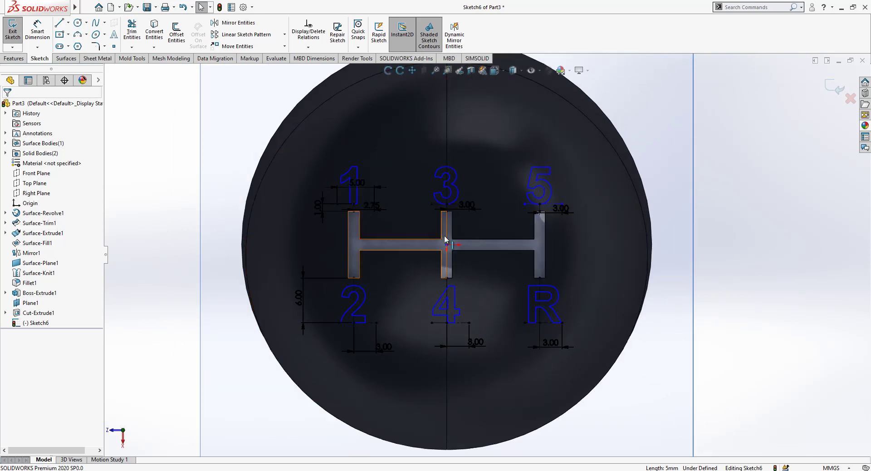
scroll(572, 303, down, 1)
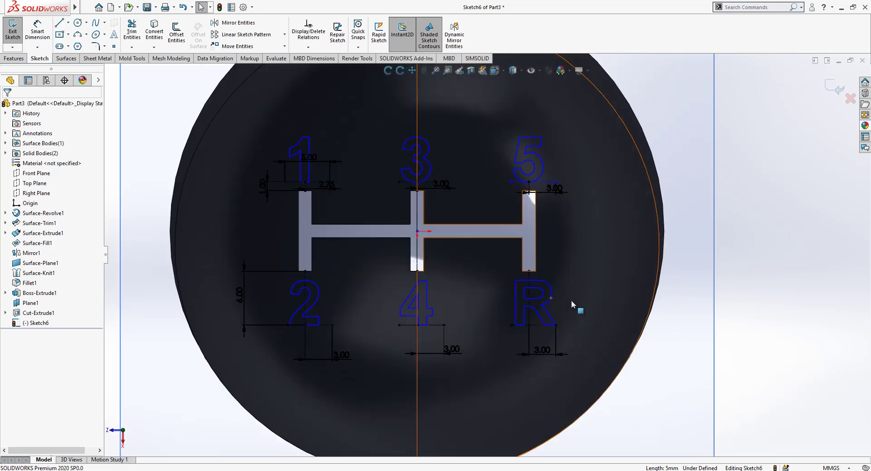
scroll(538, 308, up, 1)
scroll(571, 300, down, 2)
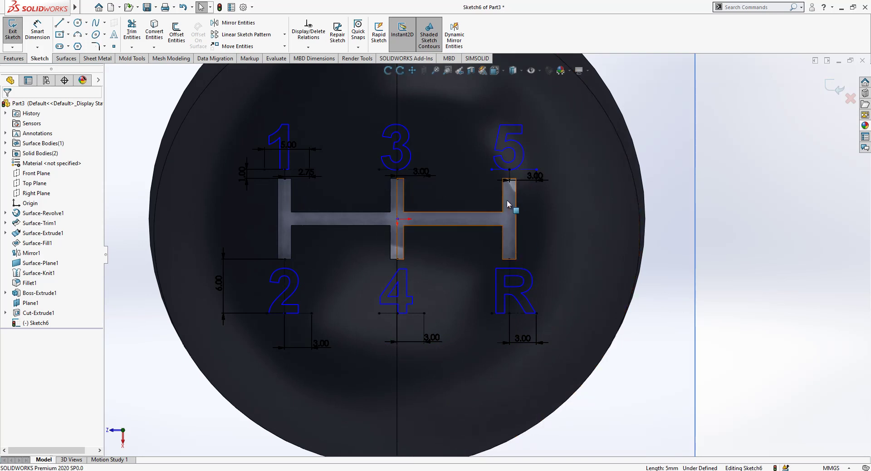
scroll(516, 251, up, 2)
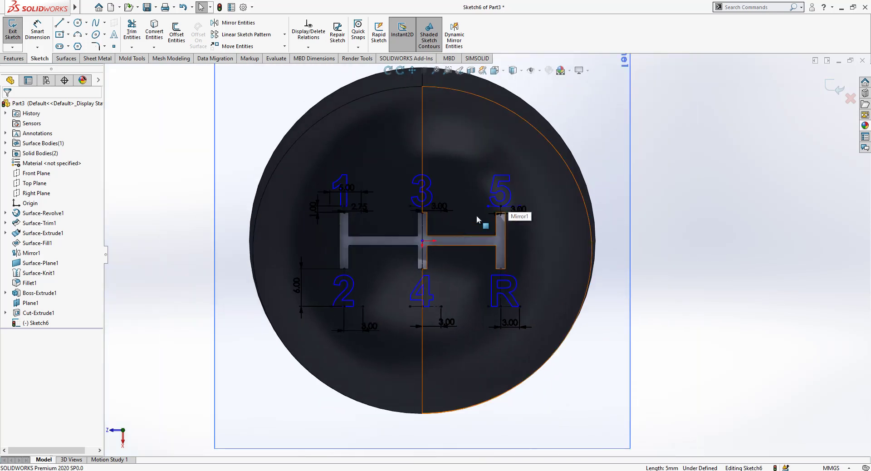
Exit the gear-number sketch and remove the black low gloss plastic appearance from the knob.
click(833, 88)
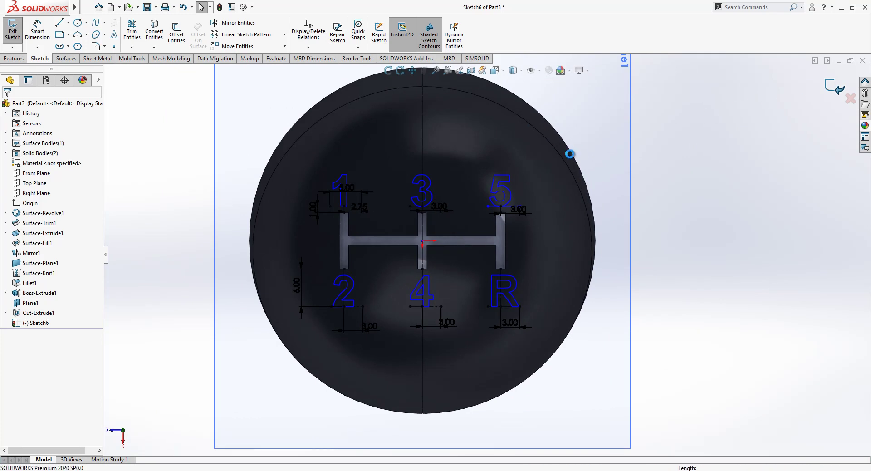
click(82, 81)
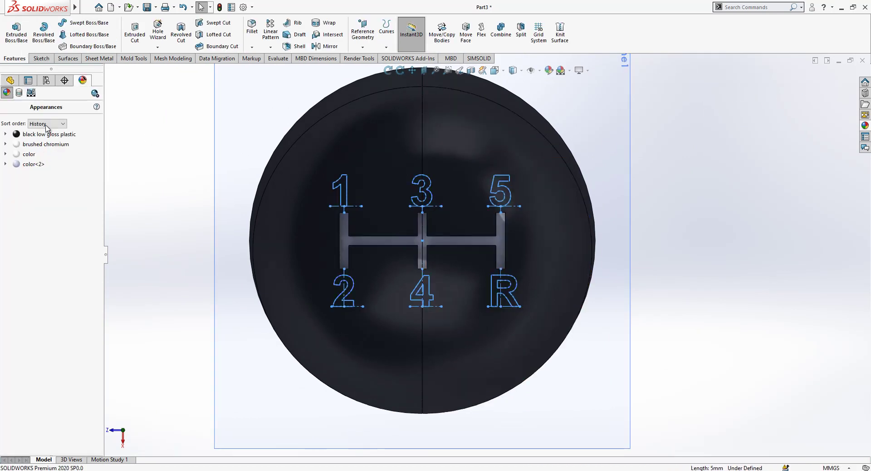
right_click(35, 134)
click(73, 174)
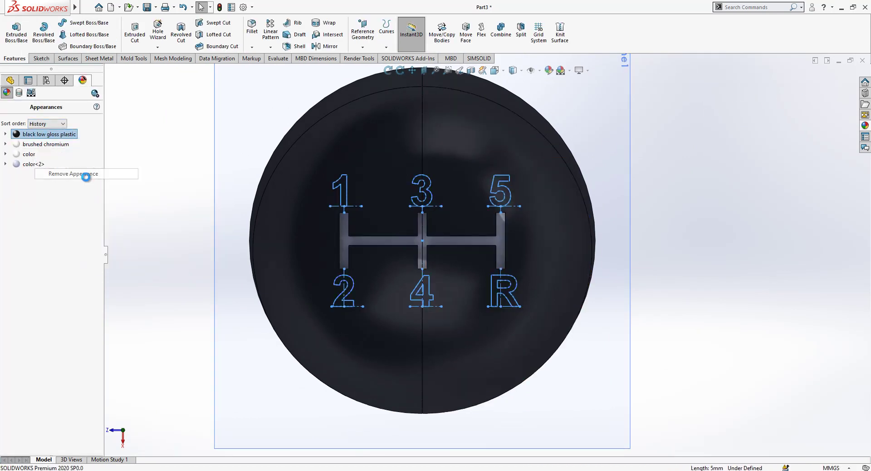
Reopen the gear-number sketch and move the 5.00 and 3.00 dimensions of the upper digits clear above the 1, 3 and 5.
click(10, 81)
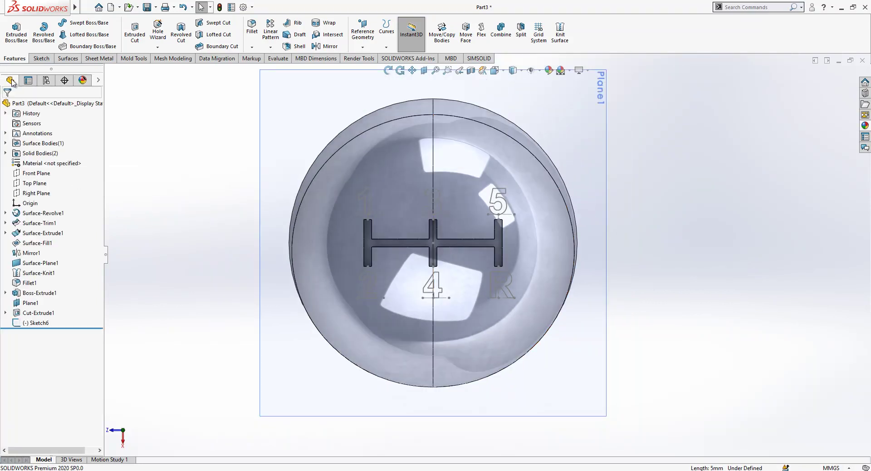
click(36, 323)
click(49, 297)
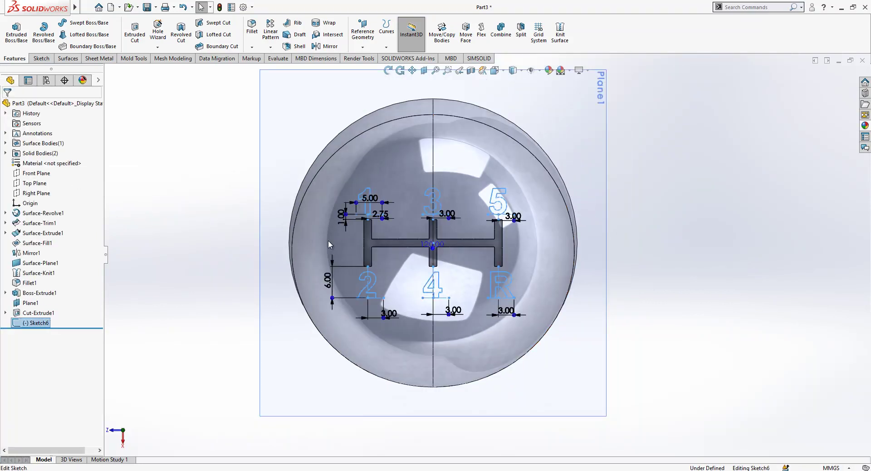
scroll(392, 232, down, 4)
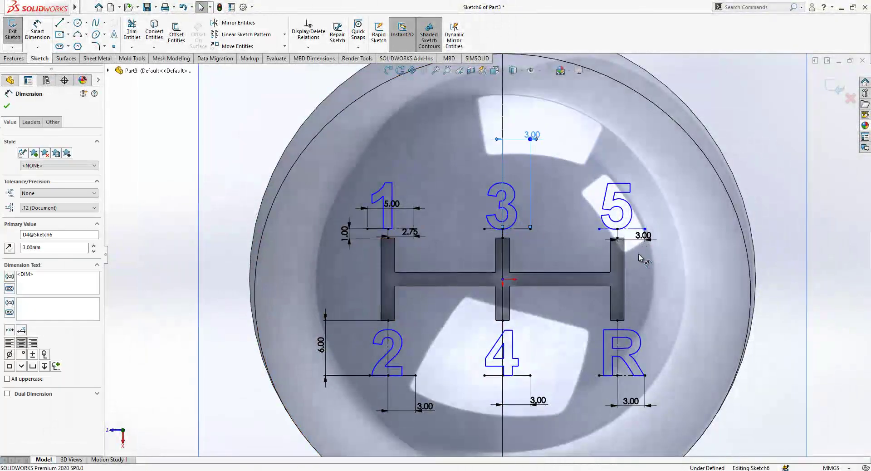
drag(643, 235, 636, 126)
drag(366, 216, 391, 136)
scroll(426, 271, up, 1)
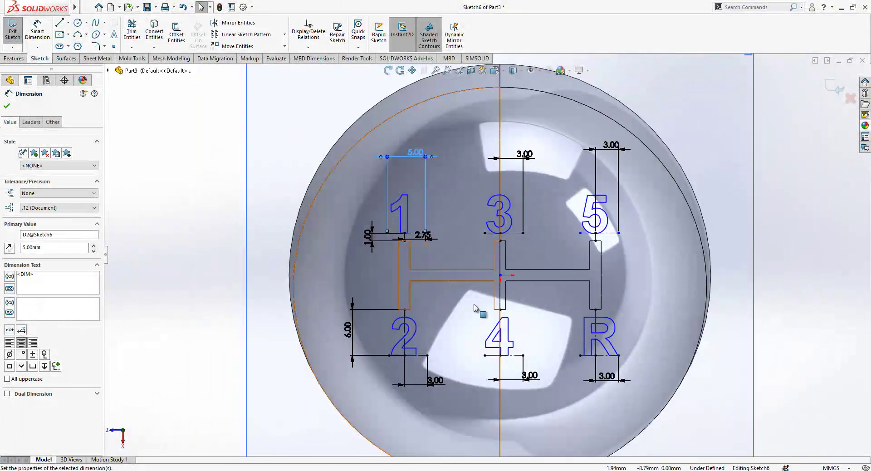
scroll(673, 305, up, 1)
scroll(673, 304, down, 1)
click(665, 275)
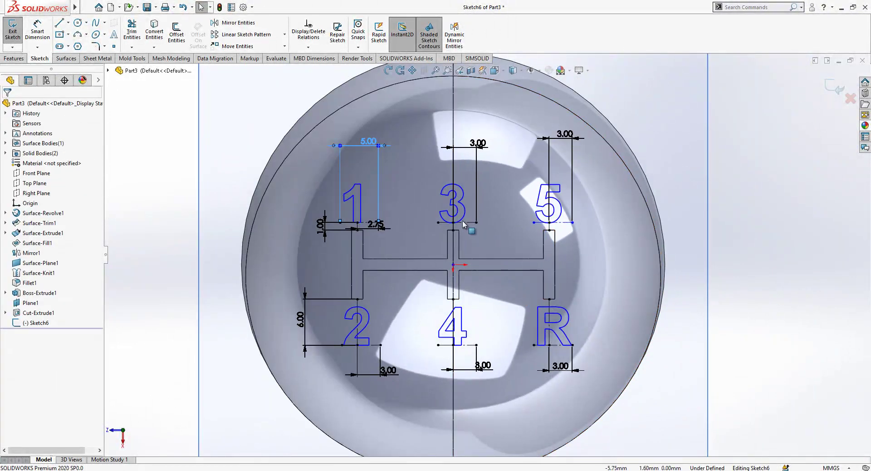
scroll(463, 223, up, 4)
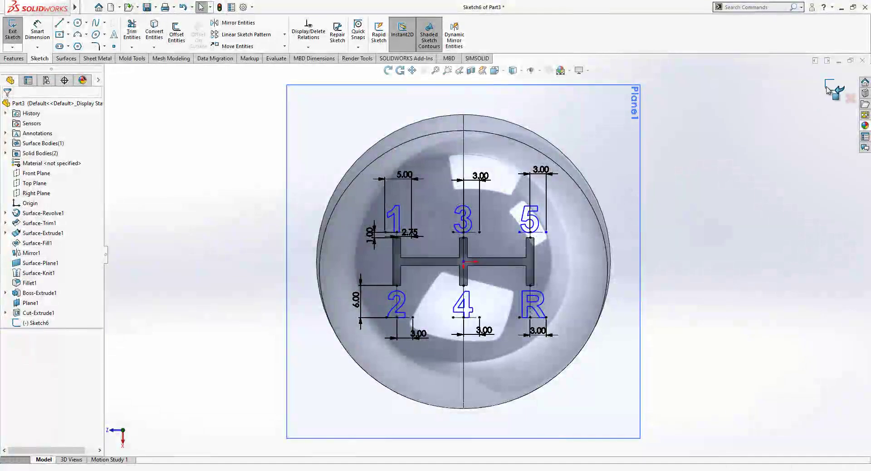
Exit the gear-number sketch and extrude-cut it into the knob using Offset From Surface, 0.50 mm with reversed offset, from the knob's top face.
click(827, 89)
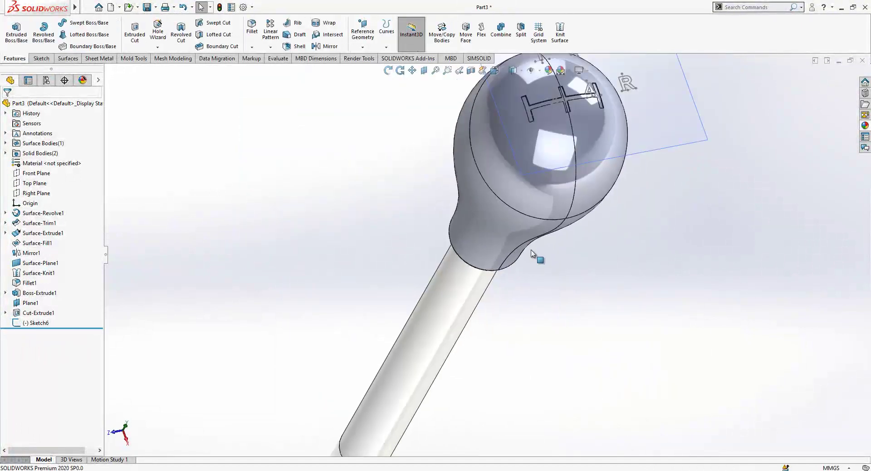
scroll(521, 248, up, 3)
scroll(580, 146, down, 4)
click(35, 323)
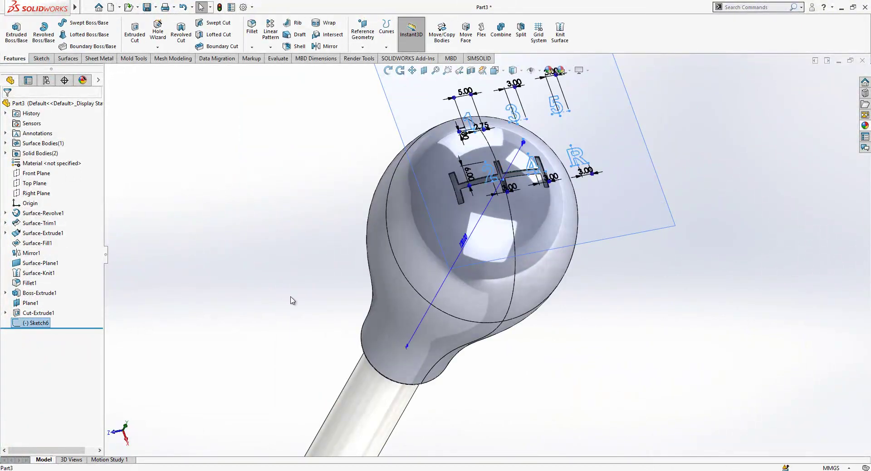
click(135, 34)
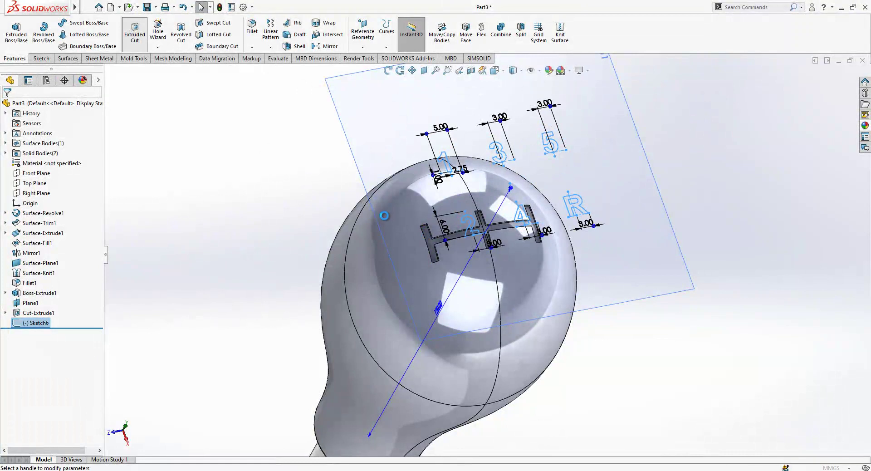
click(57, 161)
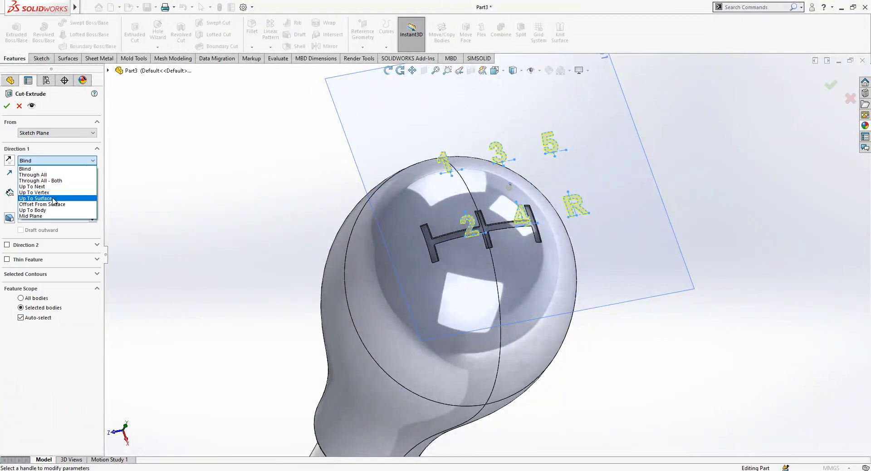
click(43, 194)
click(50, 221)
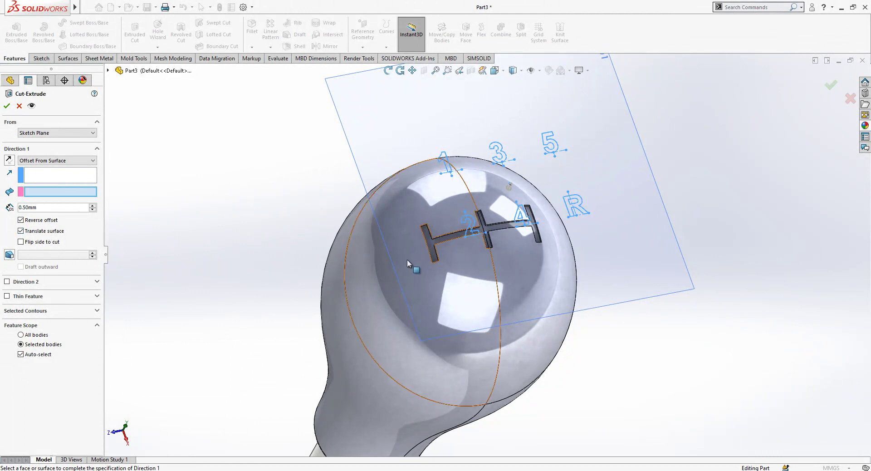
click(520, 275)
middle_drag(524, 273, 484, 191)
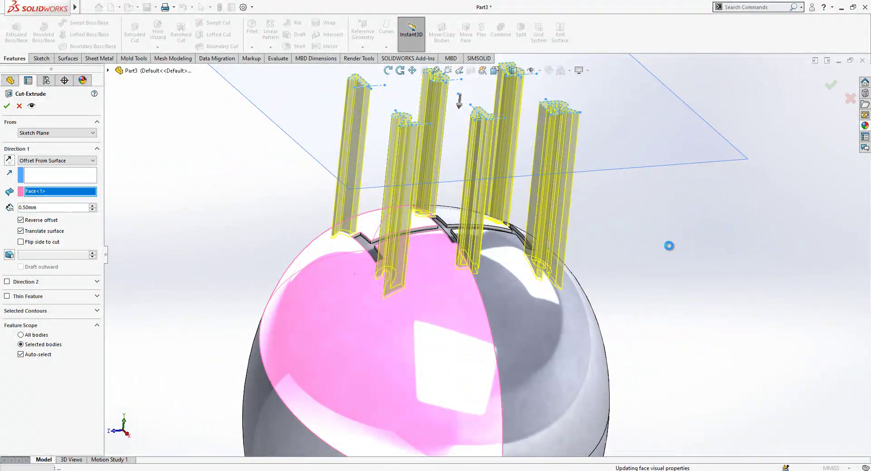
Hide the reference plane above the knob.
middle_drag(669, 248, 558, 297)
scroll(558, 270, up, 1)
click(533, 189)
click(589, 161)
middle_drag(535, 245, 527, 319)
scroll(536, 321, up, 1)
scroll(536, 321, down, 3)
scroll(505, 301, up, 1)
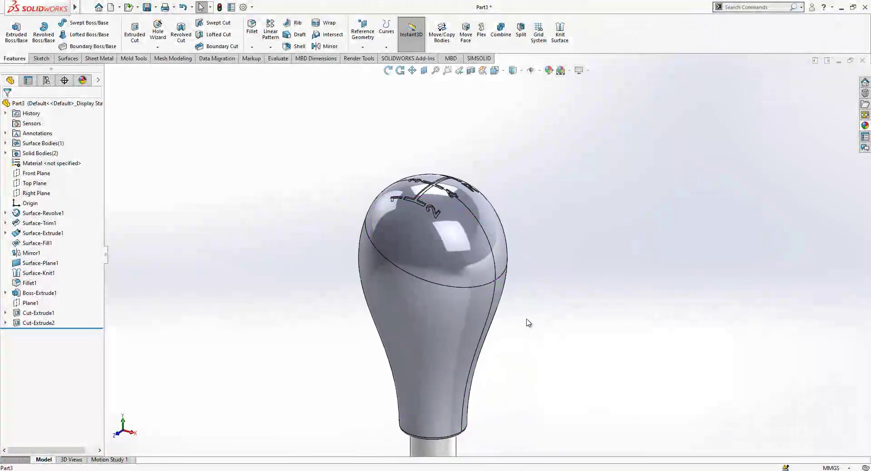
scroll(495, 242, up, 1)
scroll(443, 297, down, 1)
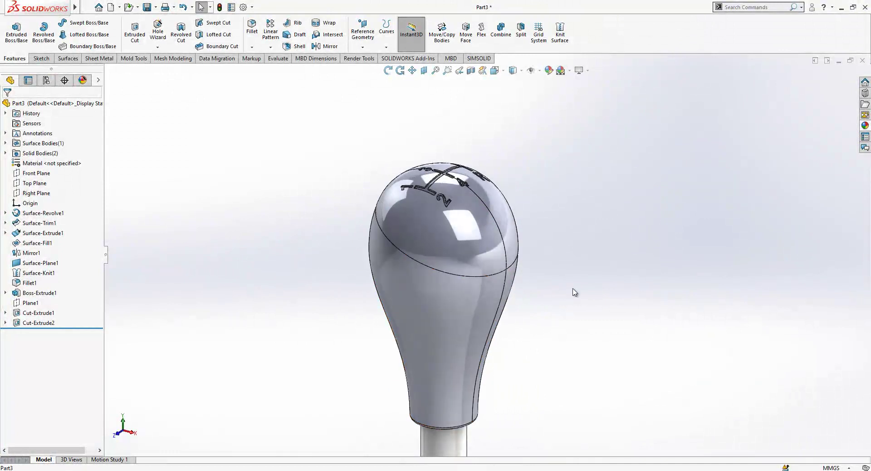